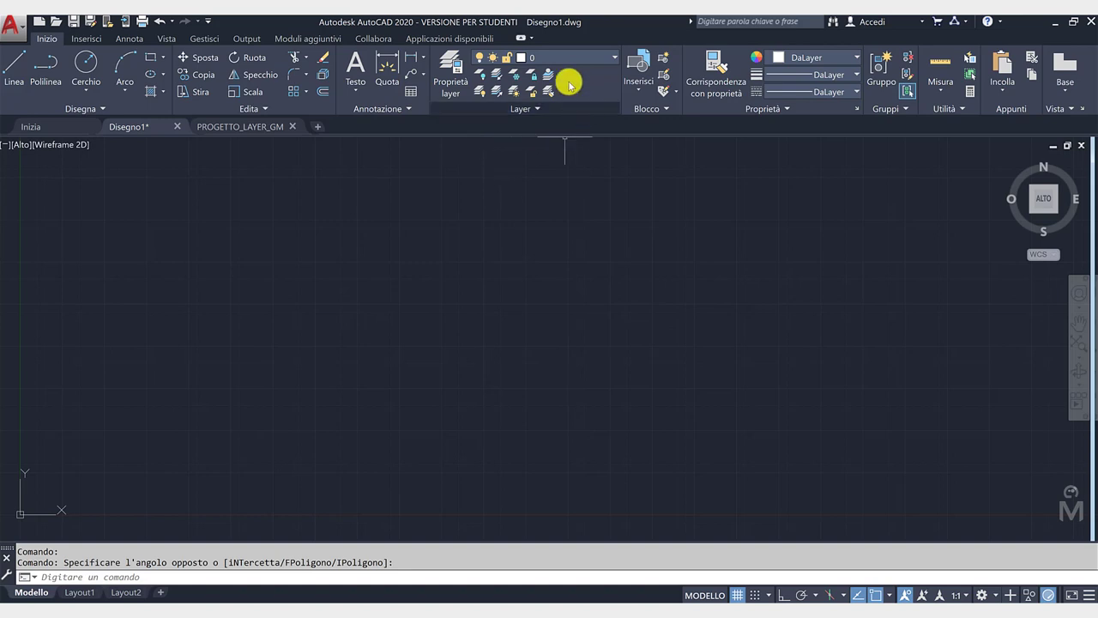
Expand the Layer panel to reveal the layer state and fading tools, and check the layer list.
{"action": "left_click", "coordinate": [543, 110]}
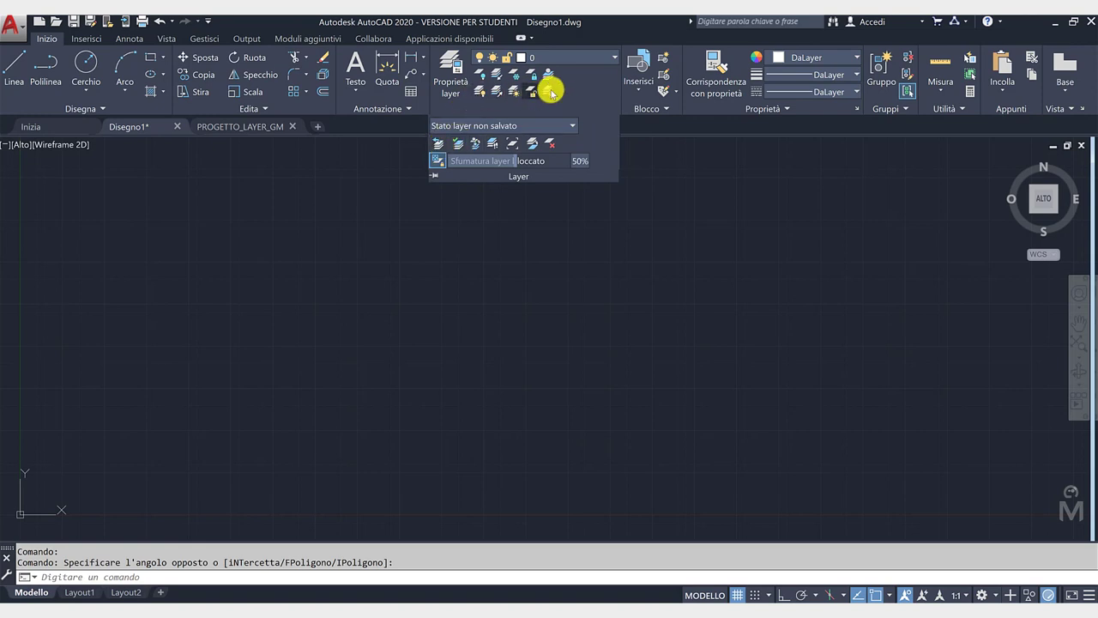
{"action": "left_click", "coordinate": [613, 60]}
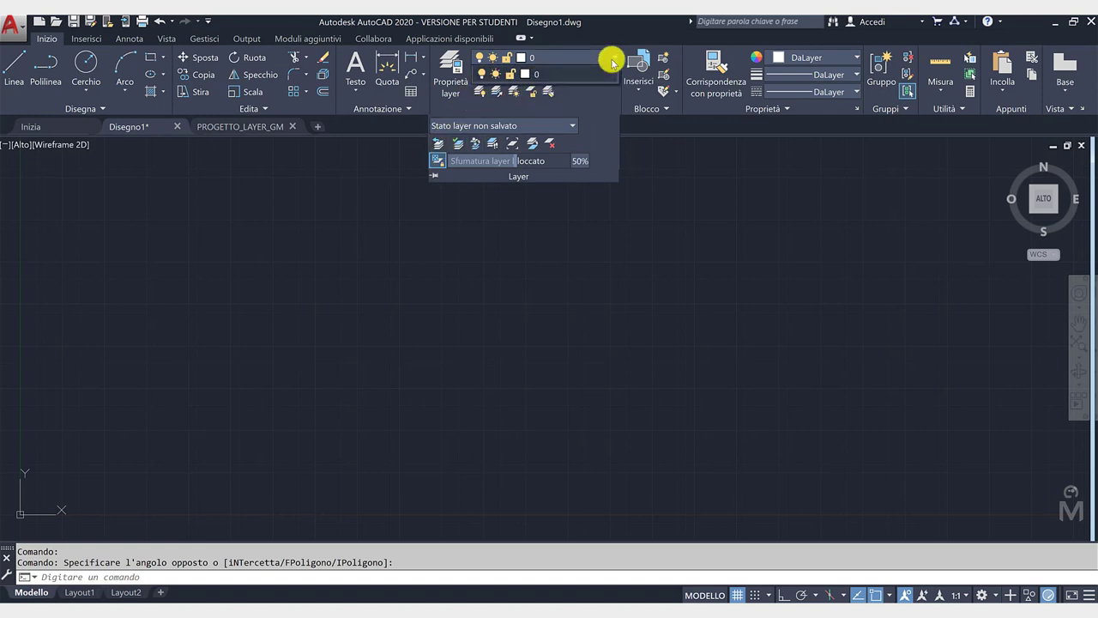
{"action": "left_click", "coordinate": [612, 62]}
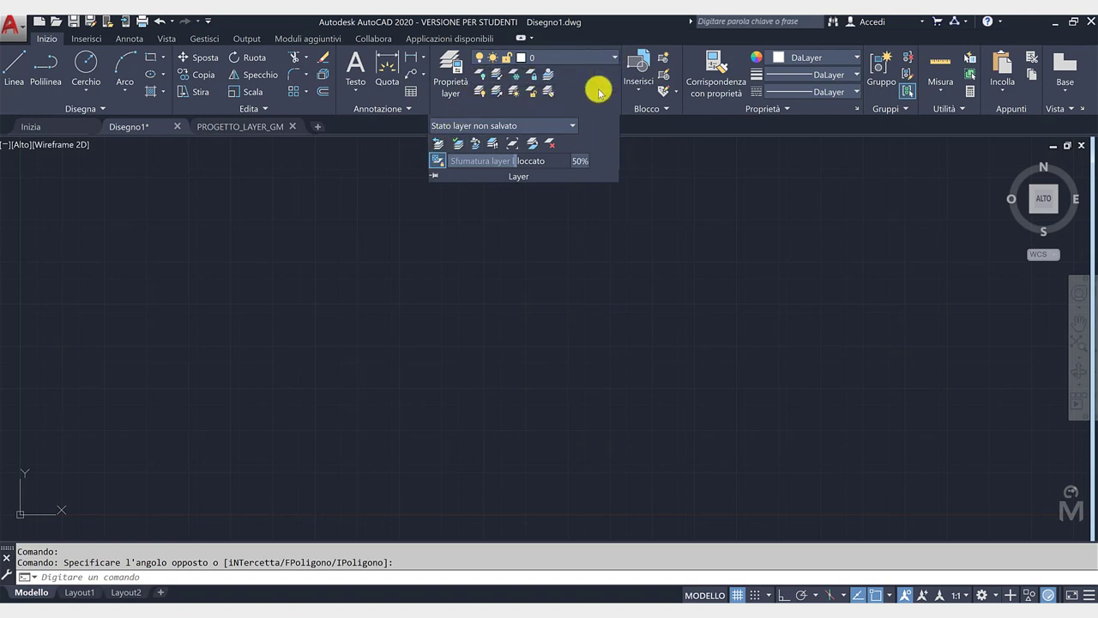
In Layer Properties, create the layer Muri_SEZ and give it a 0.30 mm lineweight.
{"action": "left_click", "coordinate": [447, 83]}
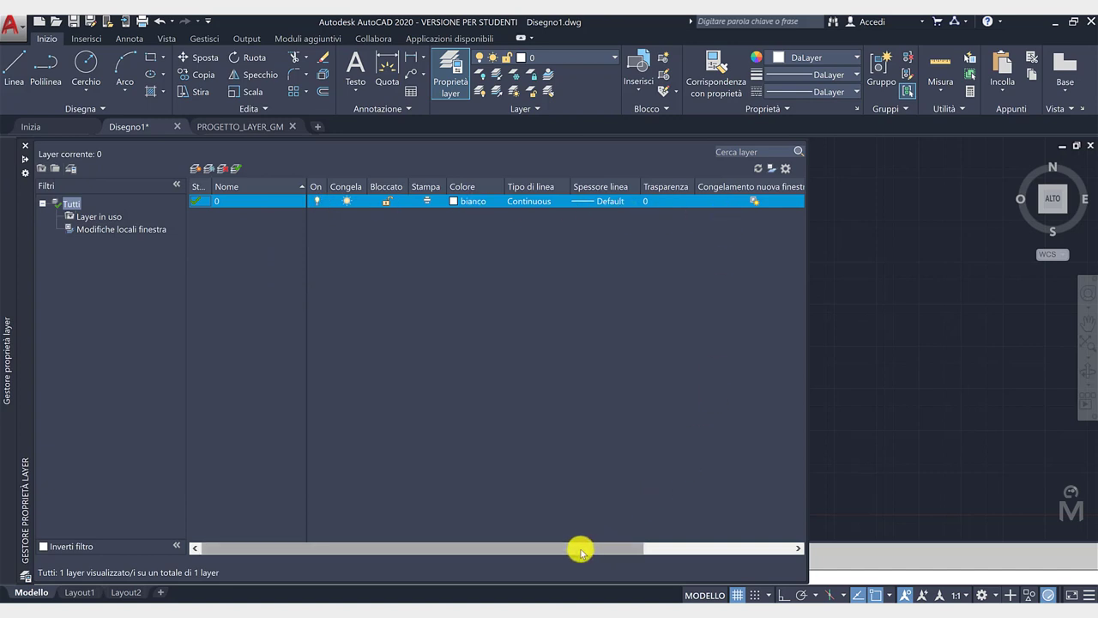
{"action": "mouse_move", "coordinate": [580, 551]}
{"action": "left_mouse_down"}
{"action": "mouse_move", "coordinate": [669, 550]}
{"action": "mouse_move", "coordinate": [531, 549]}
{"action": "left_mouse_up"}
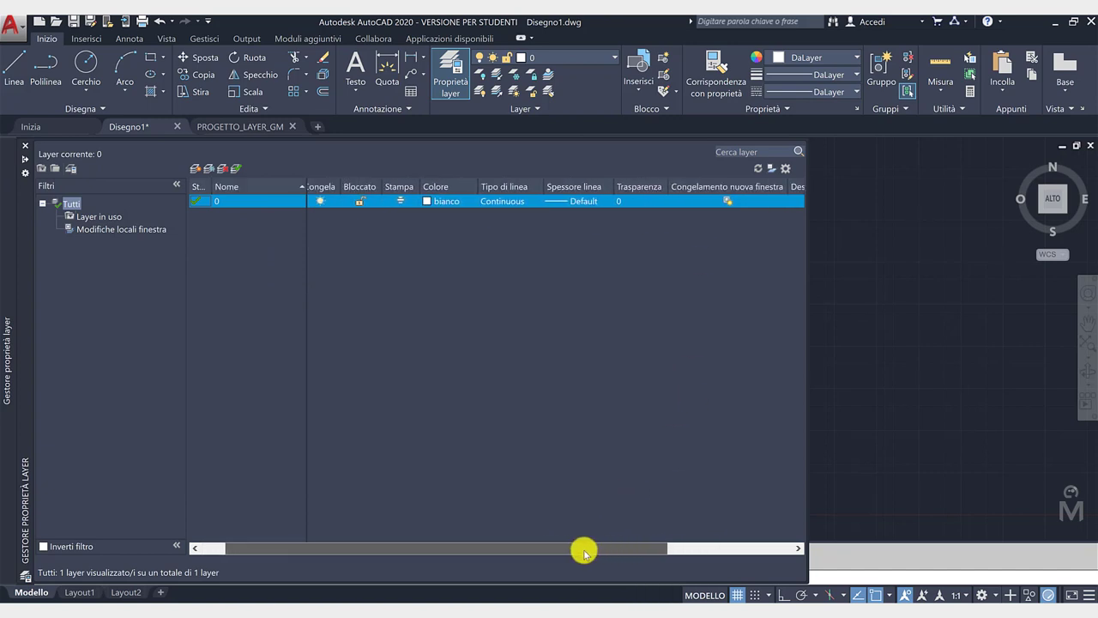
{"action": "left_click", "coordinate": [197, 172]}
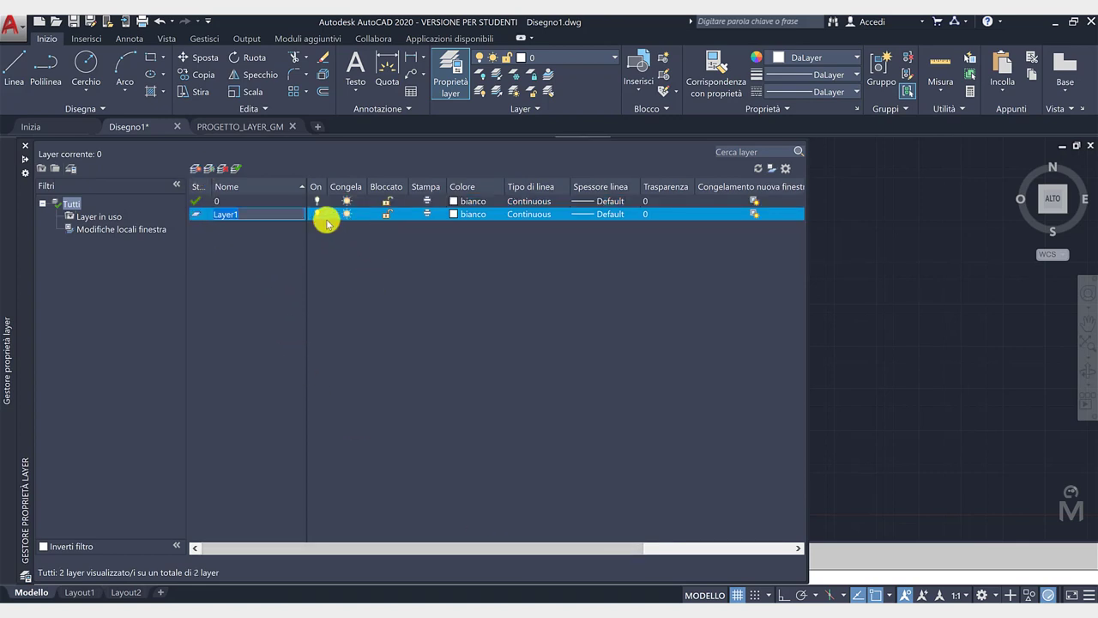
{"action": "mouse_move", "coordinate": [557, 549]}
{"action": "left_mouse_down"}
{"action": "mouse_move", "coordinate": [673, 551]}
{"action": "mouse_move", "coordinate": [500, 549]}
{"action": "left_mouse_up"}
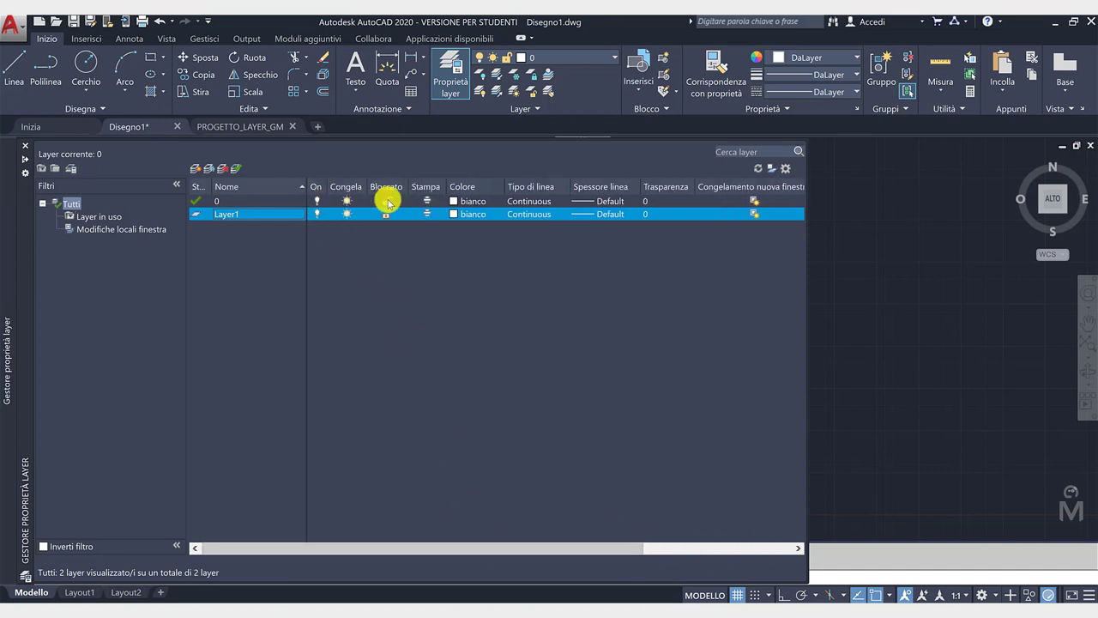
{"action": "left_click", "coordinate": [242, 214]}
{"action": "type", "text": "Muri_SEZ"}
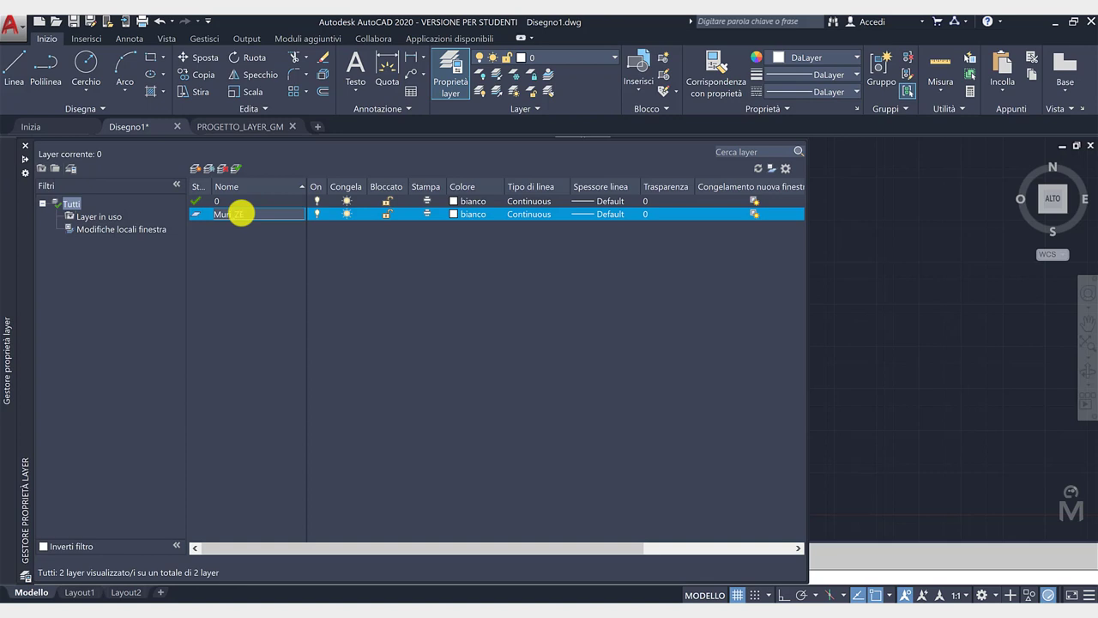
{"action": "key", "text": "Return"}
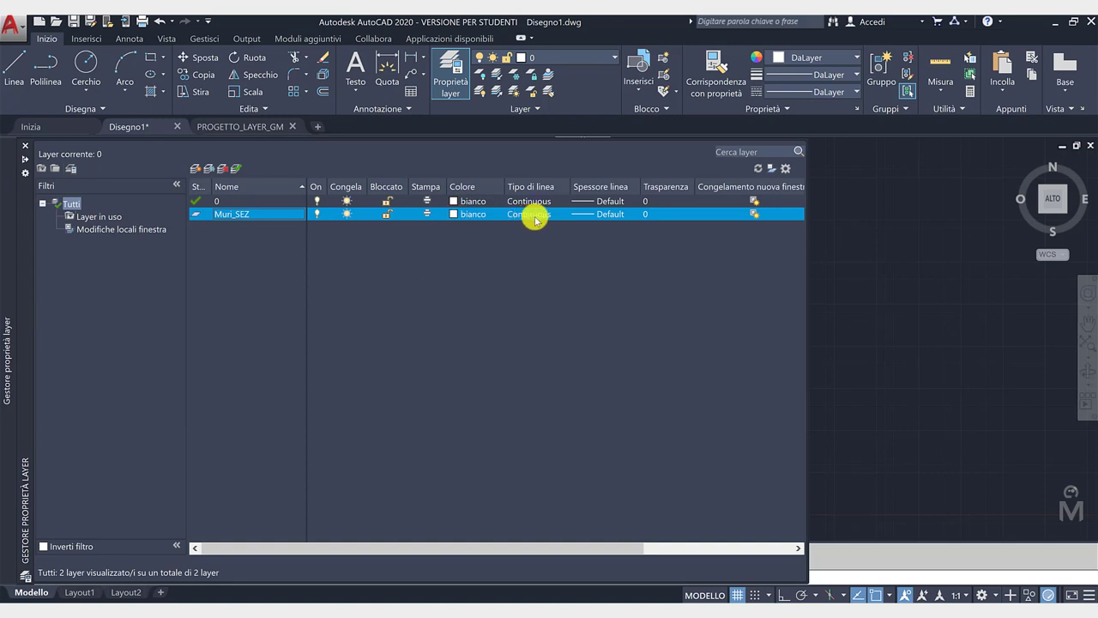
{"action": "left_click", "coordinate": [603, 214]}
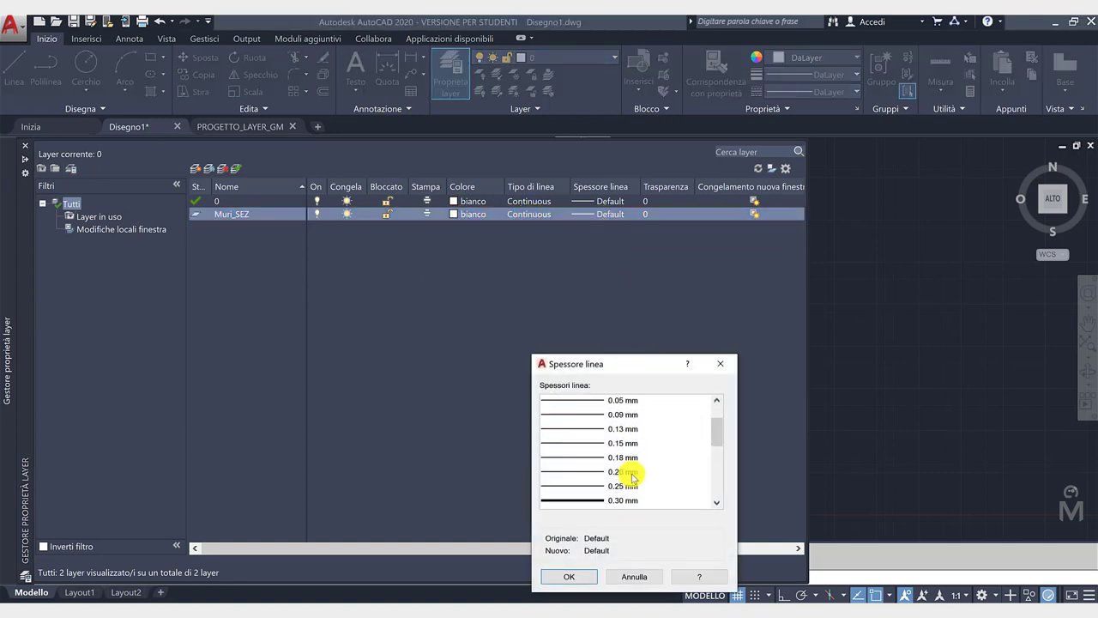
{"action": "left_click", "coordinate": [622, 494]}
{"action": "left_click", "coordinate": [579, 577]}
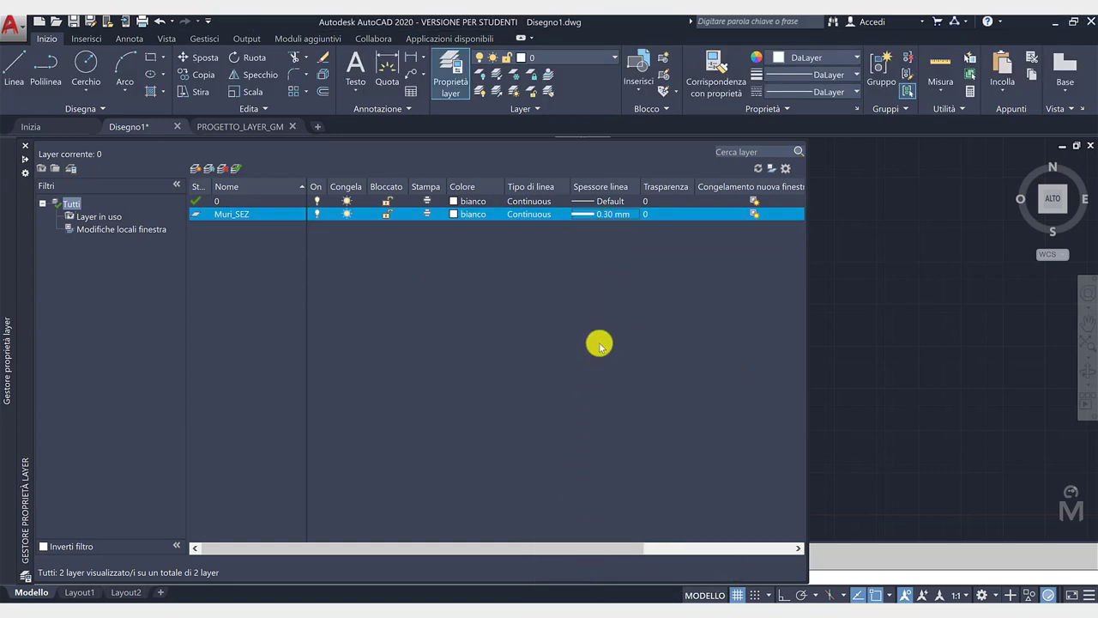
Create the layer Linee_COSTRUZIONE in yellow with a 0.00 mm lineweight.
{"action": "left_click", "coordinate": [197, 169]}
{"action": "type", "text": "Linee_COSTRUZIONE"}
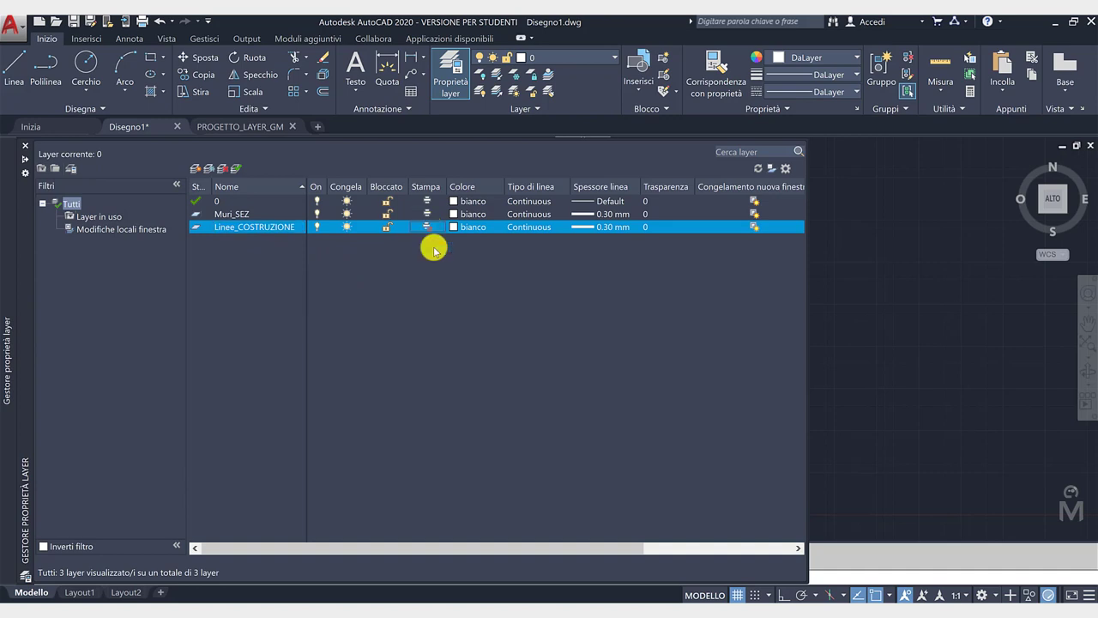
{"action": "left_click", "coordinate": [453, 228]}
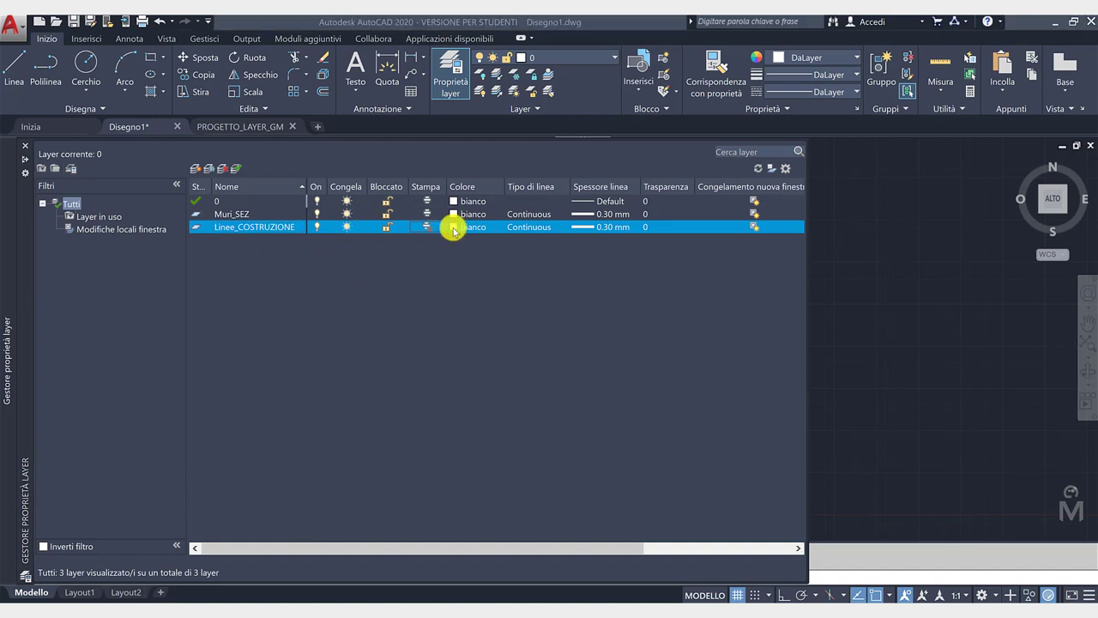
{"action": "left_click", "coordinate": [583, 373]}
{"action": "left_click", "coordinate": [666, 448]}
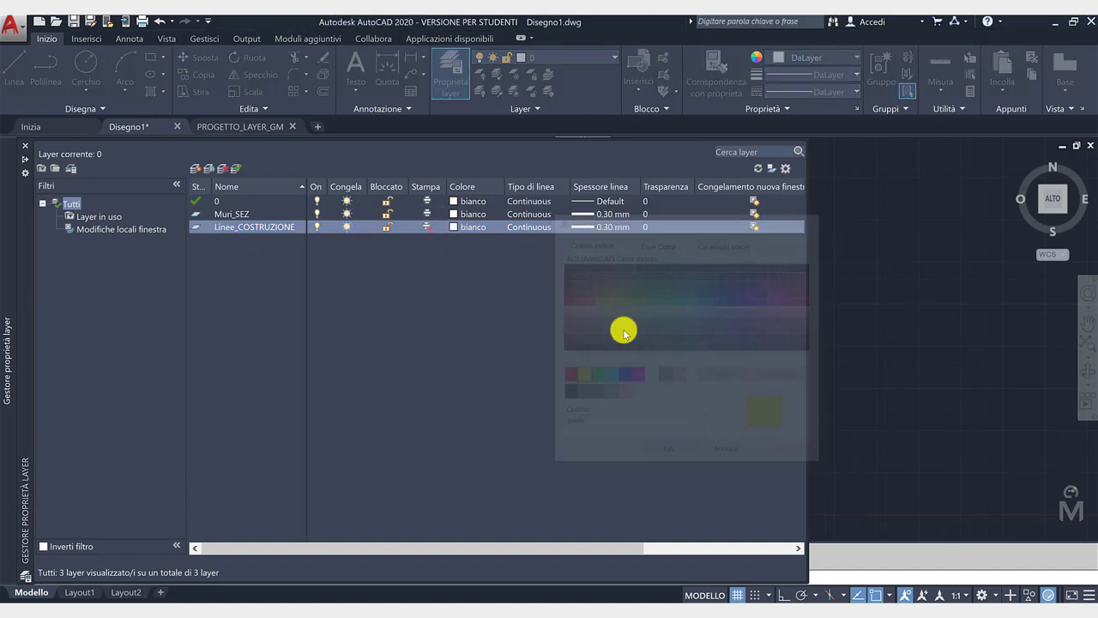
{"action": "left_click", "coordinate": [591, 228]}
{"action": "scroll", "coordinate": [603, 386], "scroll_direction": "up", "scroll_amount": 3}
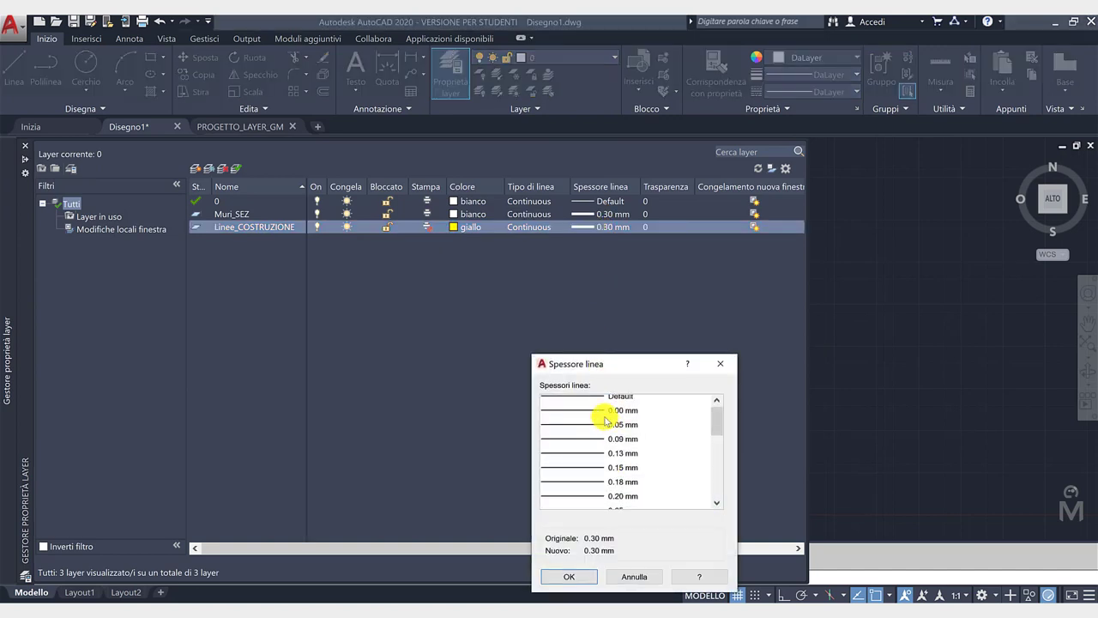
{"action": "left_click", "coordinate": [606, 416]}
{"action": "left_click", "coordinate": [586, 574]}
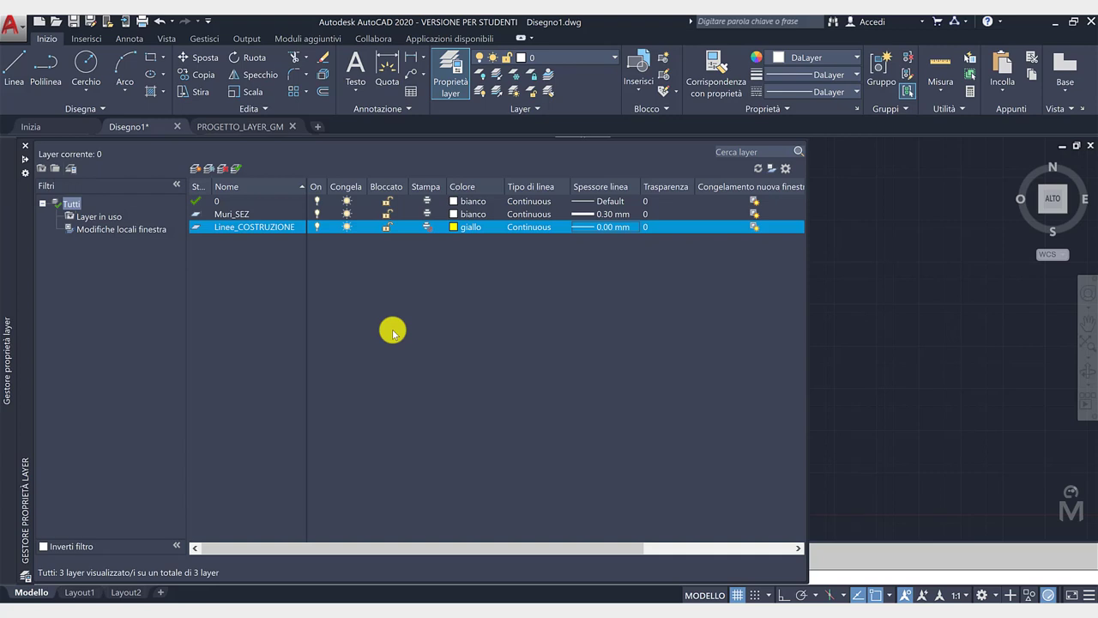
{"action": "left_click", "coordinate": [754, 226]}
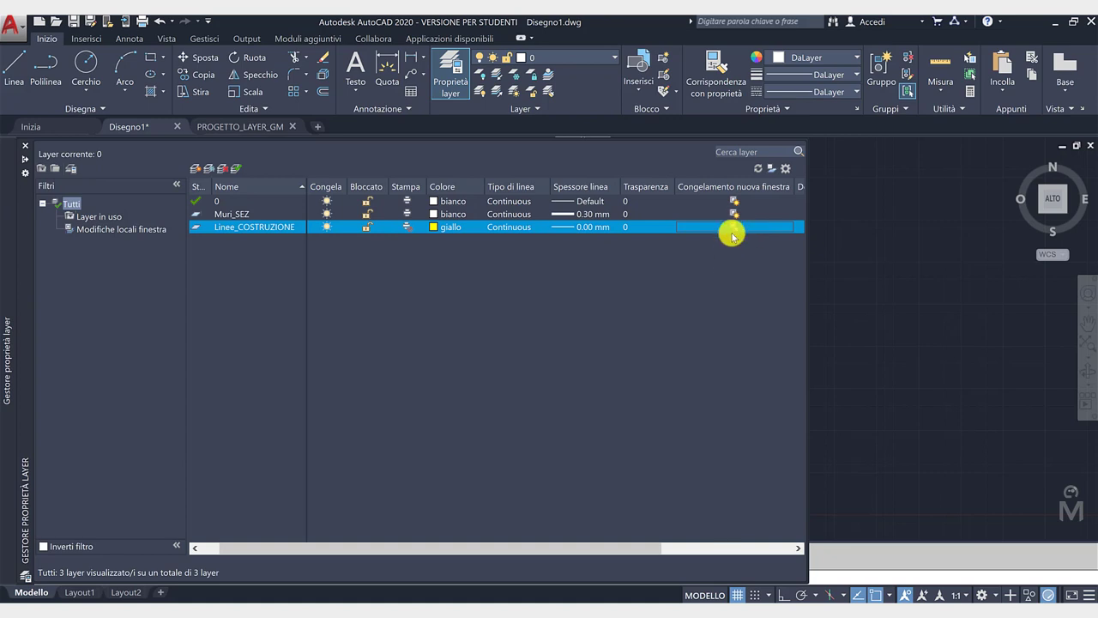
{"action": "left_click_drag", "start_coordinate": [632, 549], "coordinate": [549, 550]}
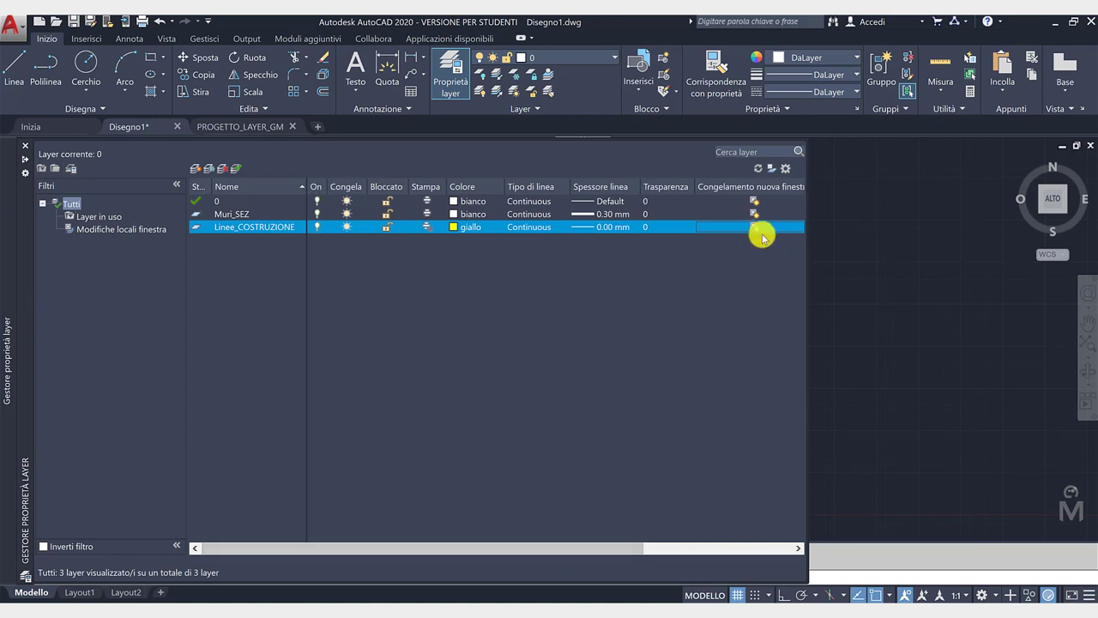
Create a red Quote_Annotazioni layer with 0.00 mm lineweight, then add the Tratteggio layer.
{"action": "left_click", "coordinate": [195, 169]}
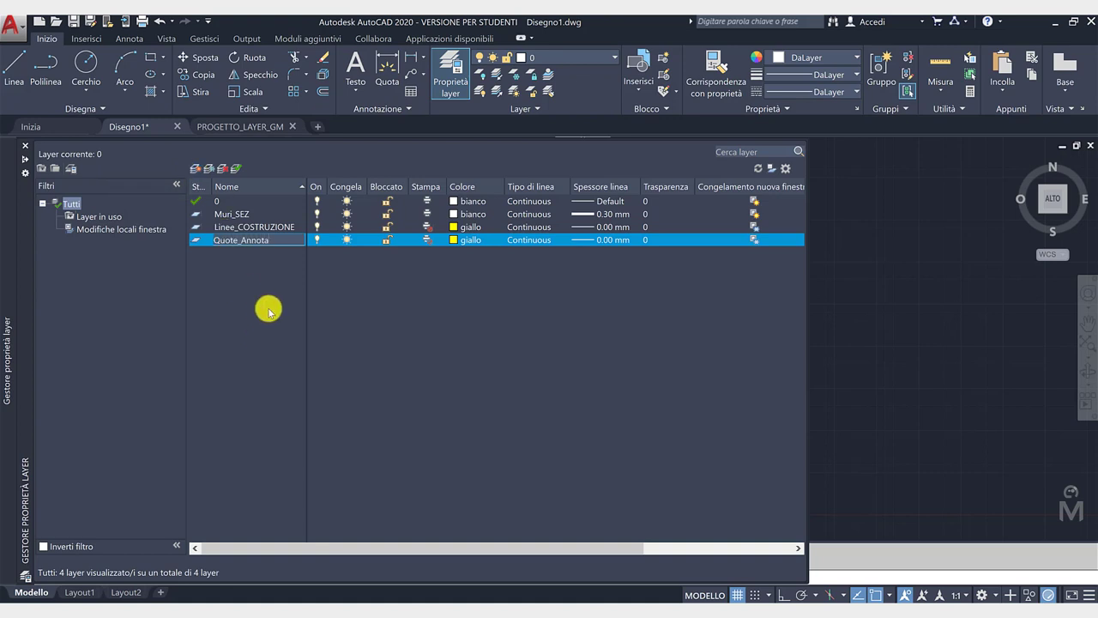
{"action": "key", "text": "Return"}
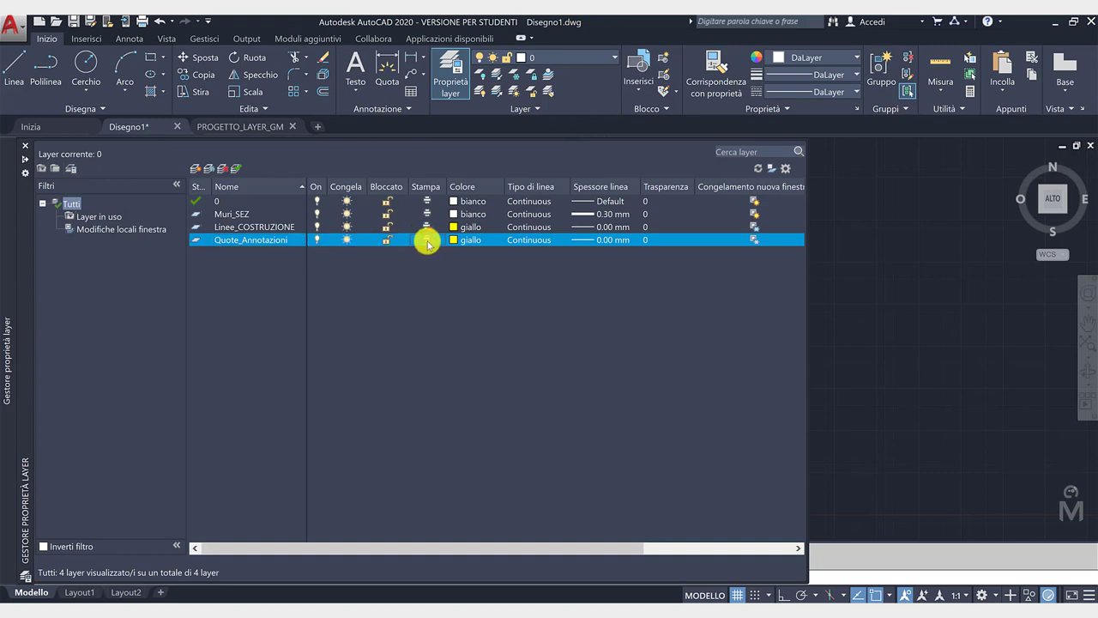
{"action": "left_click", "coordinate": [455, 241]}
{"action": "left_click", "coordinate": [567, 375]}
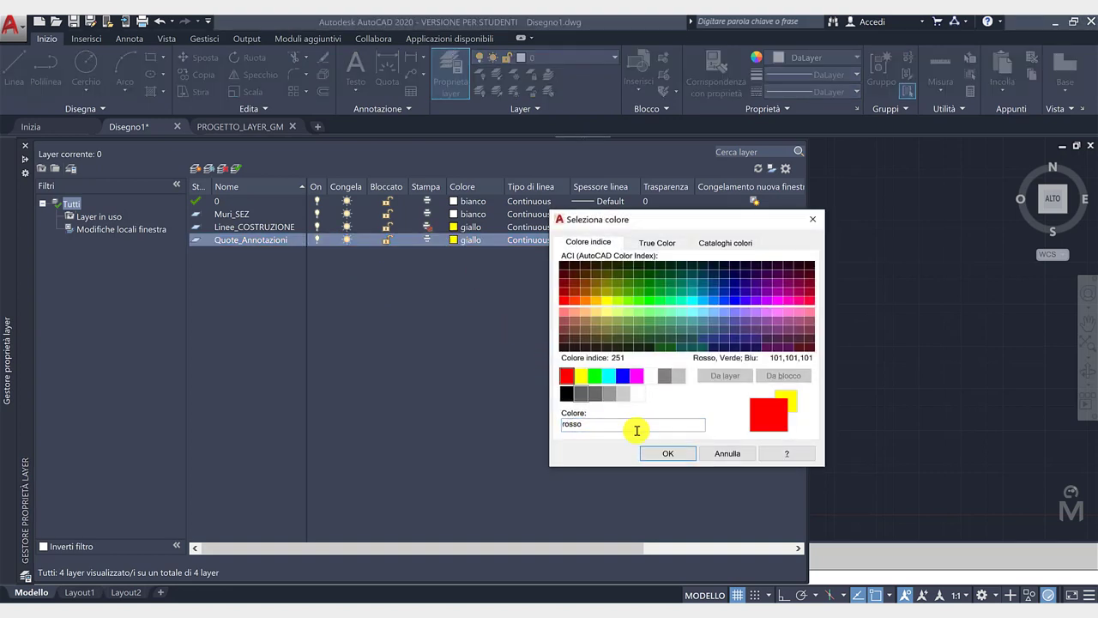
{"action": "left_click", "coordinate": [659, 457]}
{"action": "left_click", "coordinate": [587, 239]}
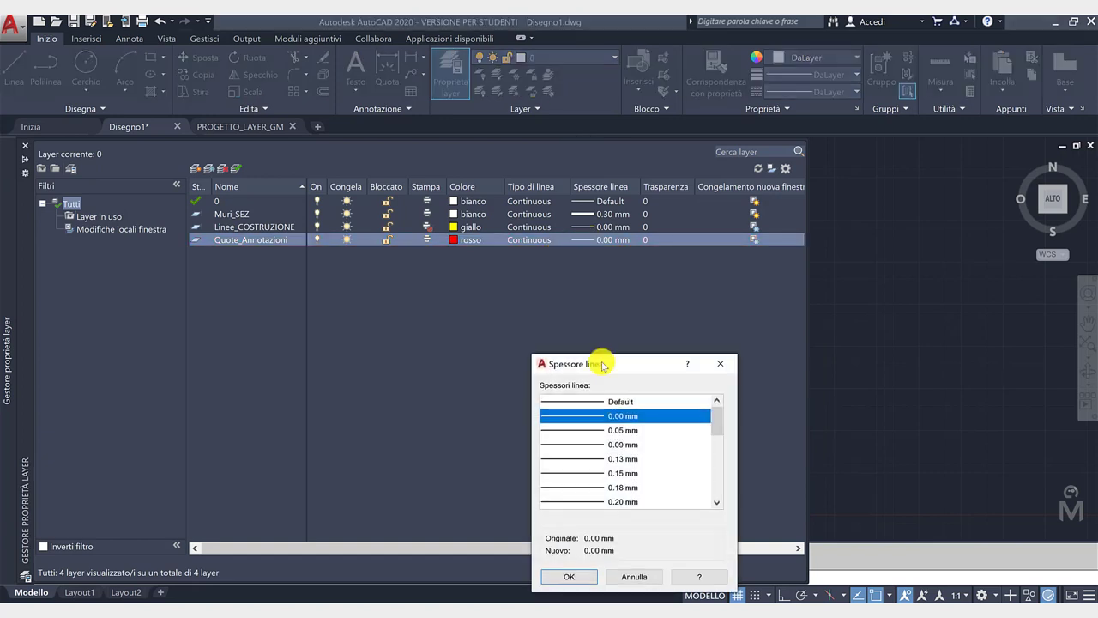
{"action": "left_click", "coordinate": [569, 575]}
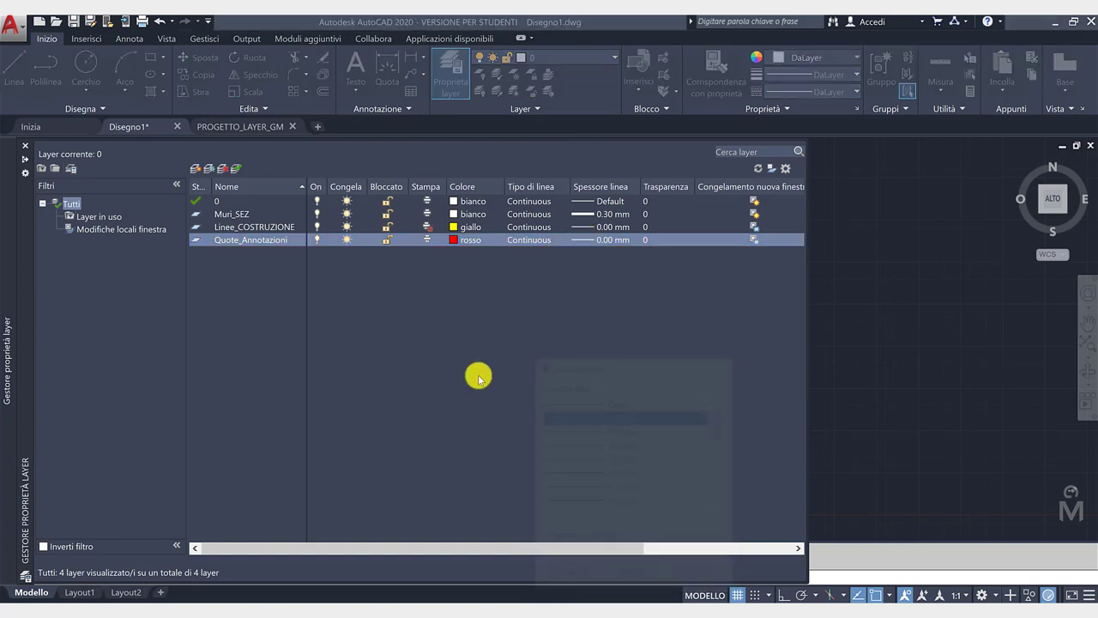
{"action": "left_click", "coordinate": [195, 168]}
{"action": "type", "text": "Tratteggio"}
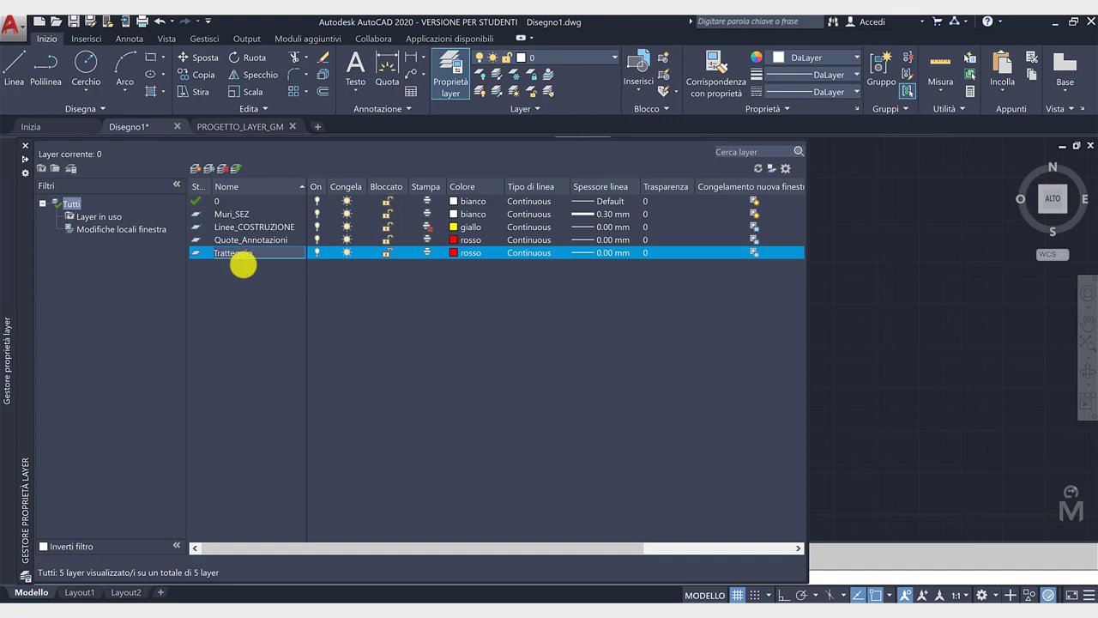
Give the Tratteggio layer cyan colour and a 0.05 mm lineweight.
{"action": "left_click", "coordinate": [455, 253]}
{"action": "left_click", "coordinate": [609, 375]}
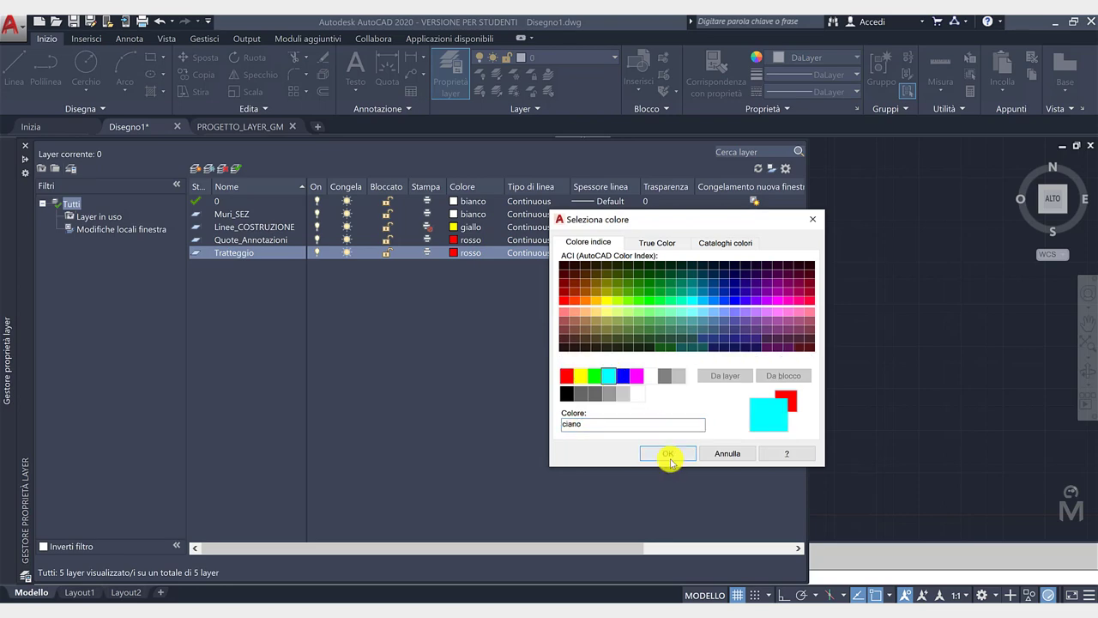
{"action": "left_click", "coordinate": [670, 459]}
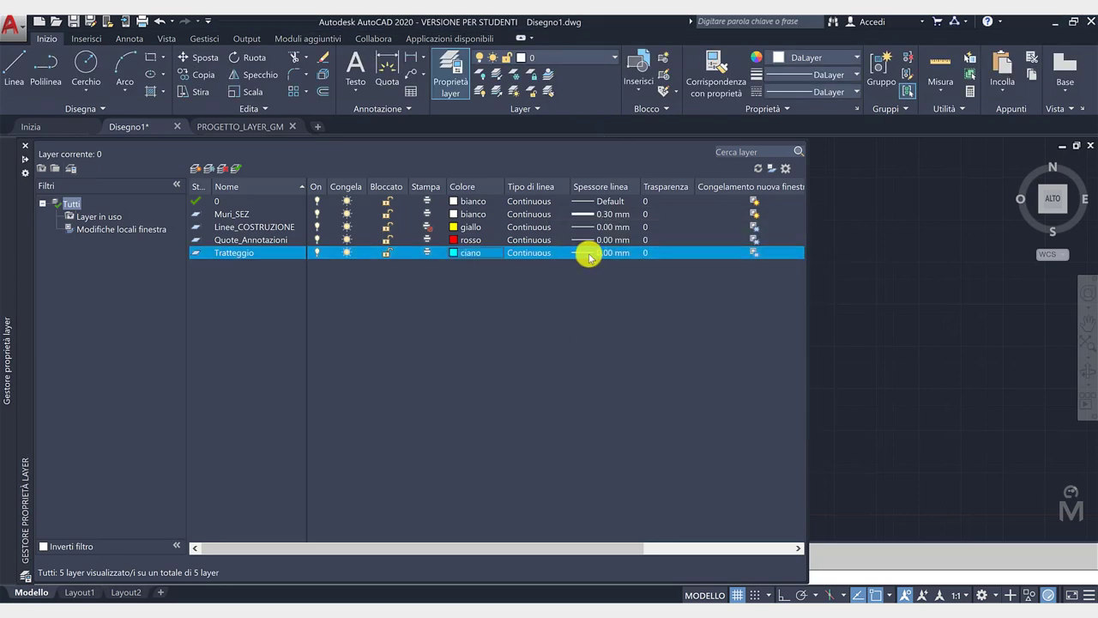
{"action": "left_click", "coordinate": [589, 256]}
{"action": "left_click", "coordinate": [604, 430]}
{"action": "left_click", "coordinate": [601, 445]}
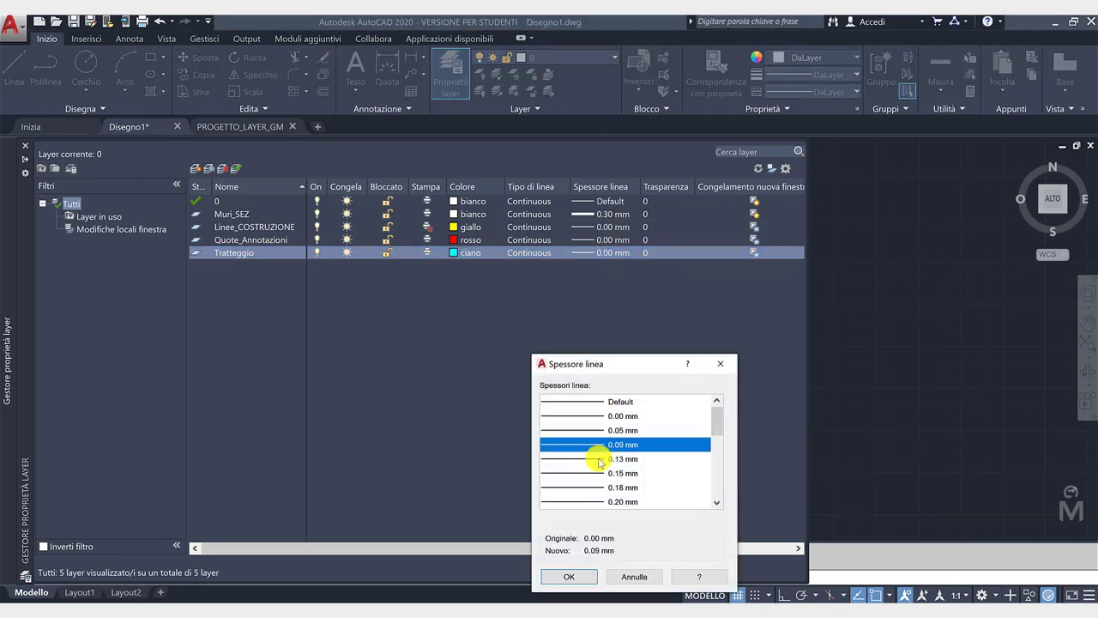
{"action": "left_click", "coordinate": [594, 430]}
{"action": "left_click", "coordinate": [587, 568]}
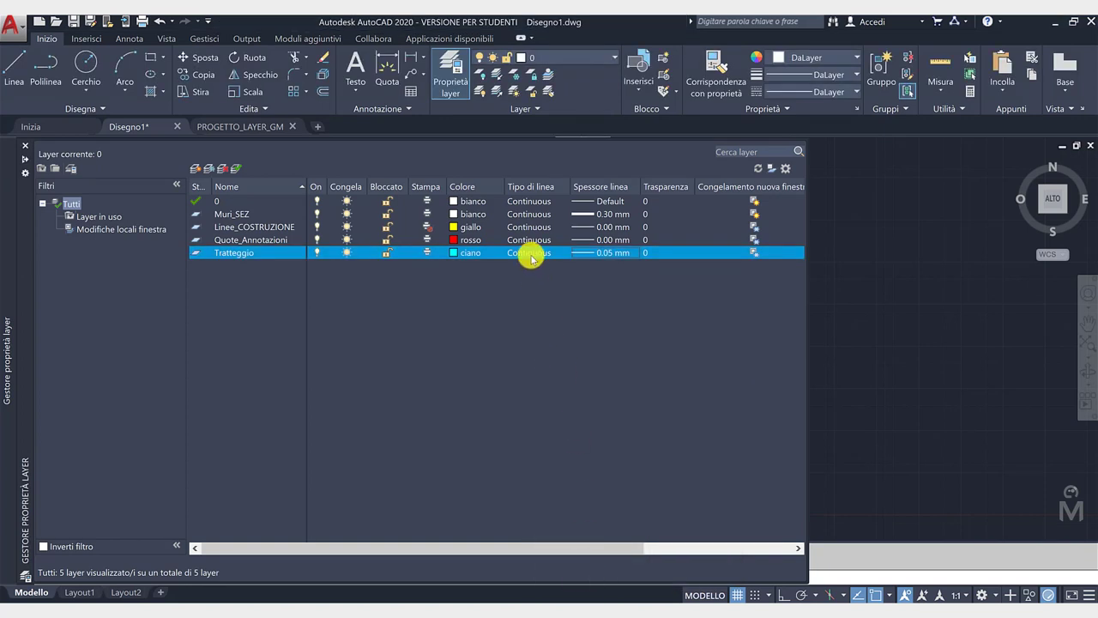
Load the ACAD_ISO03W100 linetype and assign it to Tratteggio, widening the linetype column.
{"action": "left_click", "coordinate": [525, 252]}
{"action": "left_click_drag", "start_coordinate": [858, 417], "coordinate": [519, 323]}
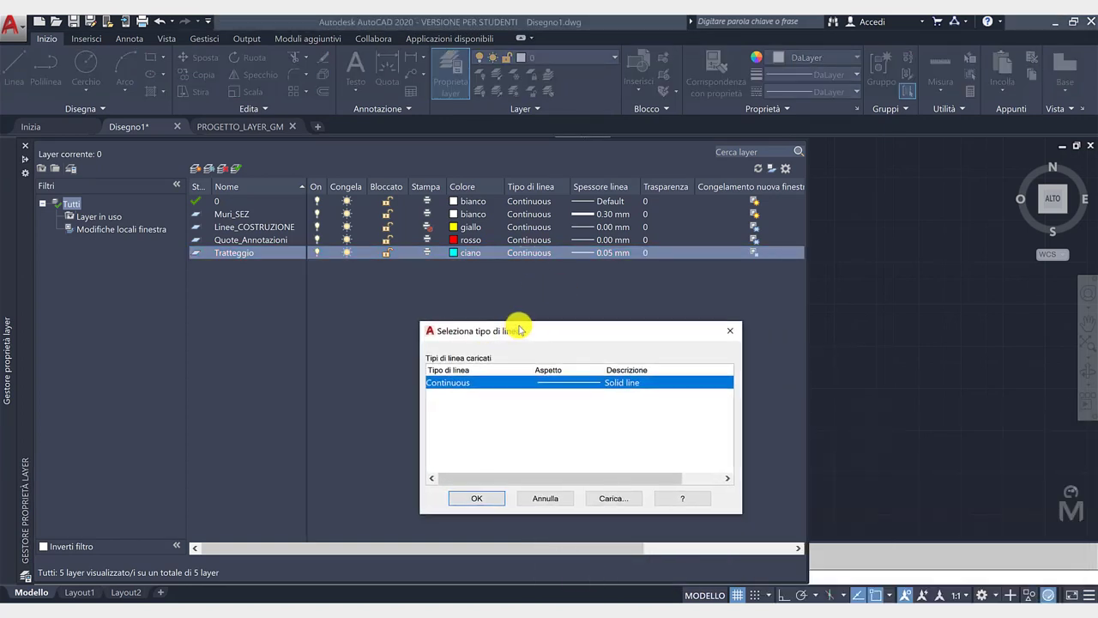
{"action": "left_click", "coordinate": [617, 489]}
{"action": "left_click_drag", "start_coordinate": [925, 383], "coordinate": [728, 252]}
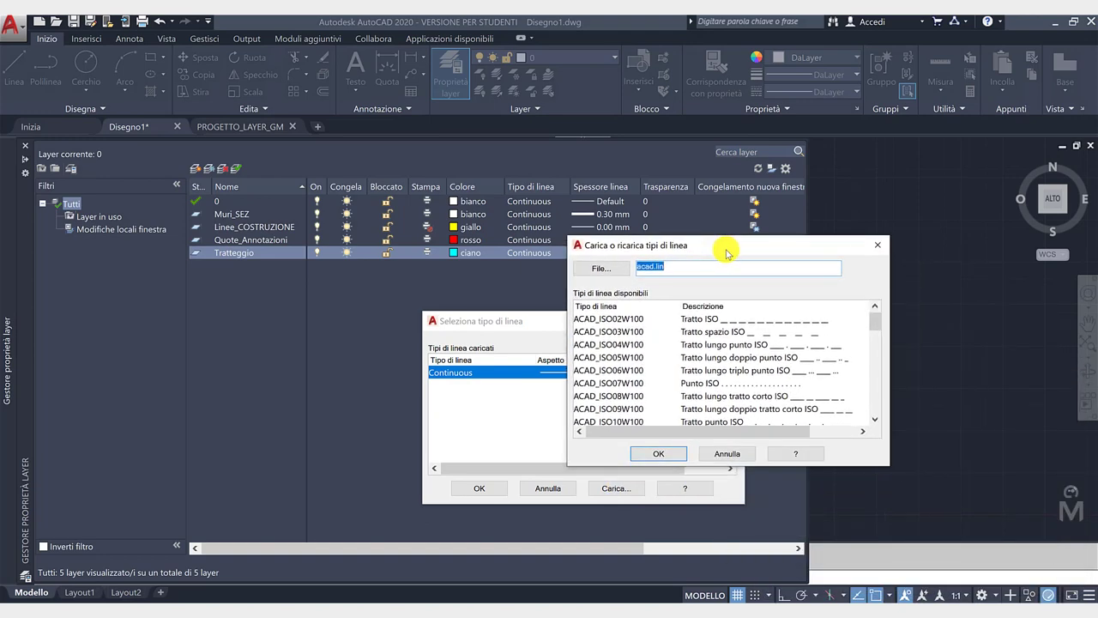
{"action": "mouse_move", "coordinate": [878, 329]}
{"action": "left_mouse_down"}
{"action": "mouse_move", "coordinate": [884, 351]}
{"action": "mouse_move", "coordinate": [876, 314]}
{"action": "left_mouse_up"}
{"action": "left_click", "coordinate": [793, 334]}
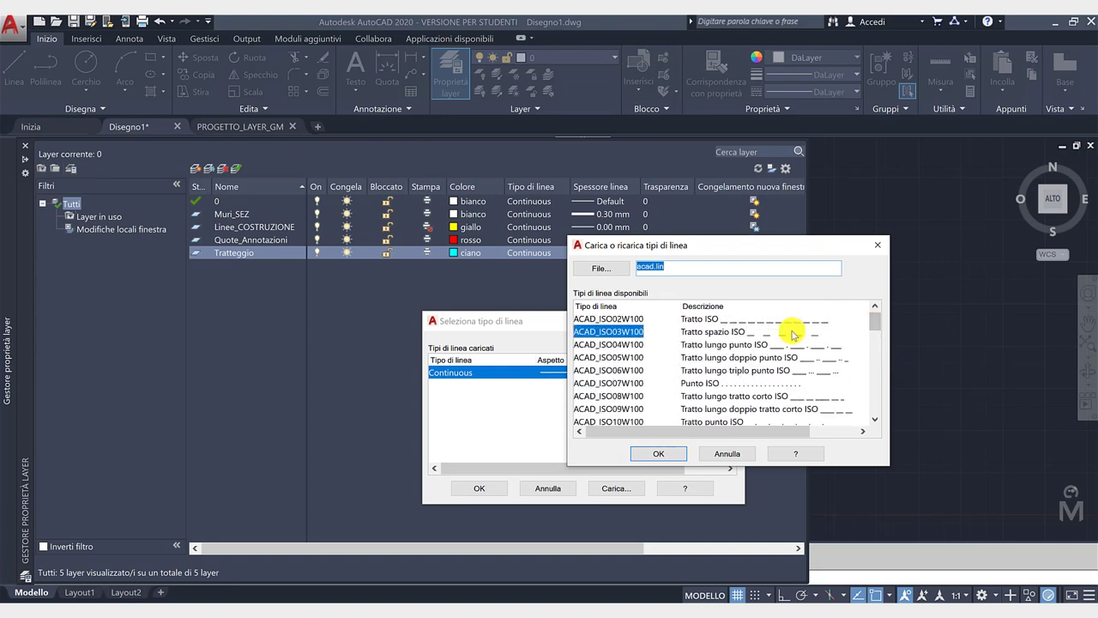
{"action": "left_click", "coordinate": [684, 452]}
{"action": "left_click", "coordinate": [615, 372]}
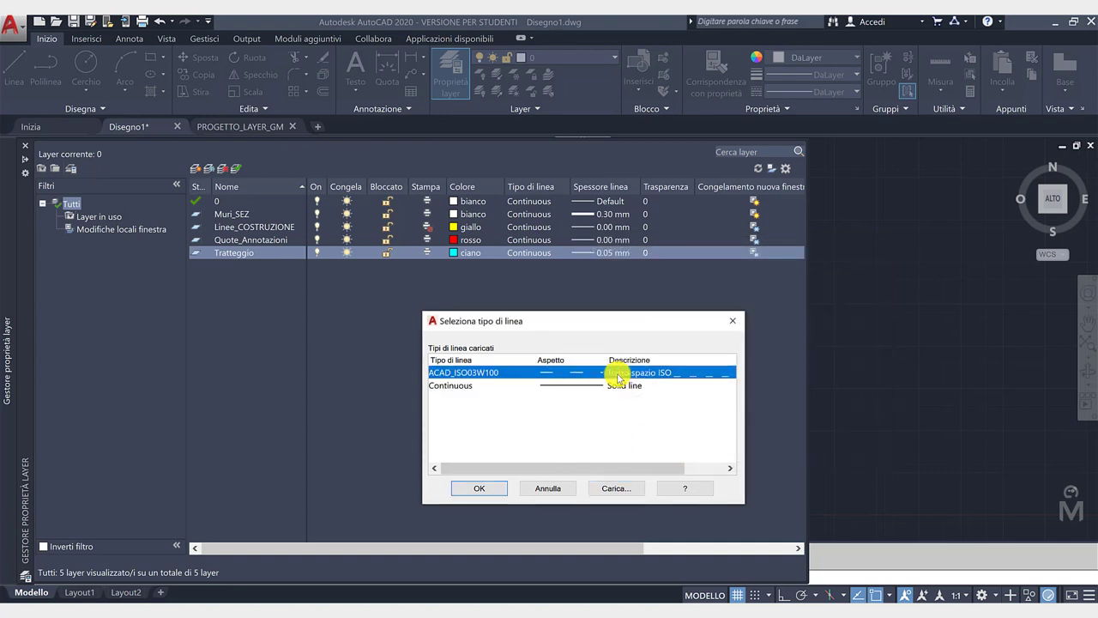
{"action": "left_click", "coordinate": [501, 490]}
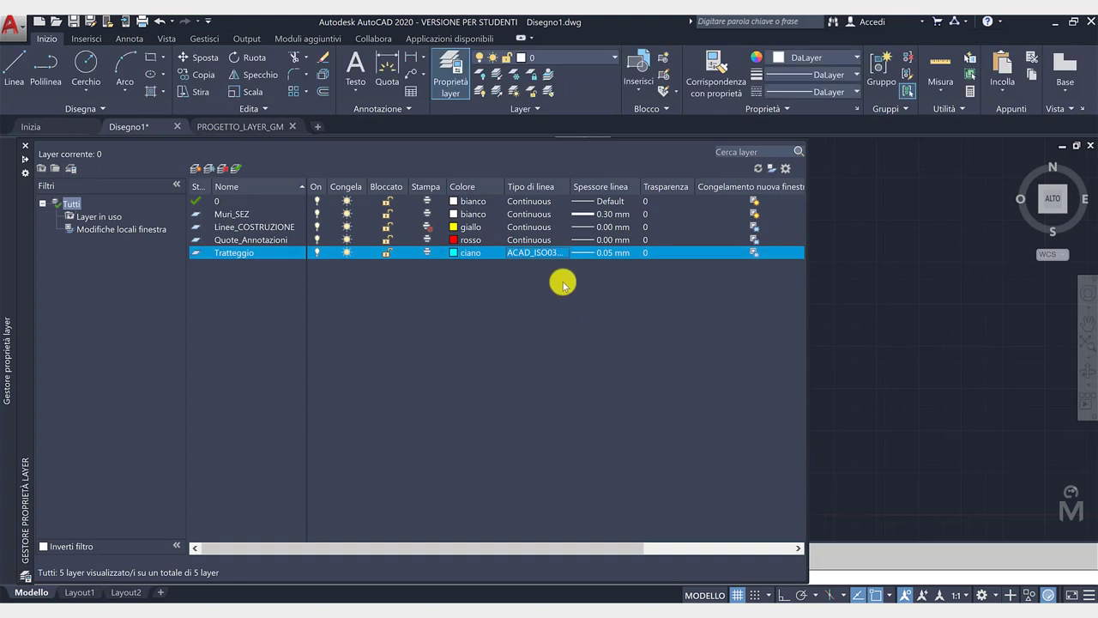
{"action": "left_click_drag", "start_coordinate": [570, 187], "coordinate": [585, 191]}
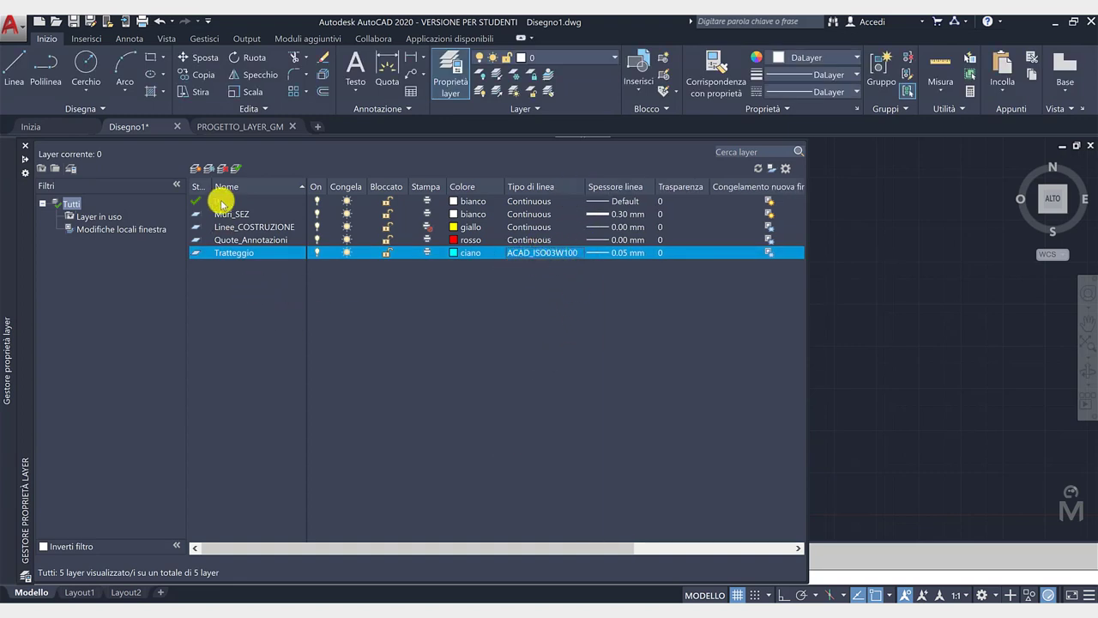
Create the Riempimenti layer with grey colour 254 and the Continuous linetype.
{"action": "left_click", "coordinate": [196, 168]}
{"action": "type", "text": "Riempimenti"}
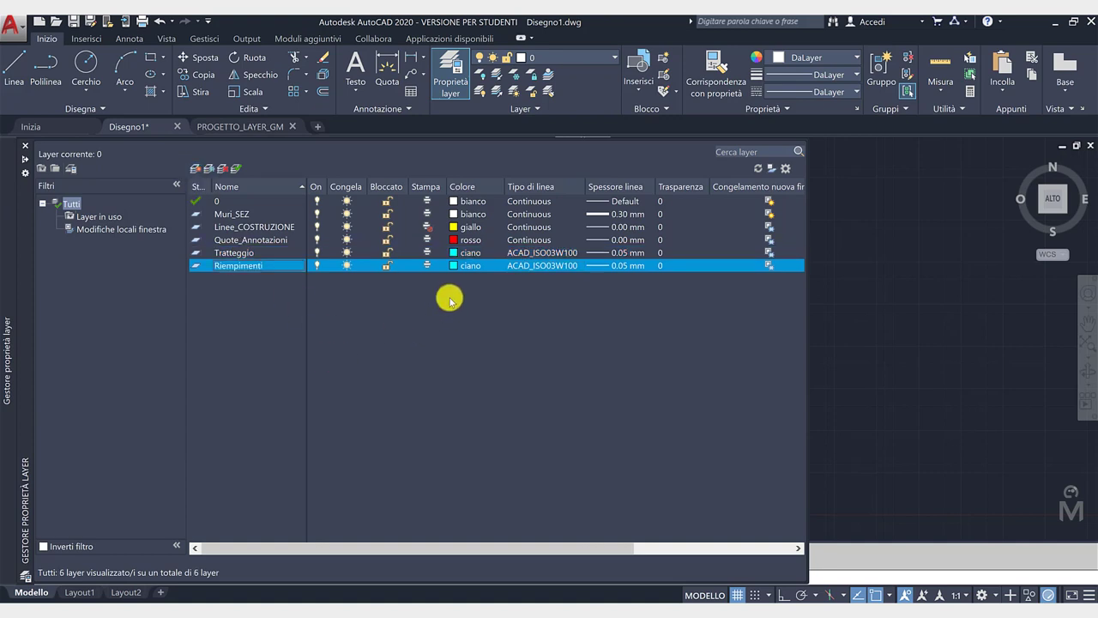
{"action": "left_click", "coordinate": [454, 265]}
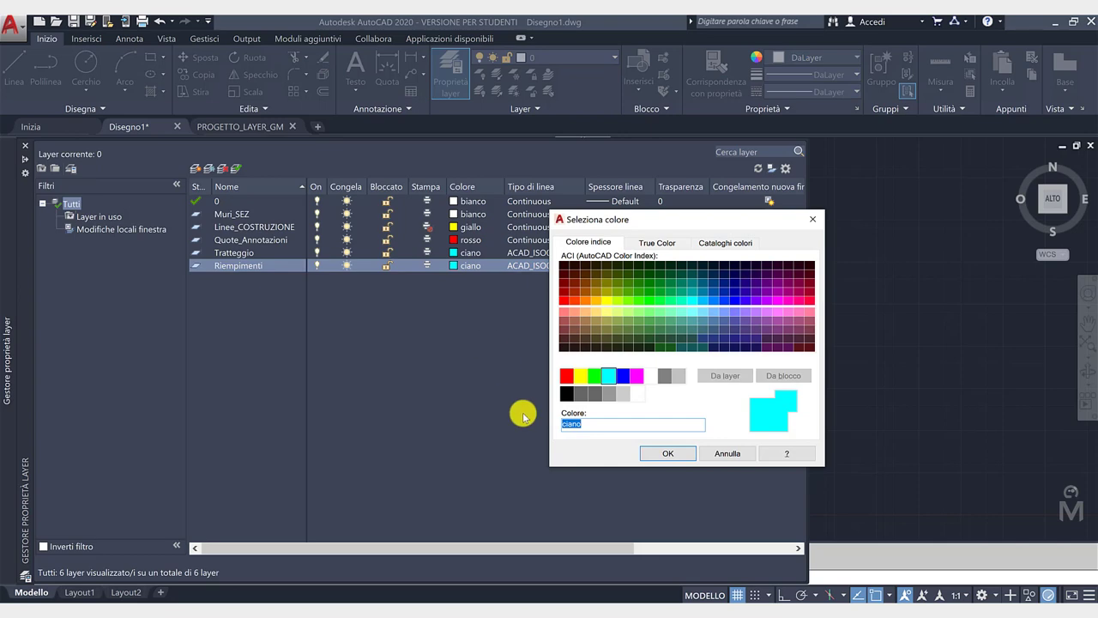
{"action": "left_click", "coordinate": [622, 394]}
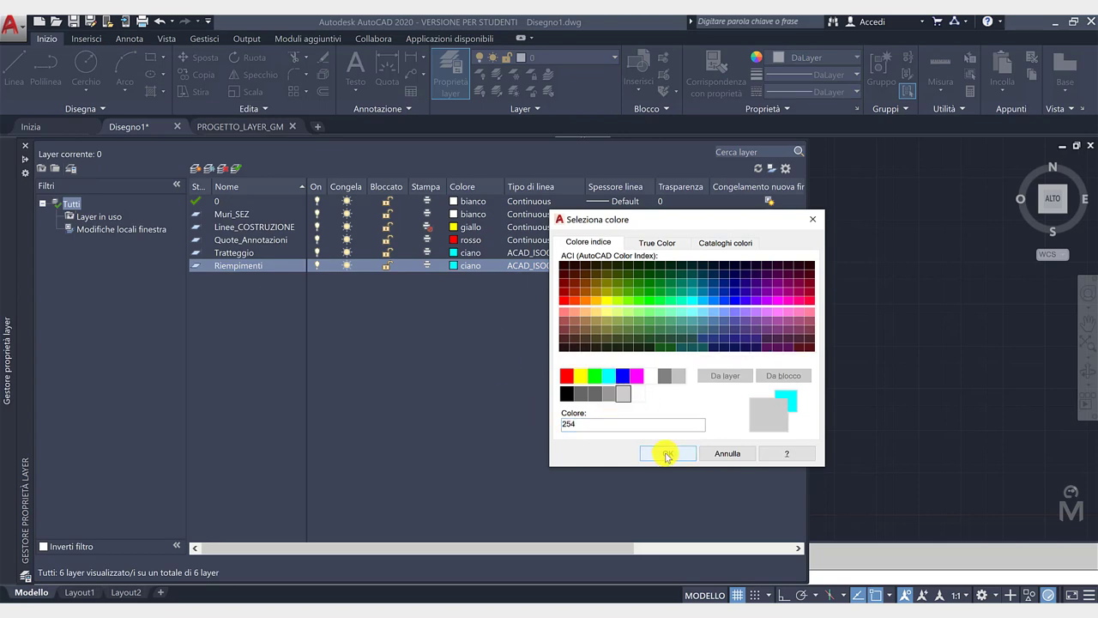
{"action": "left_click", "coordinate": [667, 453]}
{"action": "left_click", "coordinate": [557, 265]}
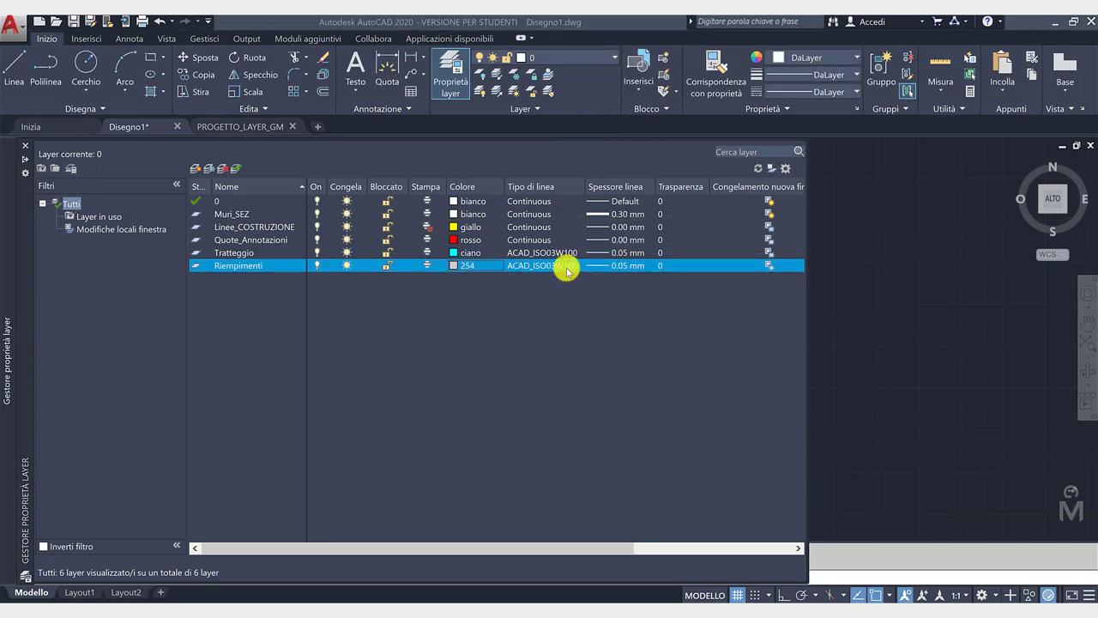
{"action": "left_click", "coordinate": [453, 385]}
{"action": "left_click", "coordinate": [477, 486]}
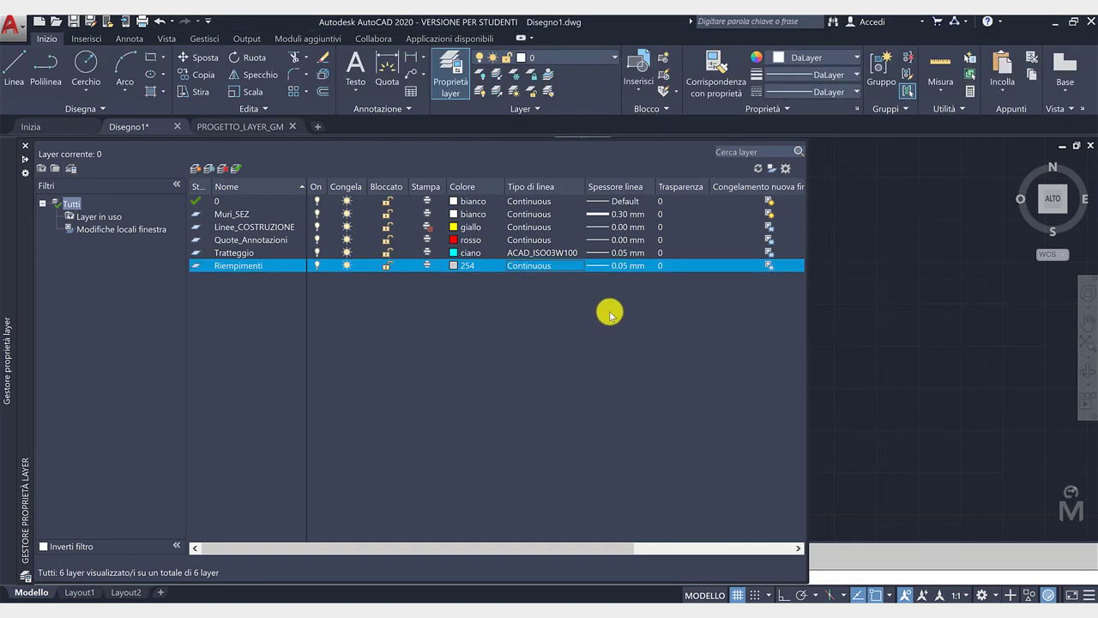
Set Riempimenti's lineweight to 0.00 mm and its transparency to 50.
{"action": "left_click", "coordinate": [624, 265]}
{"action": "left_click", "coordinate": [567, 415]}
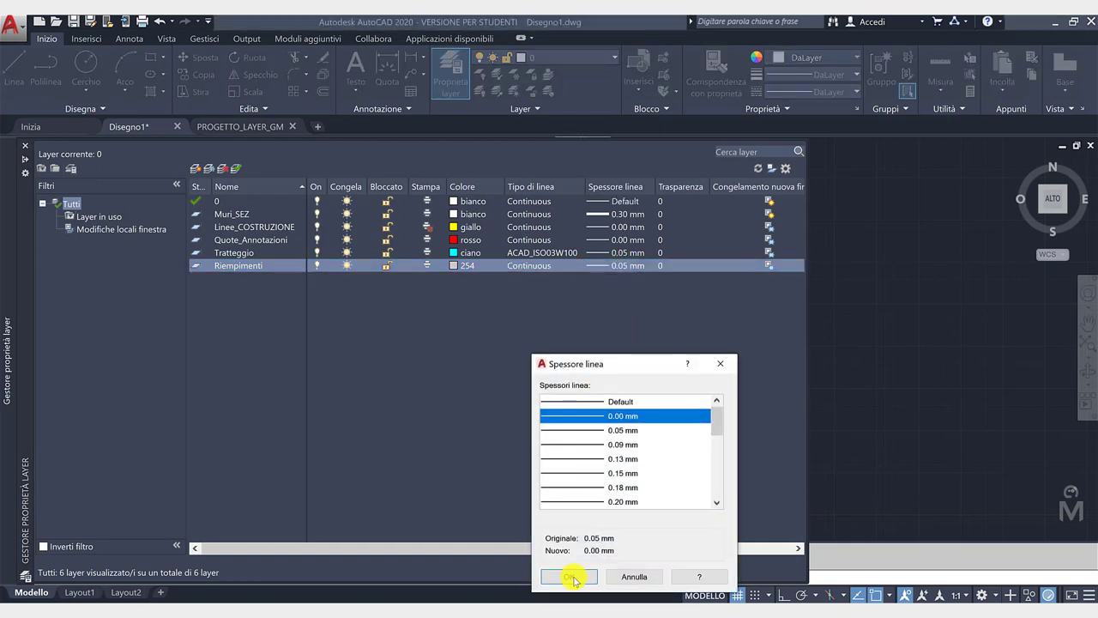
{"action": "left_click", "coordinate": [559, 574]}
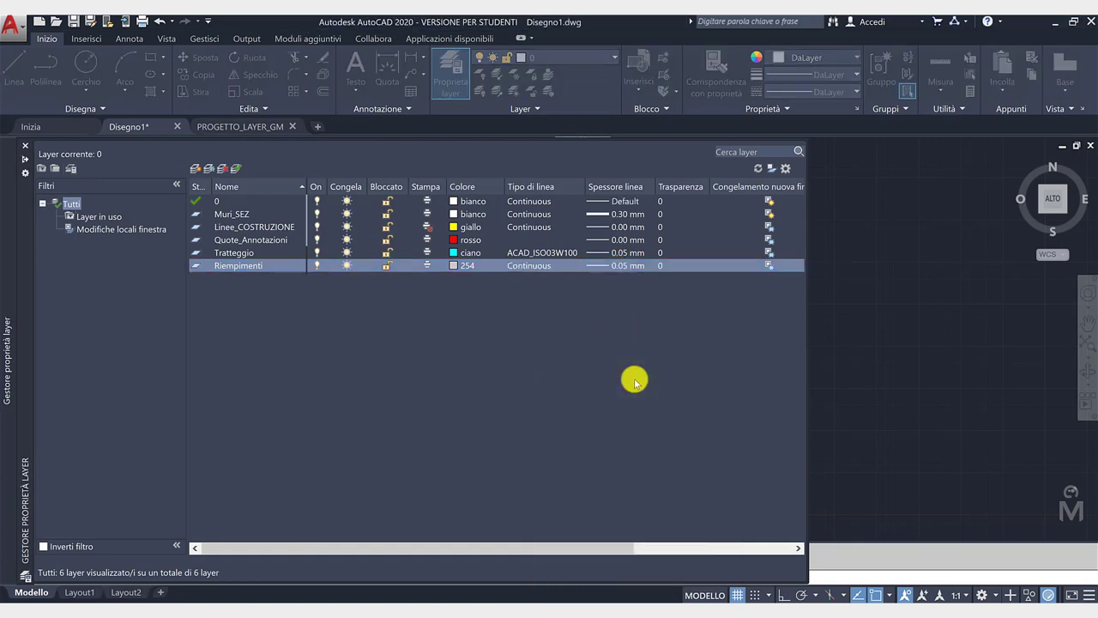
{"action": "left_click", "coordinate": [659, 265]}
{"action": "type", "text": "50"}
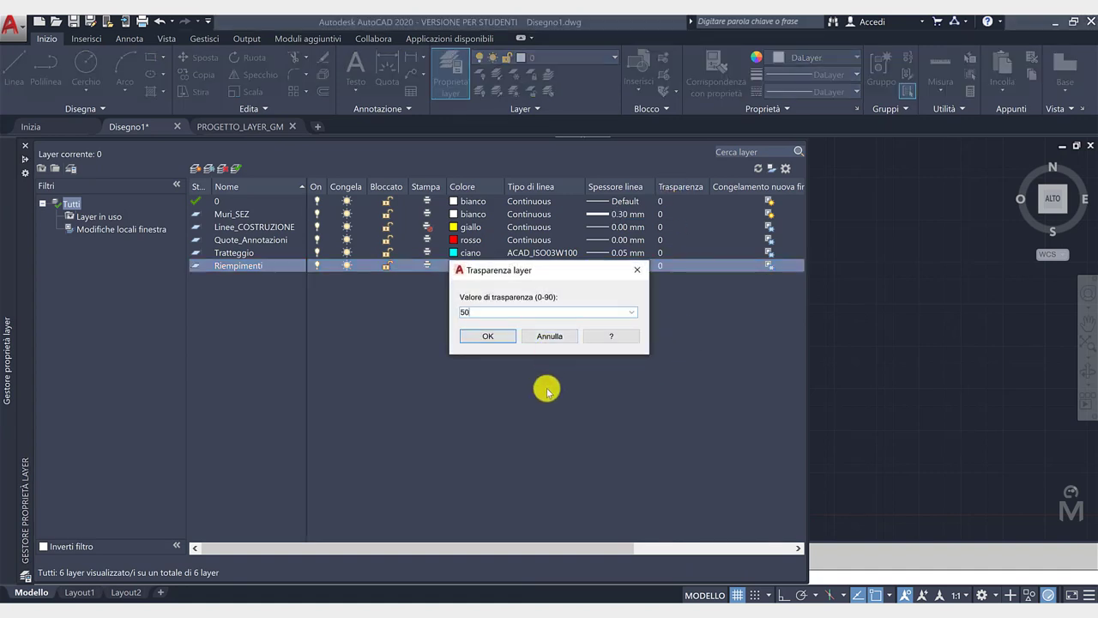
{"action": "left_click", "coordinate": [498, 340]}
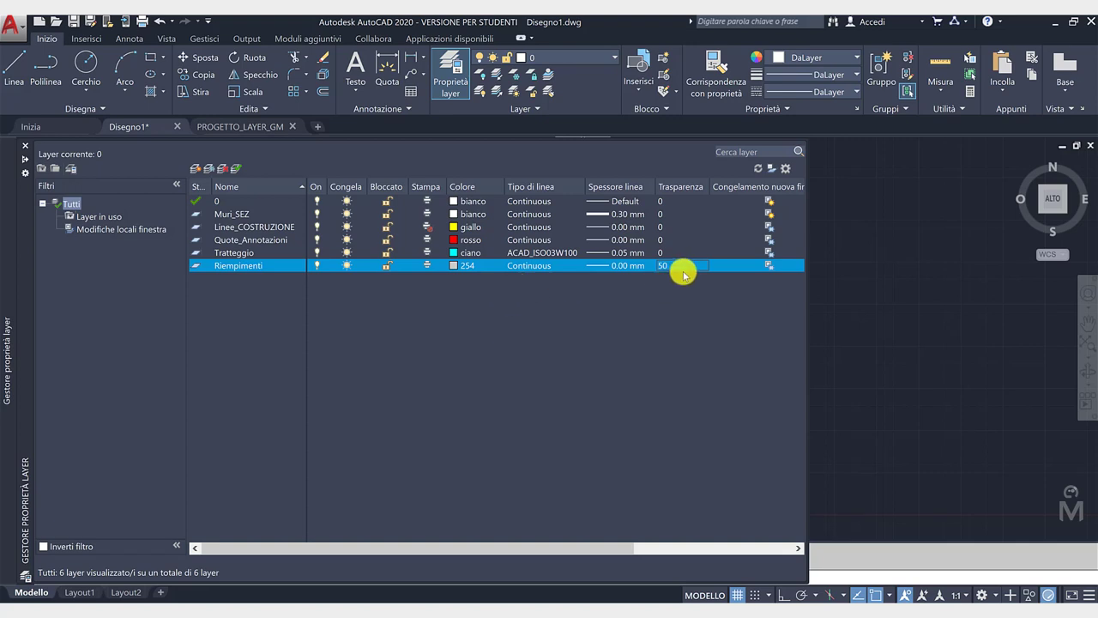
Enter 'Rimpimenti parti sezionate' as the Riempimenti layer's description.
{"action": "left_click_drag", "start_coordinate": [600, 547], "coordinate": [703, 546]}
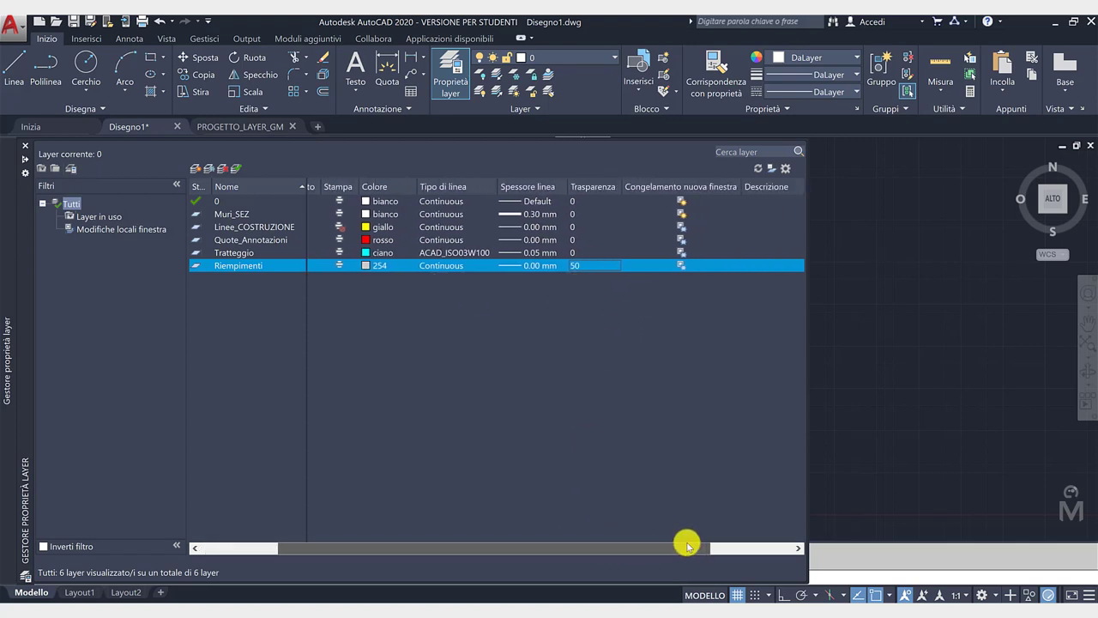
{"action": "left_click", "coordinate": [685, 265]}
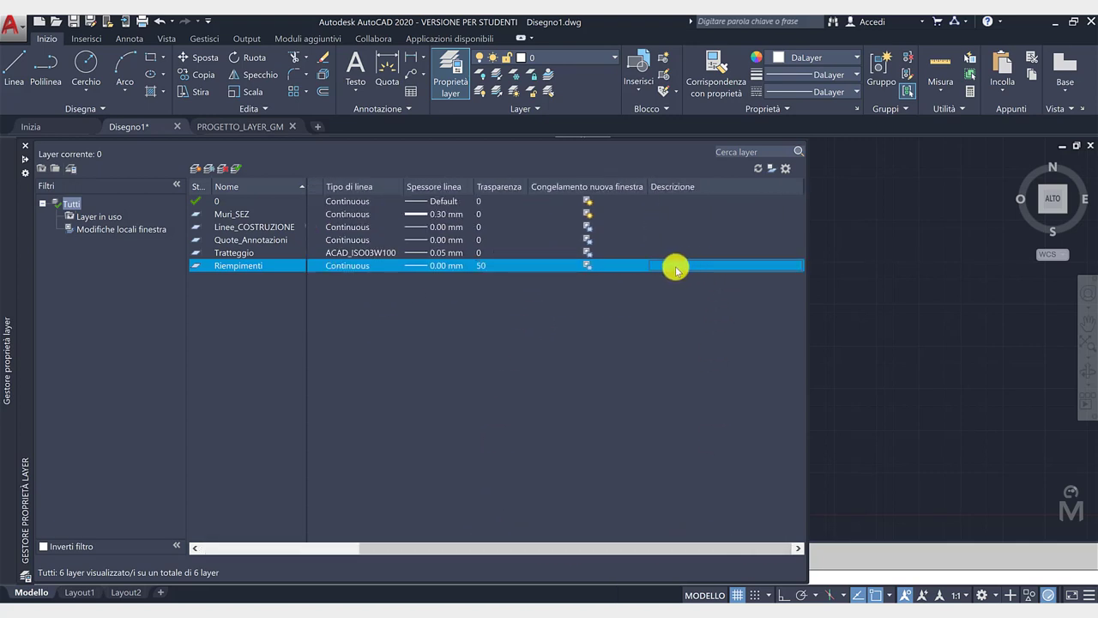
{"action": "left_click", "coordinate": [668, 266]}
{"action": "type", "text": "Rimpimenti parti sezionate"}
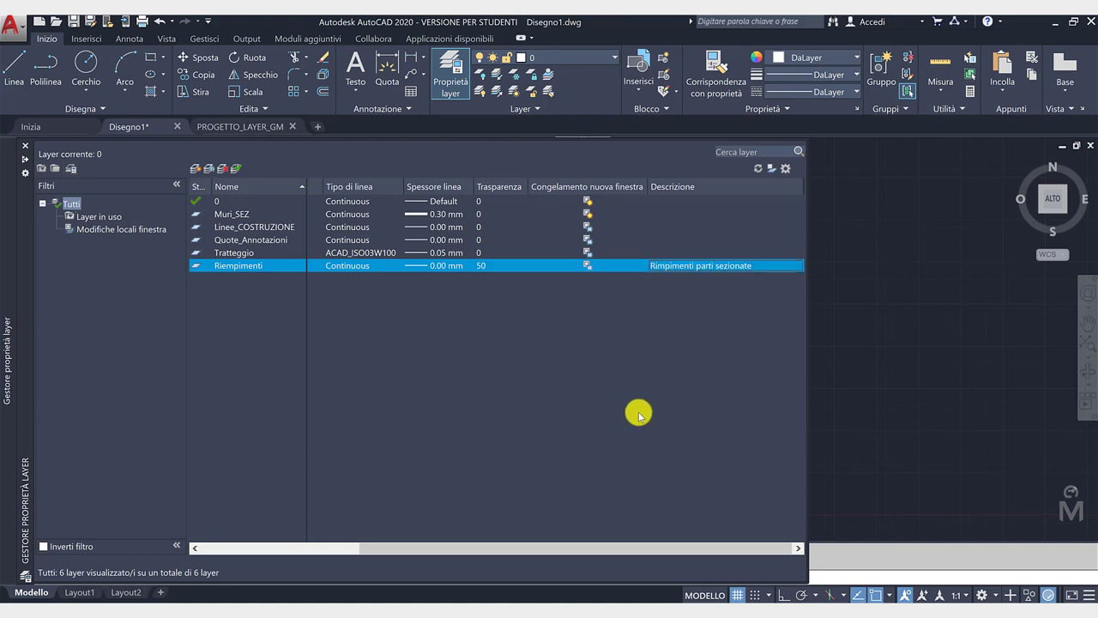
{"action": "key", "text": "Return"}
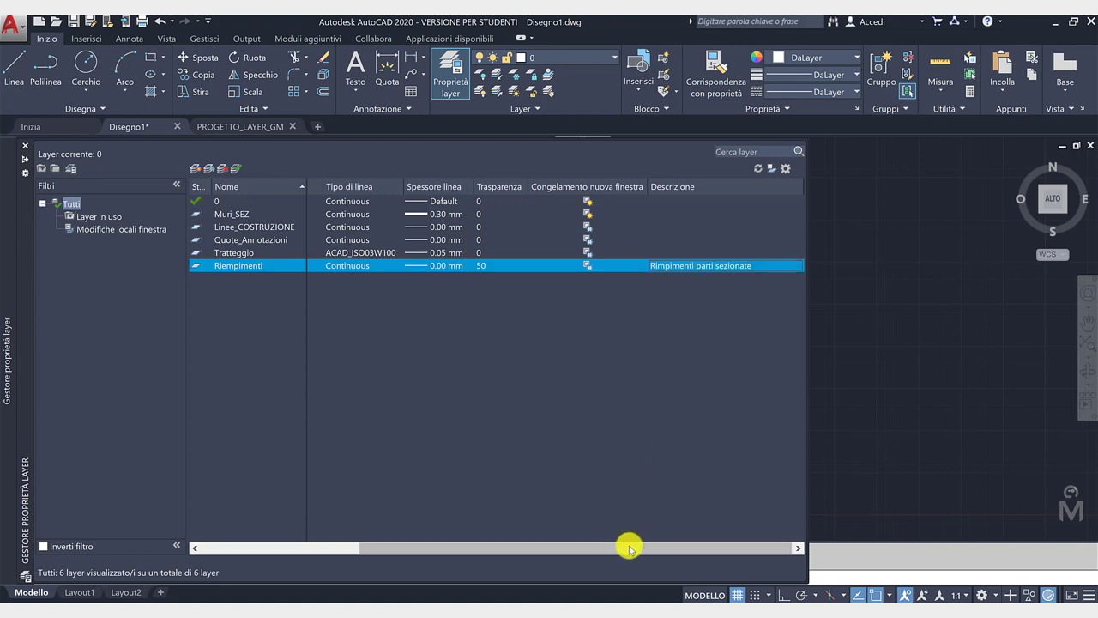
{"action": "left_click_drag", "start_coordinate": [627, 546], "coordinate": [497, 547]}
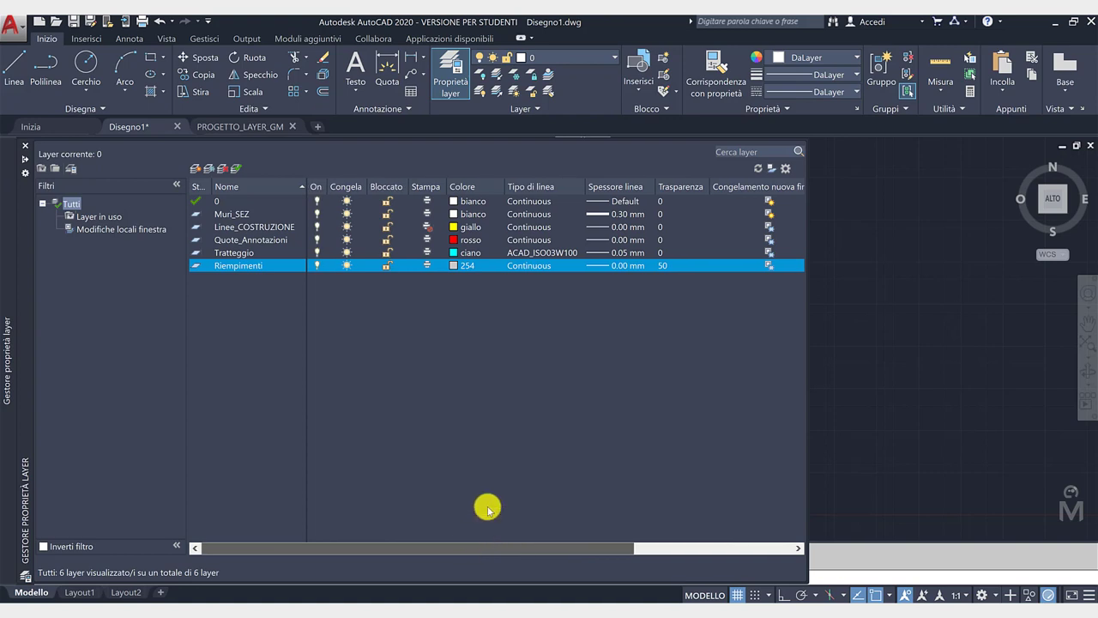
Make Muri_SEZ the current layer and close the Layer Properties Manager.
{"action": "left_click", "coordinate": [772, 265]}
{"action": "left_click", "coordinate": [709, 250]}
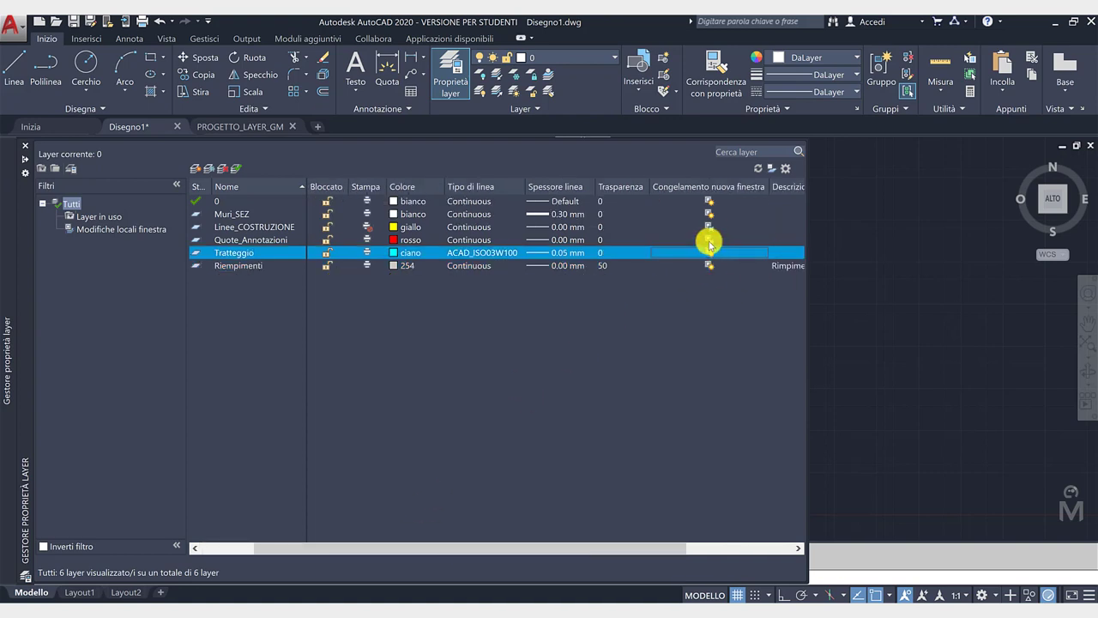
{"action": "left_click", "coordinate": [709, 241]}
{"action": "left_click_drag", "start_coordinate": [658, 547], "coordinate": [603, 546]}
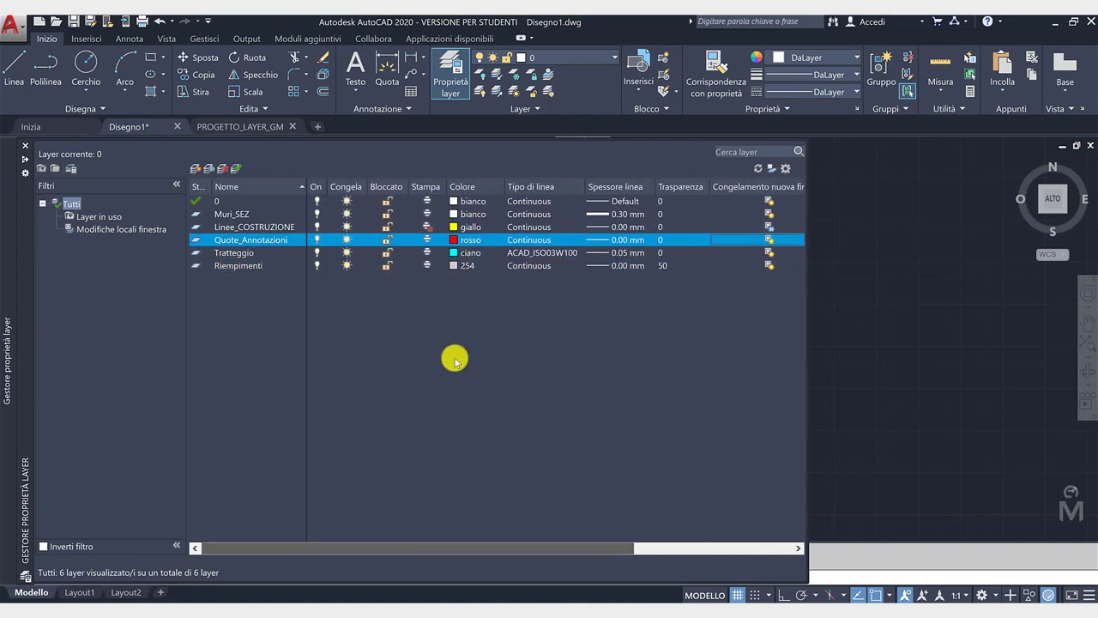
{"action": "left_click", "coordinate": [249, 267]}
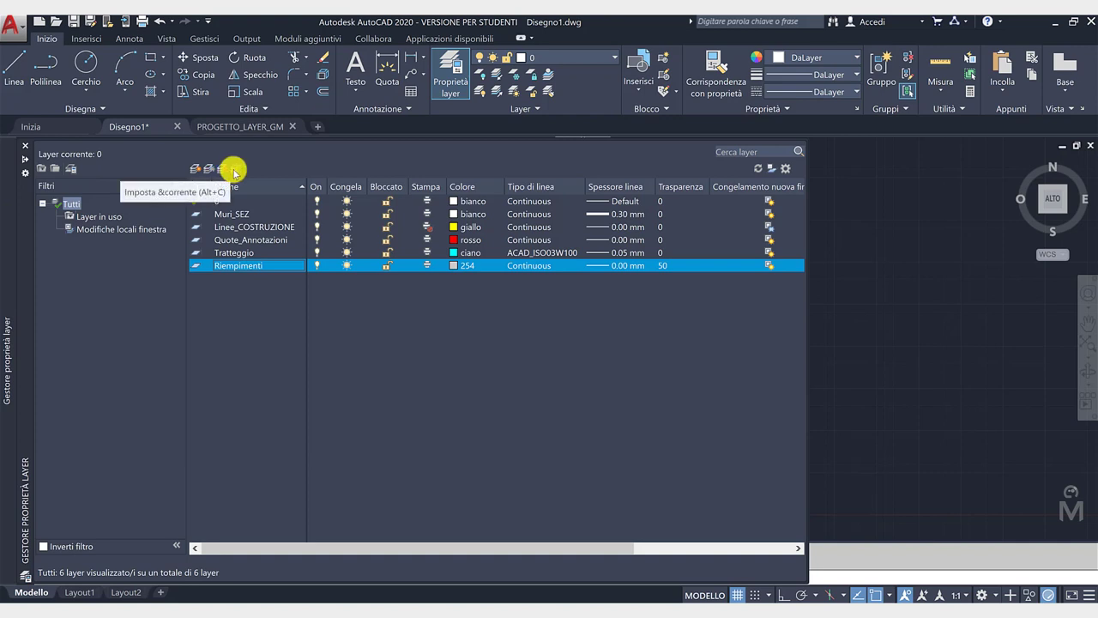
{"action": "left_click", "coordinate": [238, 214]}
{"action": "left_click", "coordinate": [235, 168]}
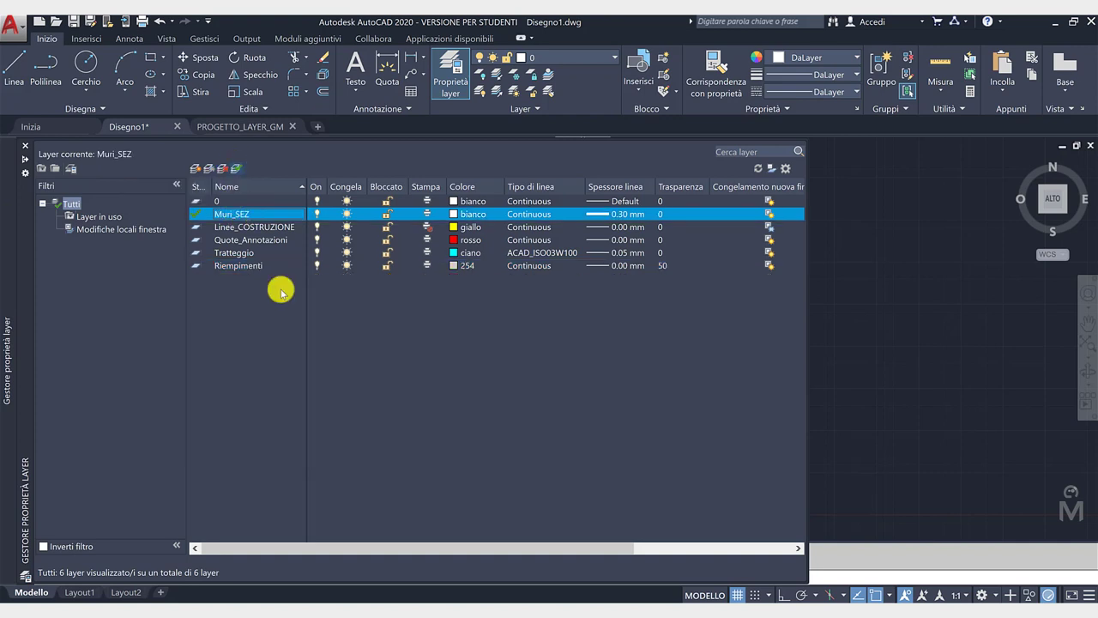
{"action": "double_click", "coordinate": [240, 252]}
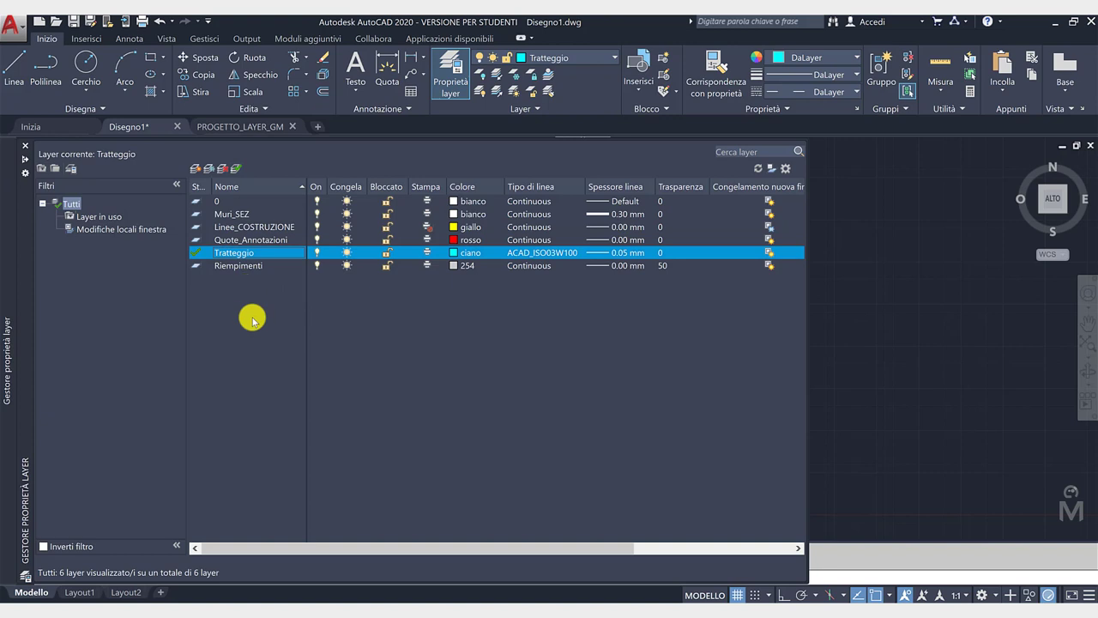
{"action": "double_click", "coordinate": [240, 215]}
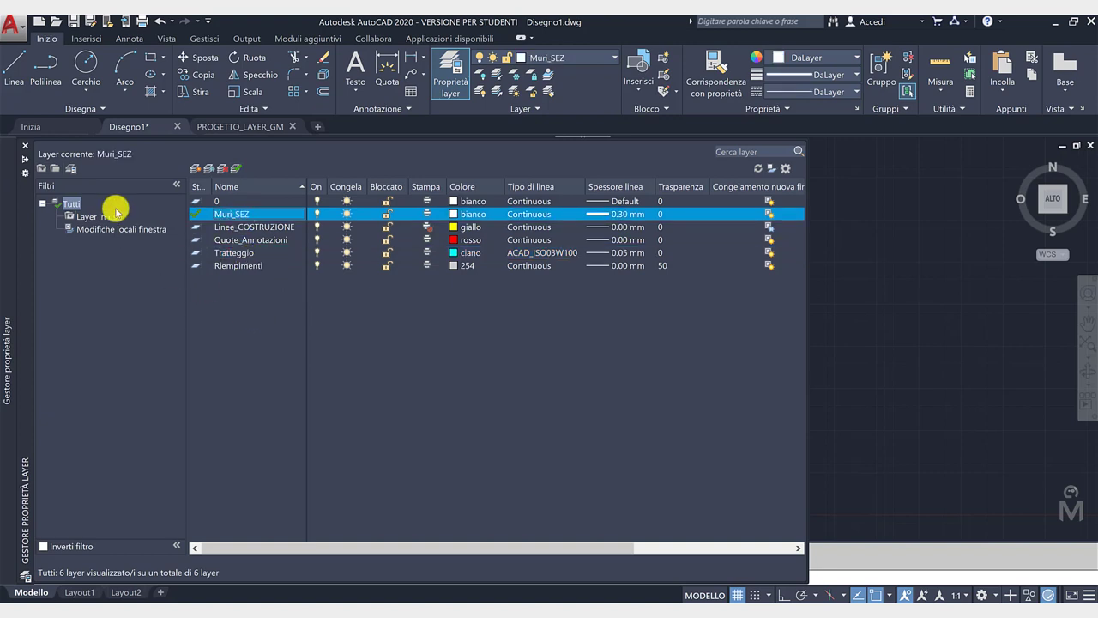
{"action": "left_click", "coordinate": [25, 146]}
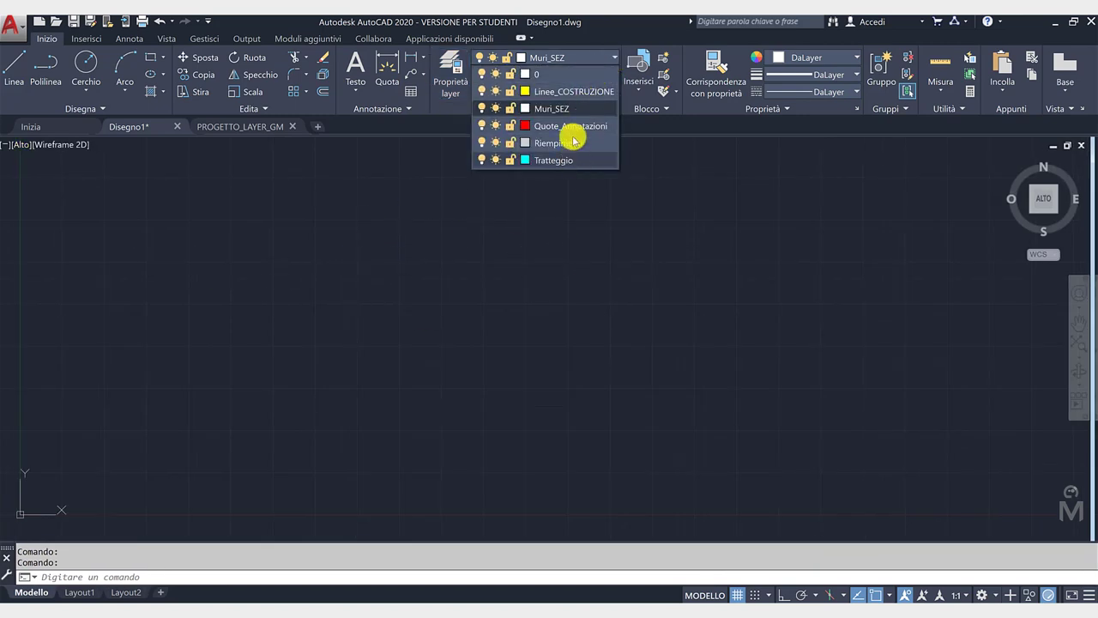
Draw two nested rectangles on Muri_SEZ outlining a square wall section.
{"action": "left_click", "coordinate": [451, 152]}
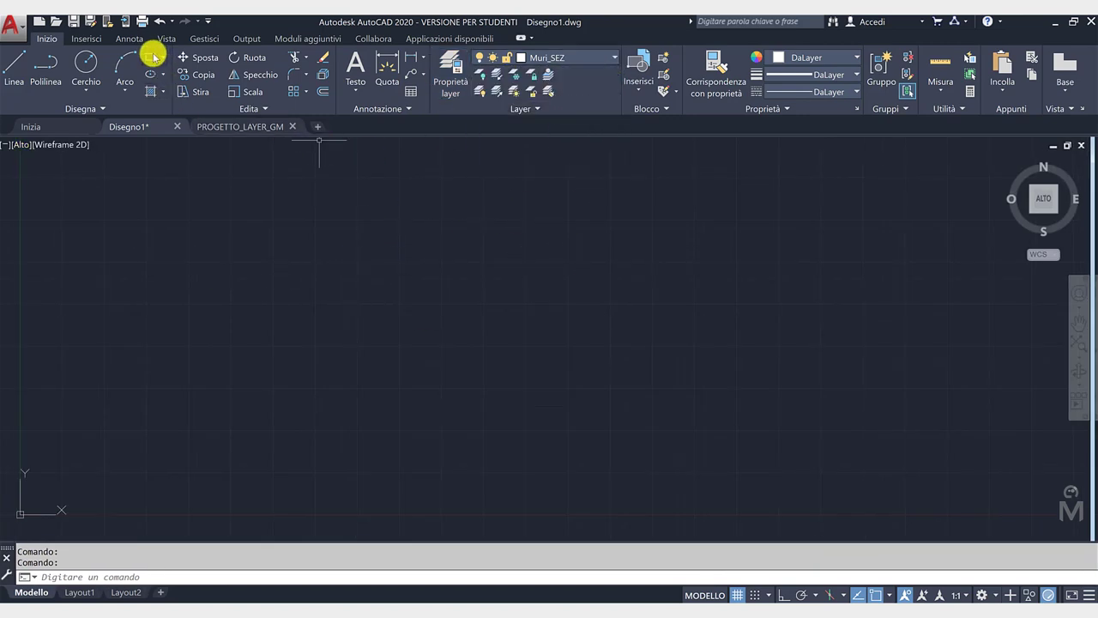
{"action": "left_click", "coordinate": [359, 210]}
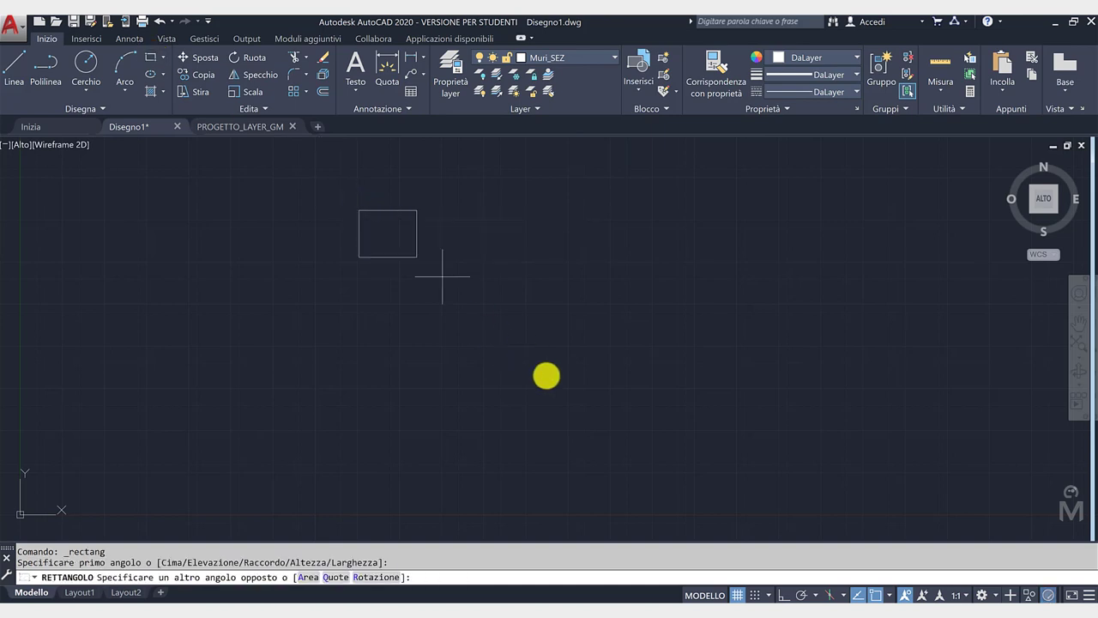
{"action": "left_click", "coordinate": [630, 443]}
{"action": "left_click", "coordinate": [152, 57]}
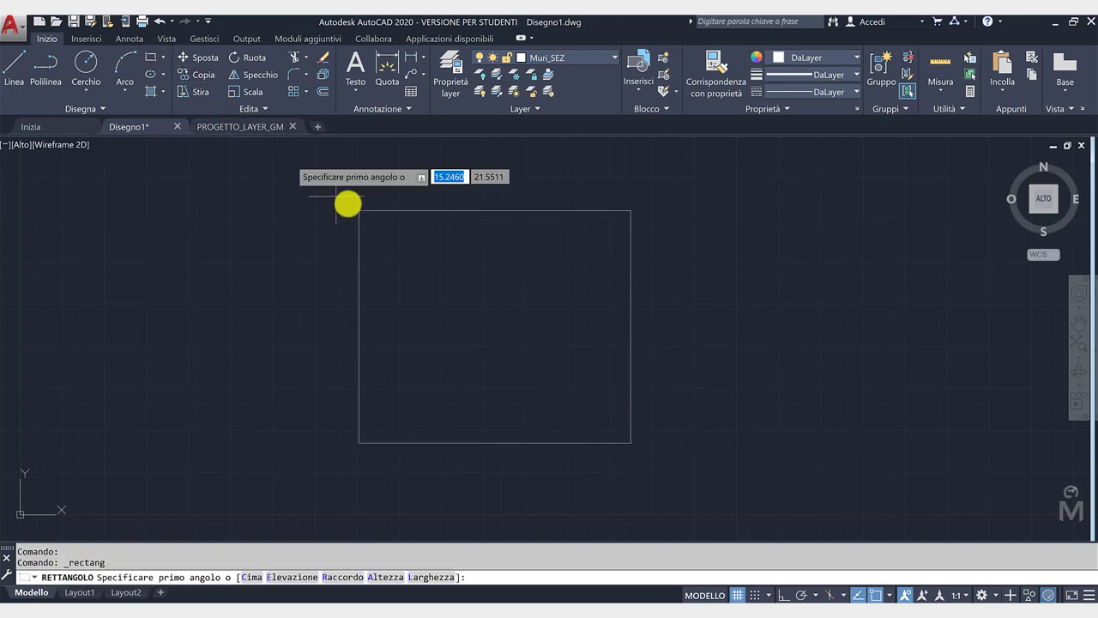
{"action": "left_click", "coordinate": [370, 220]}
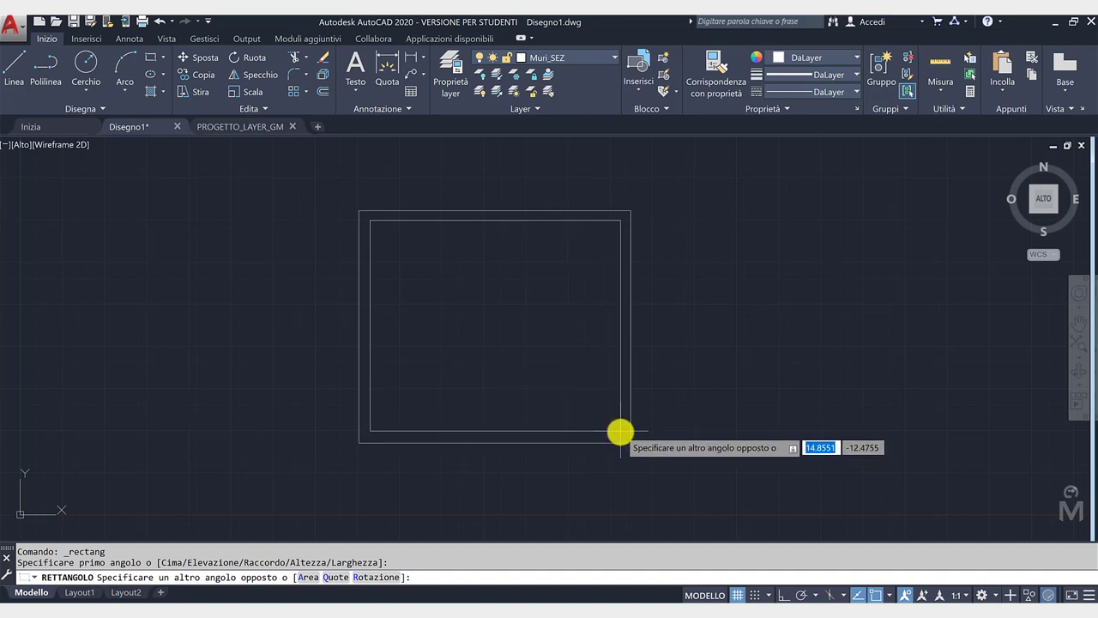
{"action": "left_click", "coordinate": [620, 430]}
Show the layer dropdown listing all six layers.
{"action": "scroll", "coordinate": [206, 296], "scroll_direction": "down", "scroll_amount": 1}
{"action": "scroll", "coordinate": [352, 244], "scroll_direction": "up", "scroll_amount": 1}
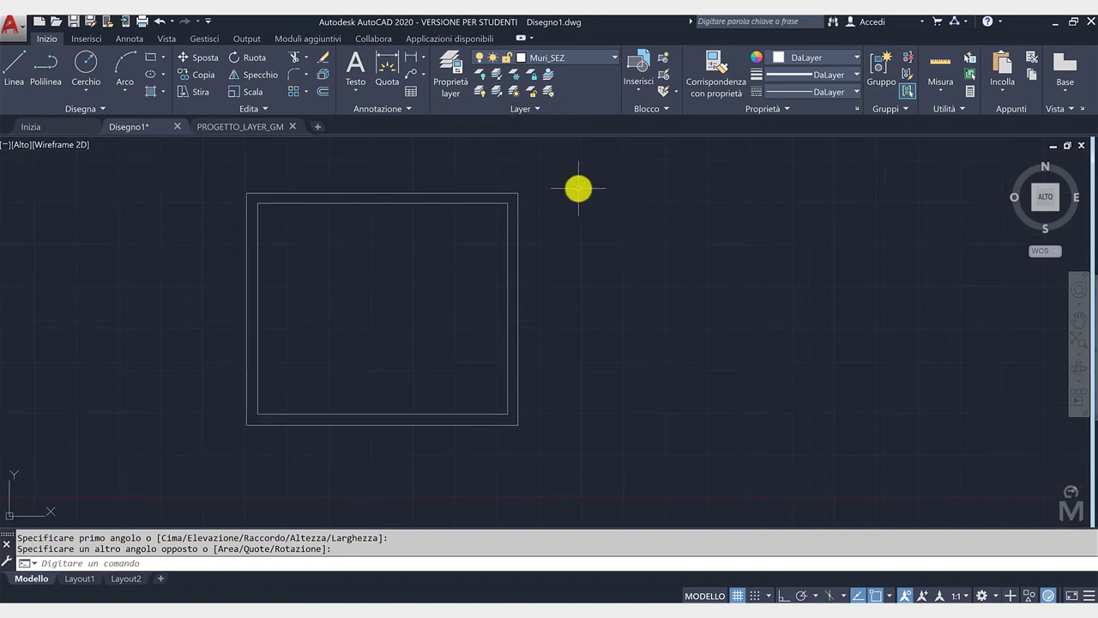
{"action": "left_click", "coordinate": [595, 56]}
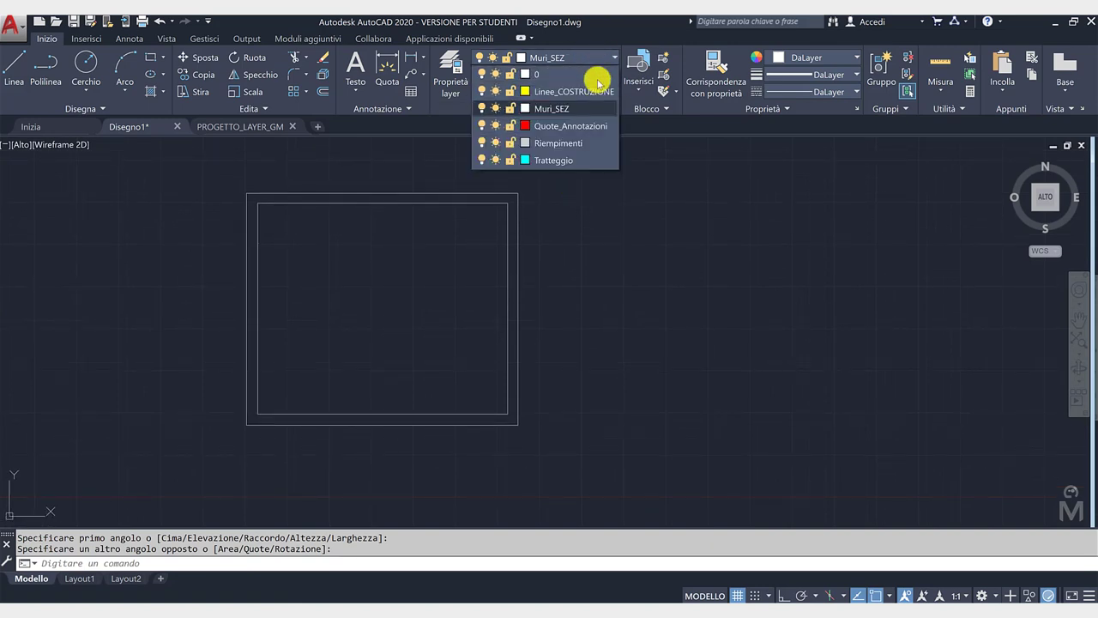
On the Riempimenti layer, fill the band between the rectangles with a SOLID ByLayer hatch.
{"action": "left_click", "coordinate": [591, 143]}
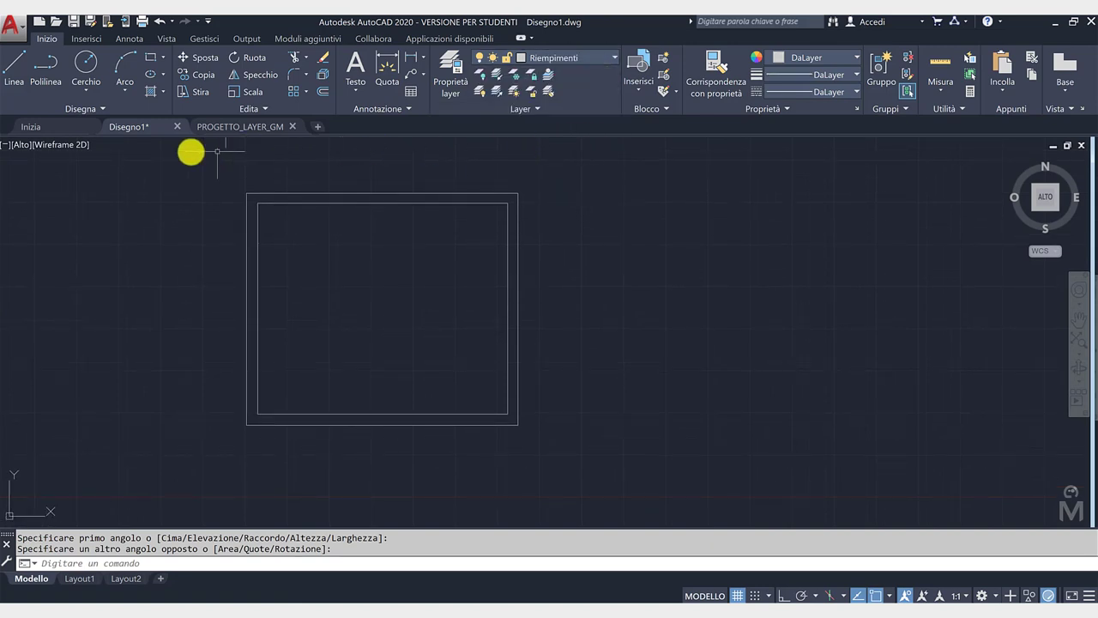
{"action": "left_click", "coordinate": [151, 92]}
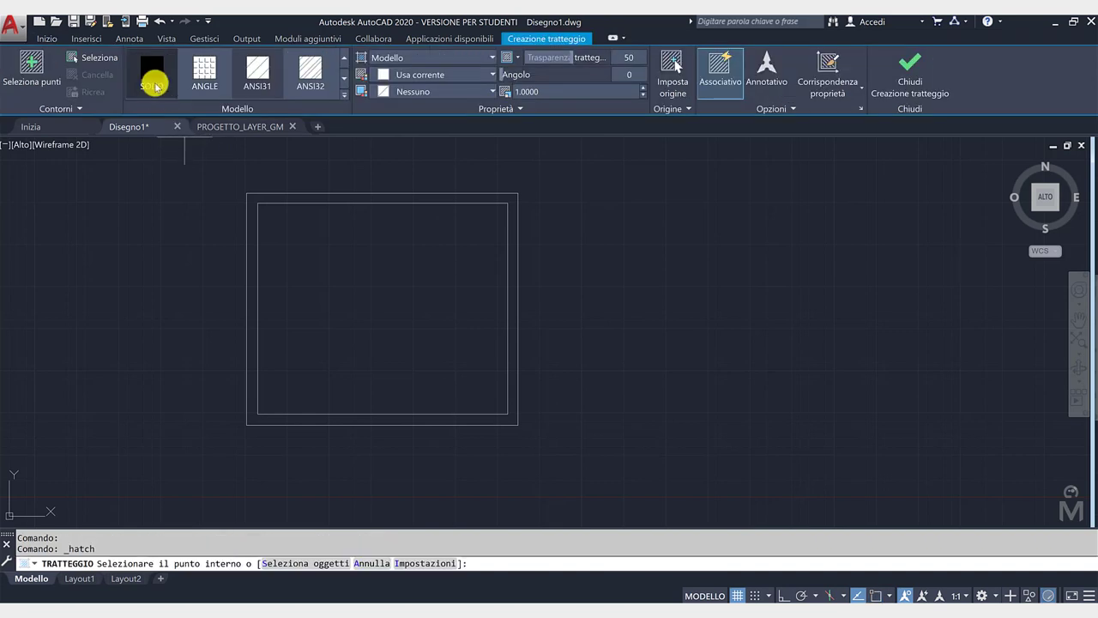
{"action": "left_click", "coordinate": [454, 77]}
{"action": "left_click", "coordinate": [436, 91]}
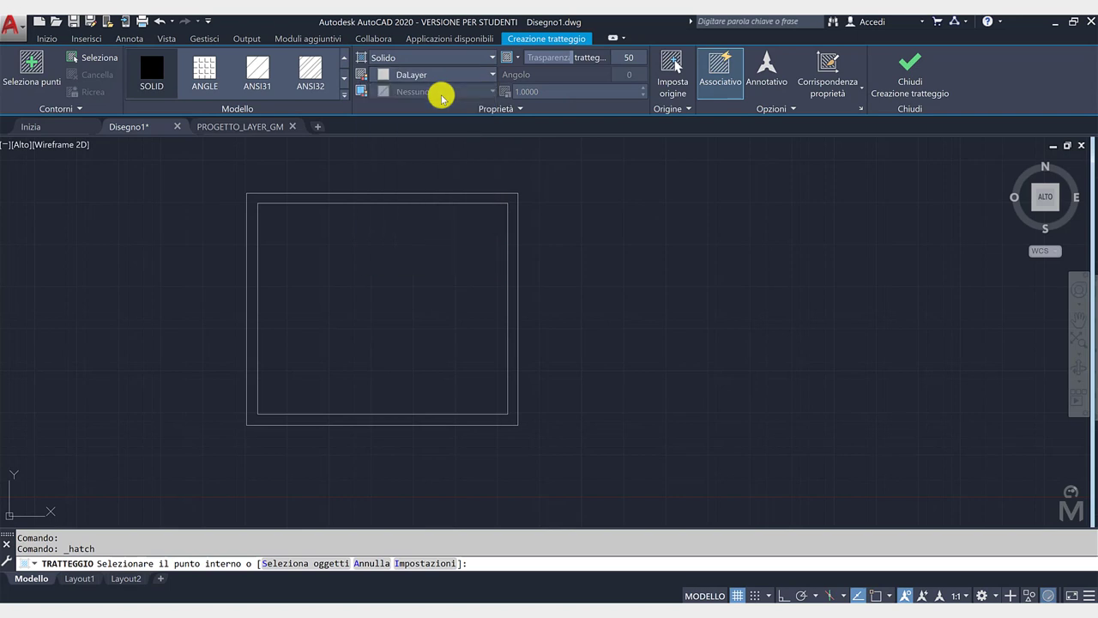
{"action": "left_click", "coordinate": [248, 197]}
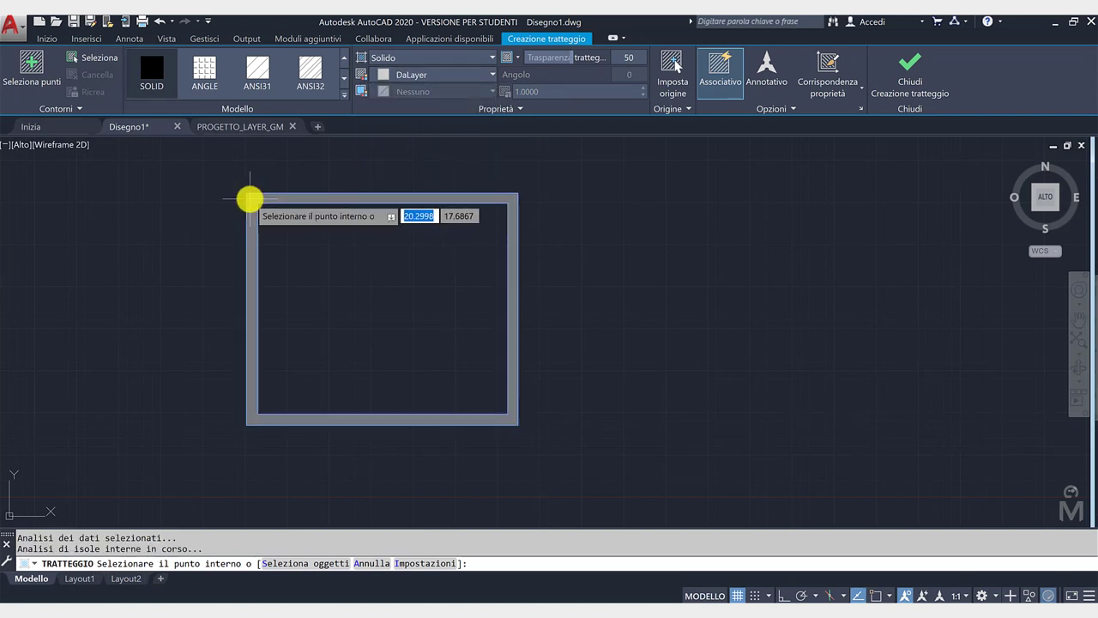
{"action": "key", "text": "Return"}
Select the new hatch and adjust its transparency in the properties.
{"action": "scroll", "coordinate": [248, 191], "scroll_direction": "up", "scroll_amount": 2}
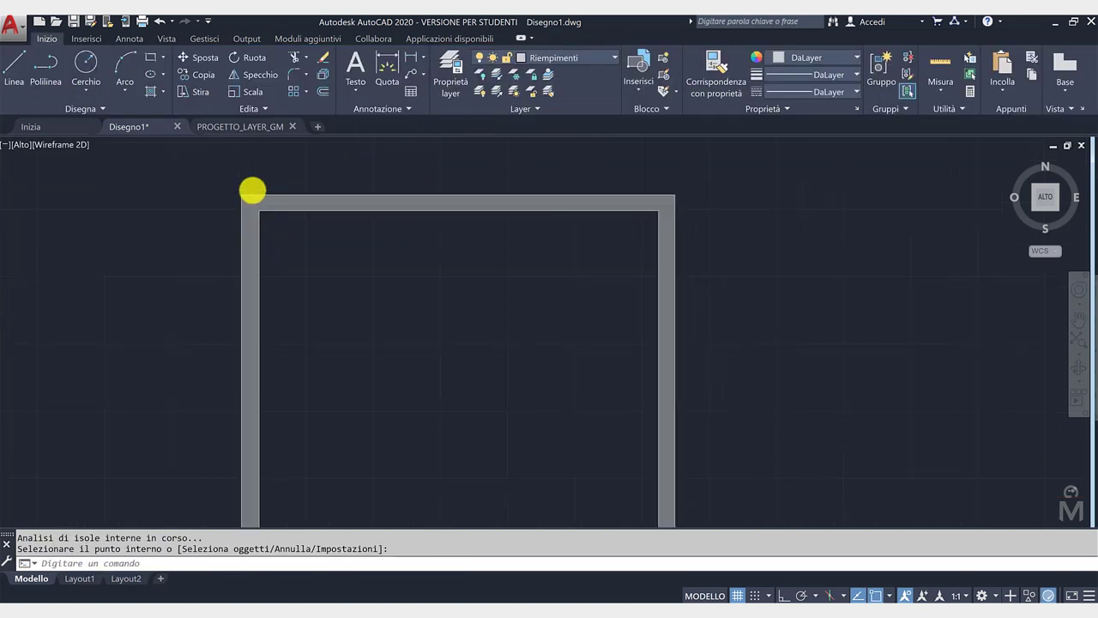
{"action": "scroll", "coordinate": [231, 189], "scroll_direction": "up", "scroll_amount": 6}
{"action": "scroll", "coordinate": [257, 211], "scroll_direction": "down", "scroll_amount": 8}
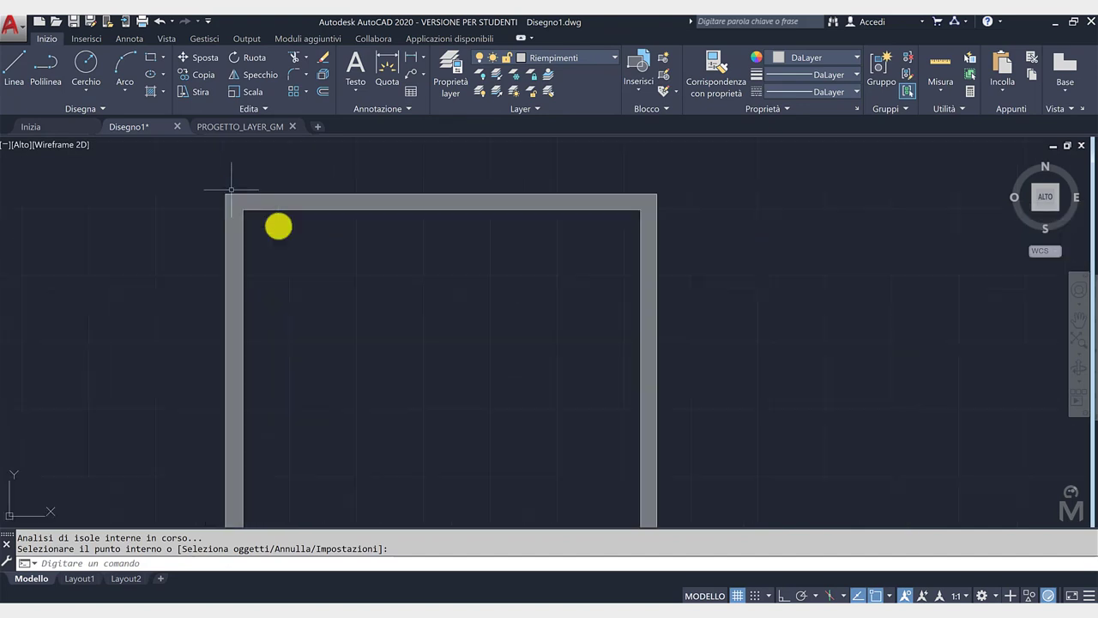
{"action": "scroll", "coordinate": [321, 248], "scroll_direction": "down", "scroll_amount": 2}
{"action": "scroll", "coordinate": [309, 241], "scroll_direction": "up", "scroll_amount": 2}
{"action": "scroll", "coordinate": [286, 197], "scroll_direction": "down", "scroll_amount": 2}
{"action": "left_click", "coordinate": [285, 197]}
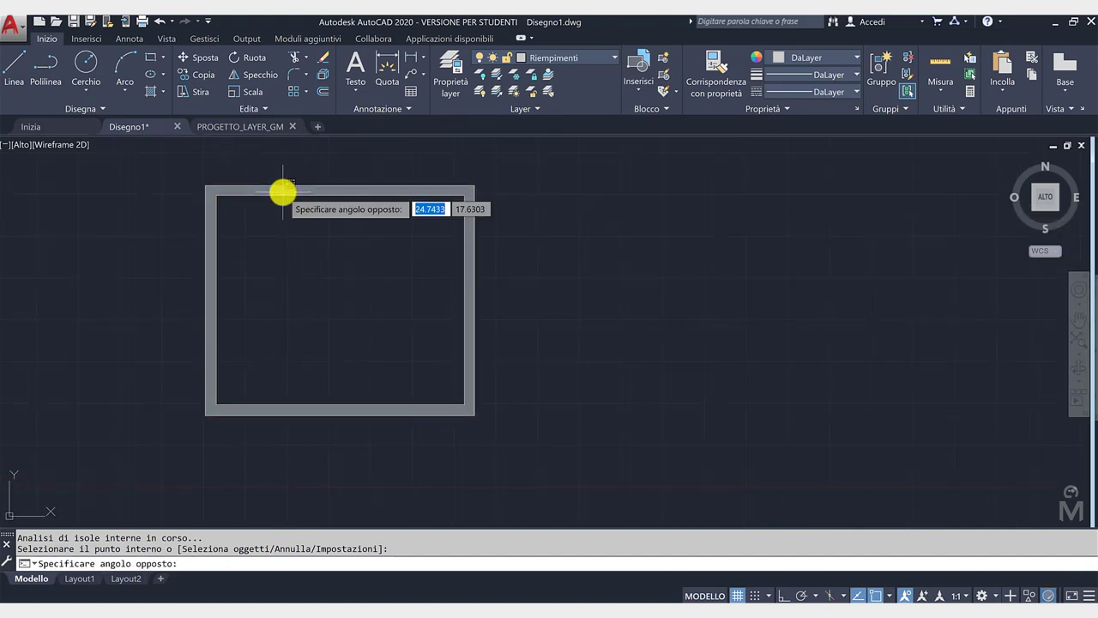
{"action": "left_click", "coordinate": [506, 163]}
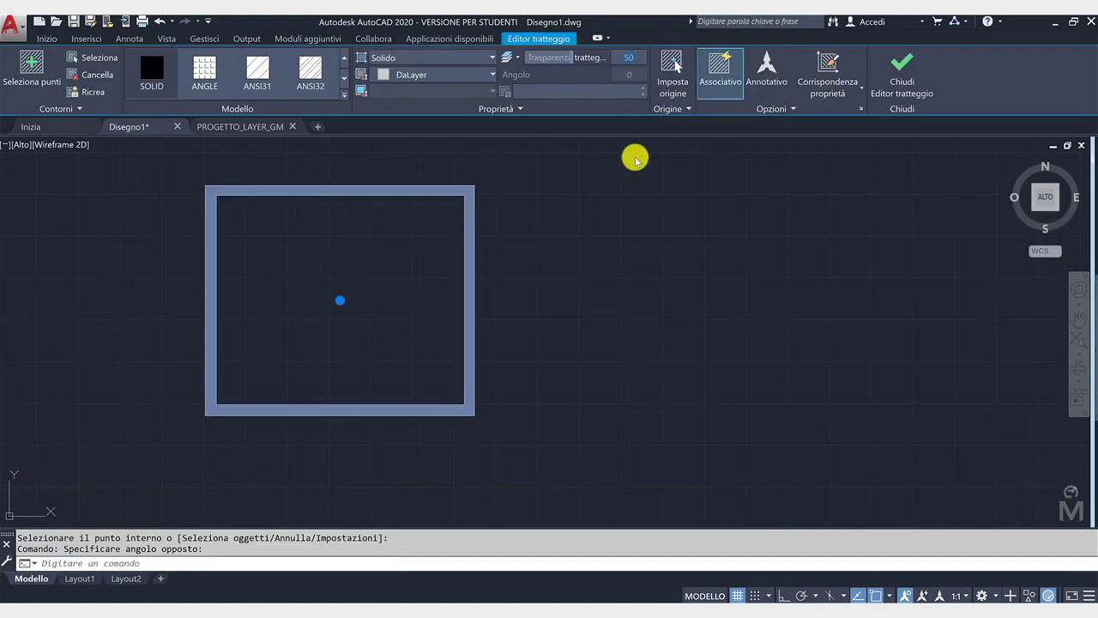
{"action": "type", "text": "0"}
{"action": "key", "text": "Return"}
{"action": "left_click", "coordinate": [635, 214]}
{"action": "key", "text": "Escape"}
{"action": "key", "text": "Escape"}
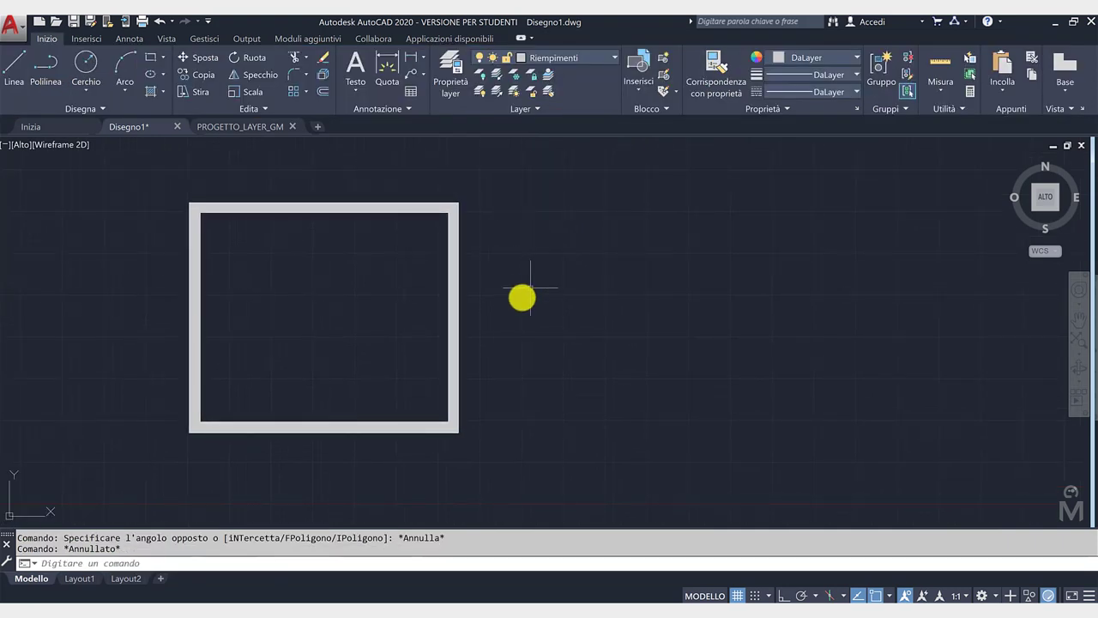
Copy the hatched square horizontally to the right with Ortho on.
{"action": "left_click", "coordinate": [507, 301]}
{"action": "left_click", "coordinate": [444, 178]}
{"action": "left_click", "coordinate": [196, 75]}
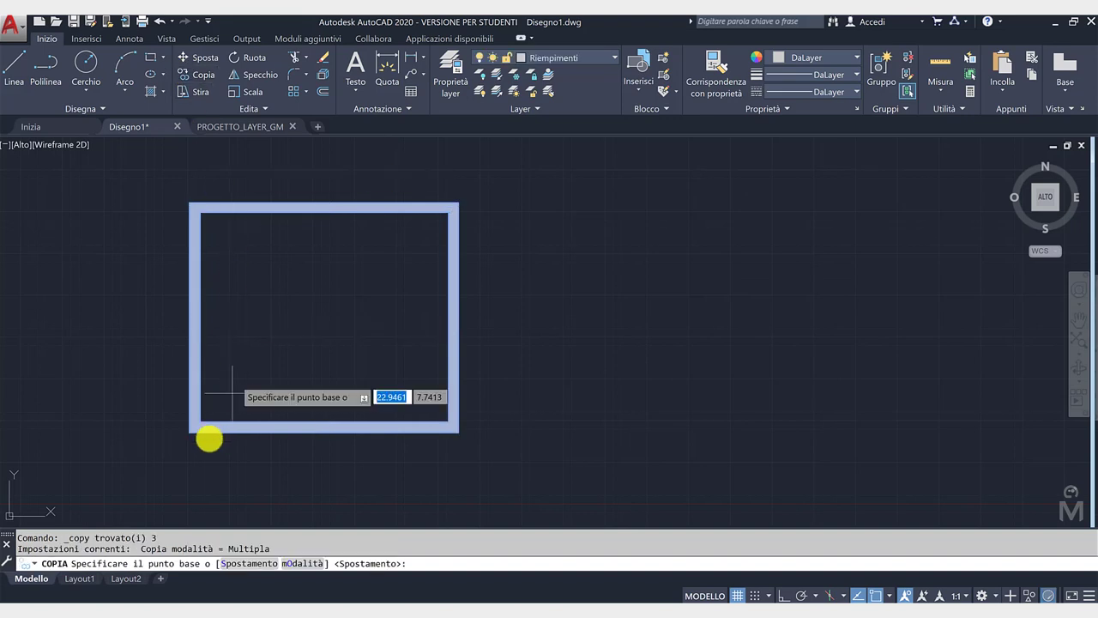
{"action": "left_click", "coordinate": [180, 434]}
{"action": "key", "text": "F8"}
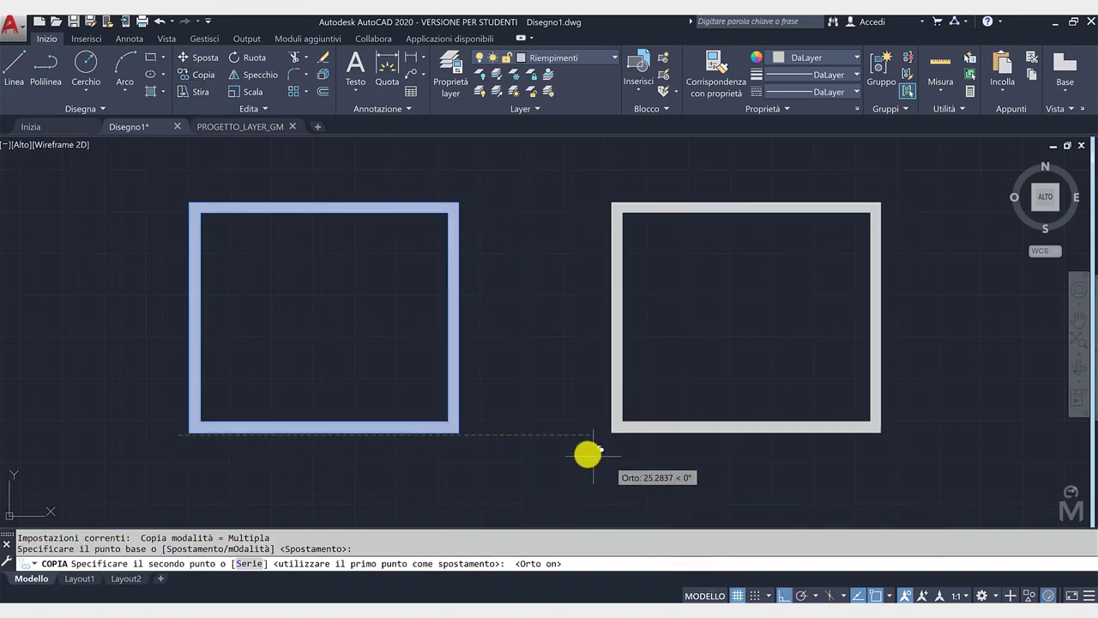
{"action": "left_click", "coordinate": [606, 386]}
{"action": "key", "text": "Escape"}
Set the copied square's hatch transparency to 50.
{"action": "left_click", "coordinate": [603, 363]}
{"action": "left_click", "coordinate": [604, 363]}
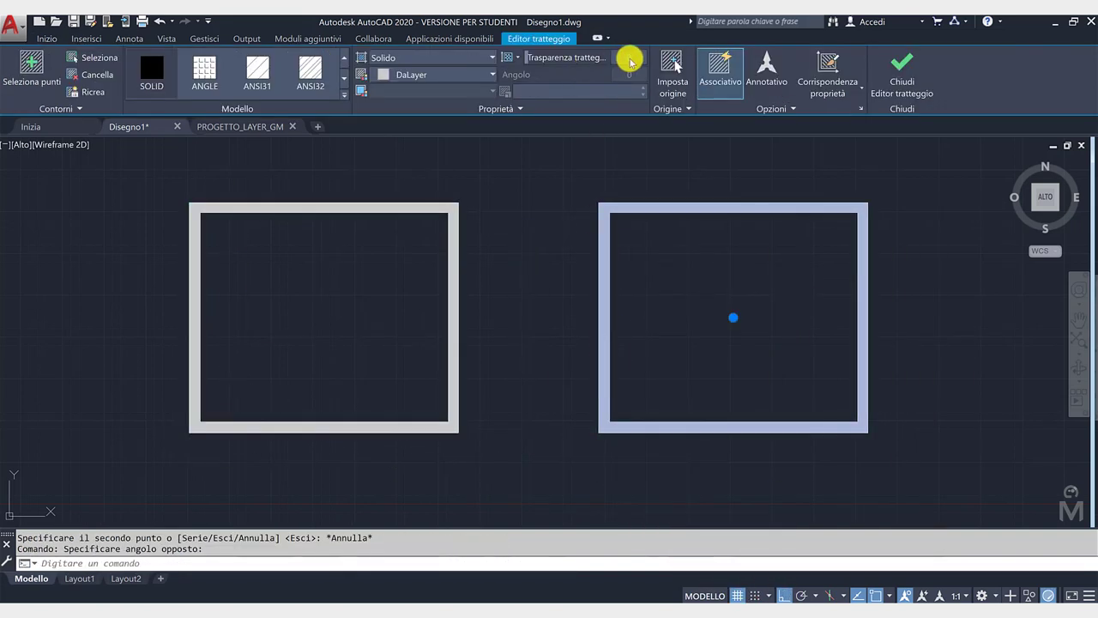
{"action": "type", "text": "50"}
{"action": "key", "text": "Return"}
{"action": "key", "text": "Escape"}
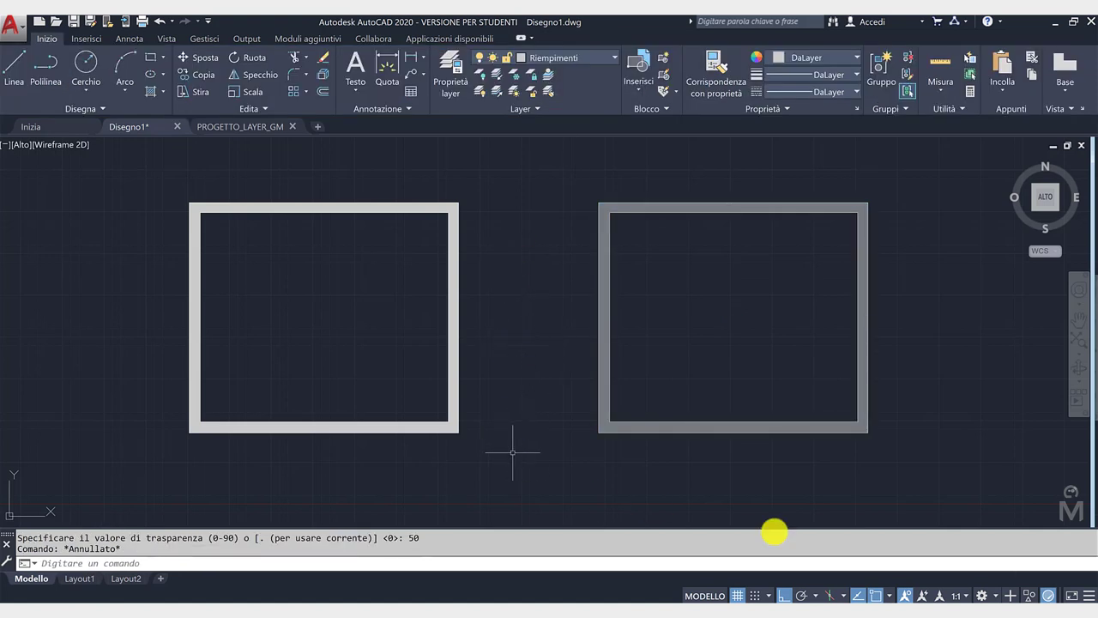
Add the Lineweight toggle to the status bar and turn lineweight display on.
{"action": "left_click", "coordinate": [1087, 595]}
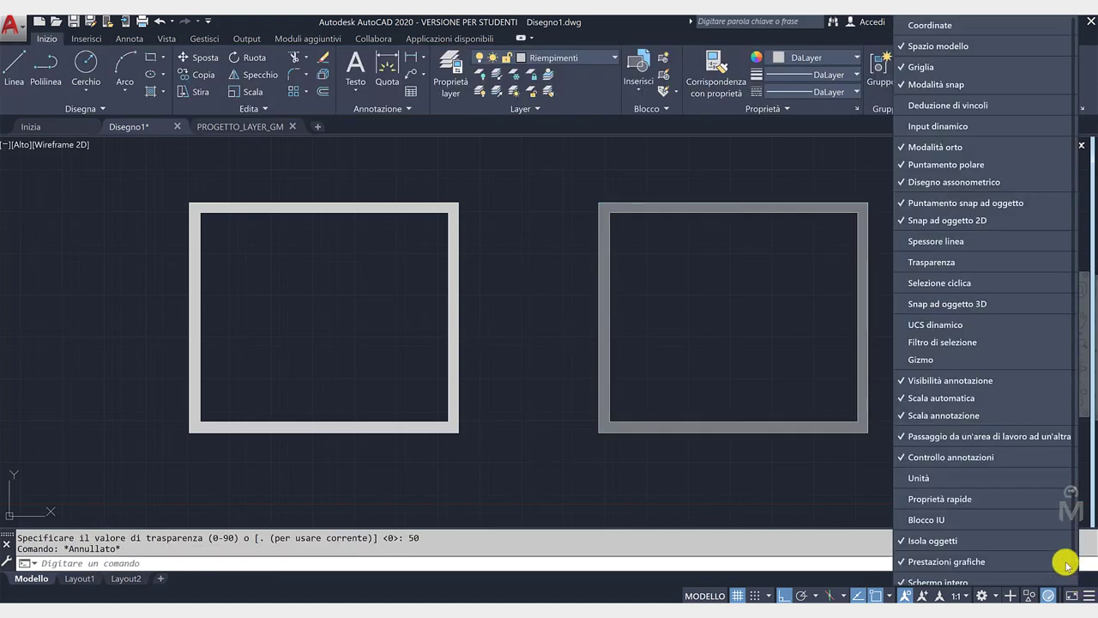
{"action": "left_click", "coordinate": [967, 243]}
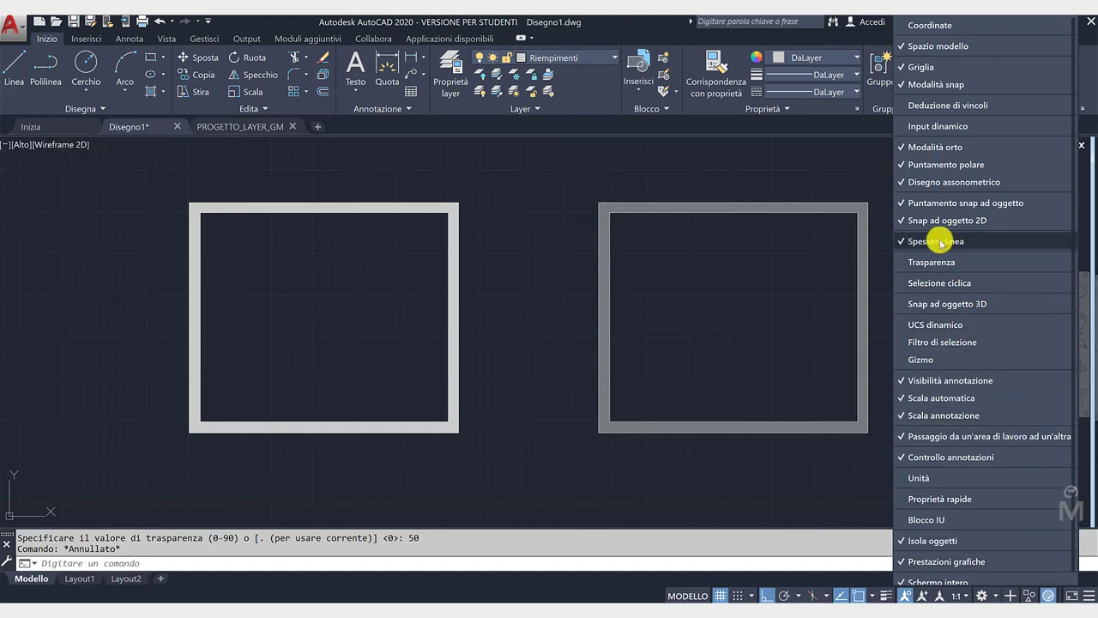
{"action": "left_click", "coordinate": [875, 386]}
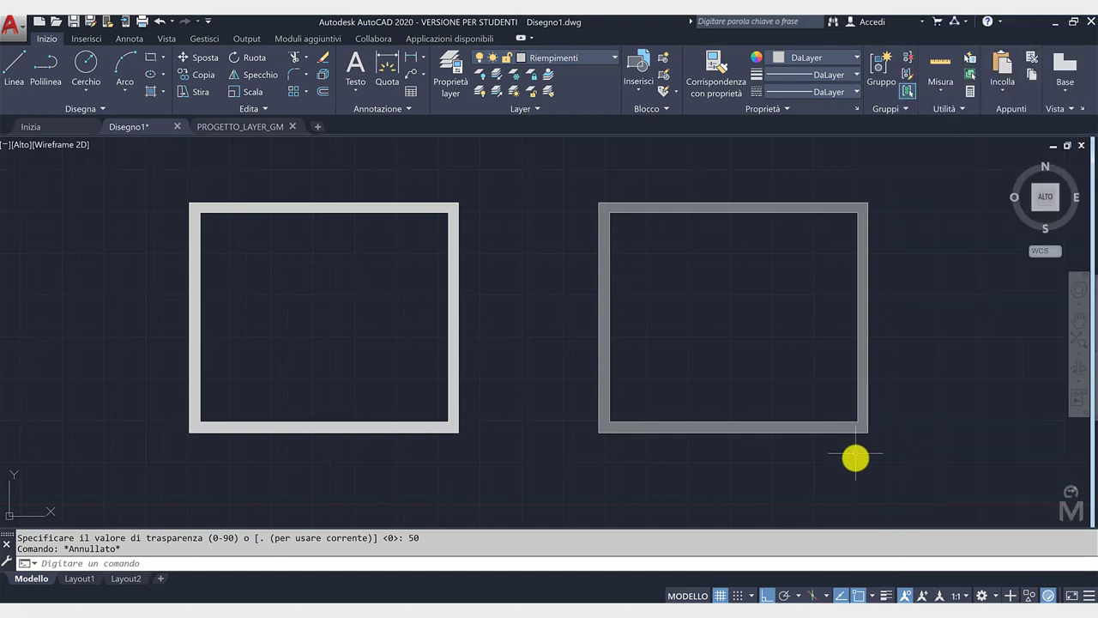
{"action": "left_click", "coordinate": [885, 595]}
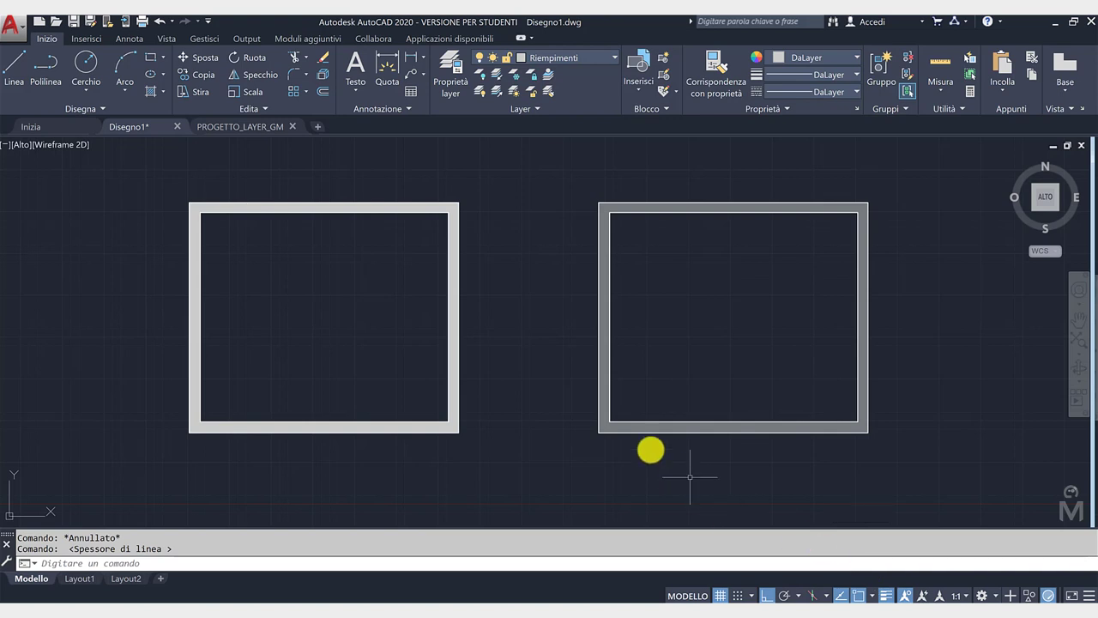
Erase the left square so only the hatched copy remains, with lineweight display still on.
{"action": "left_click", "coordinate": [438, 399]}
{"action": "key", "text": "Delete"}
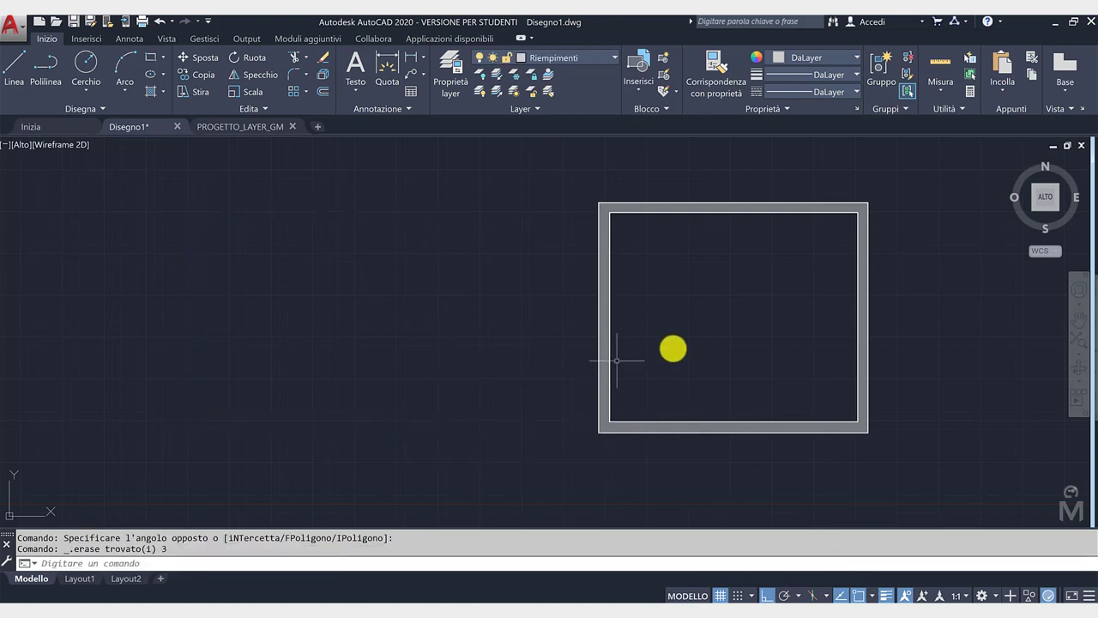
{"action": "mouse_move", "coordinate": [591, 336]}
{"action": "middle_mouse_down"}
{"action": "mouse_move", "coordinate": [449, 329]}
{"action": "mouse_move", "coordinate": [485, 349]}
{"action": "middle_mouse_up"}
{"action": "scroll", "coordinate": [449, 328], "scroll_direction": "up", "scroll_amount": 2}
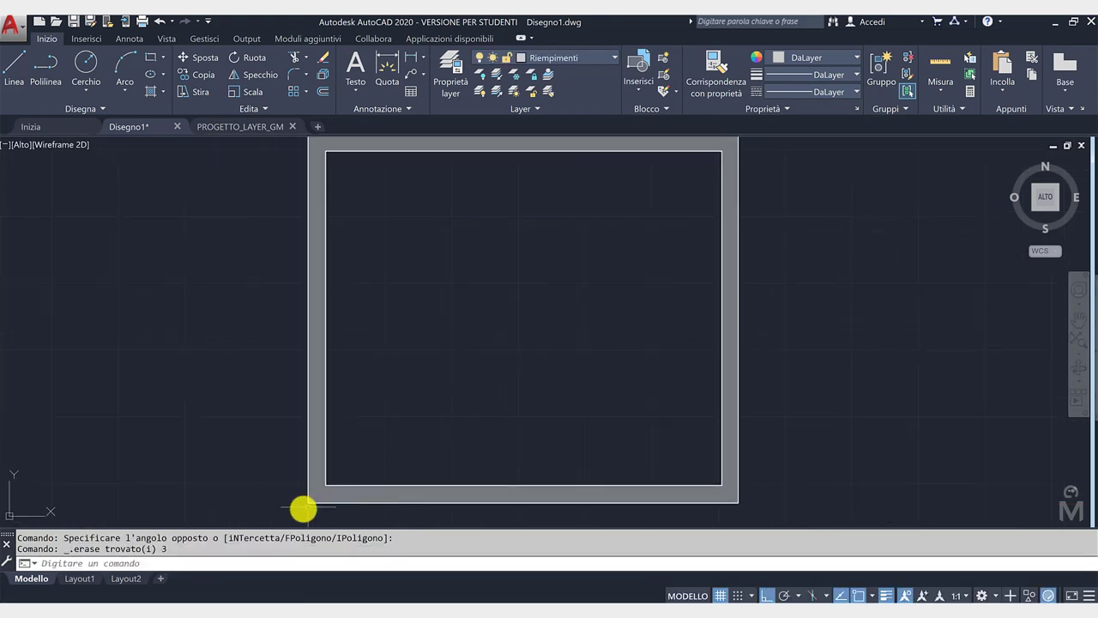
{"action": "scroll", "coordinate": [302, 507], "scroll_direction": "up", "scroll_amount": 4}
{"action": "left_click", "coordinate": [885, 595]}
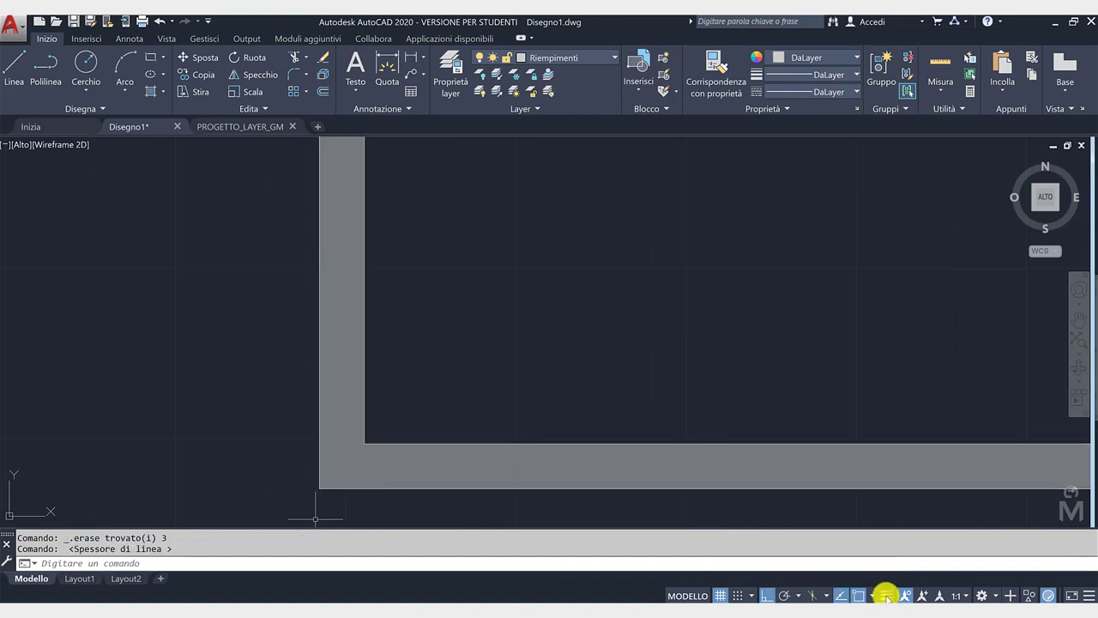
{"action": "left_click", "coordinate": [885, 596]}
{"action": "scroll", "coordinate": [454, 321], "scroll_direction": "down", "scroll_amount": 2}
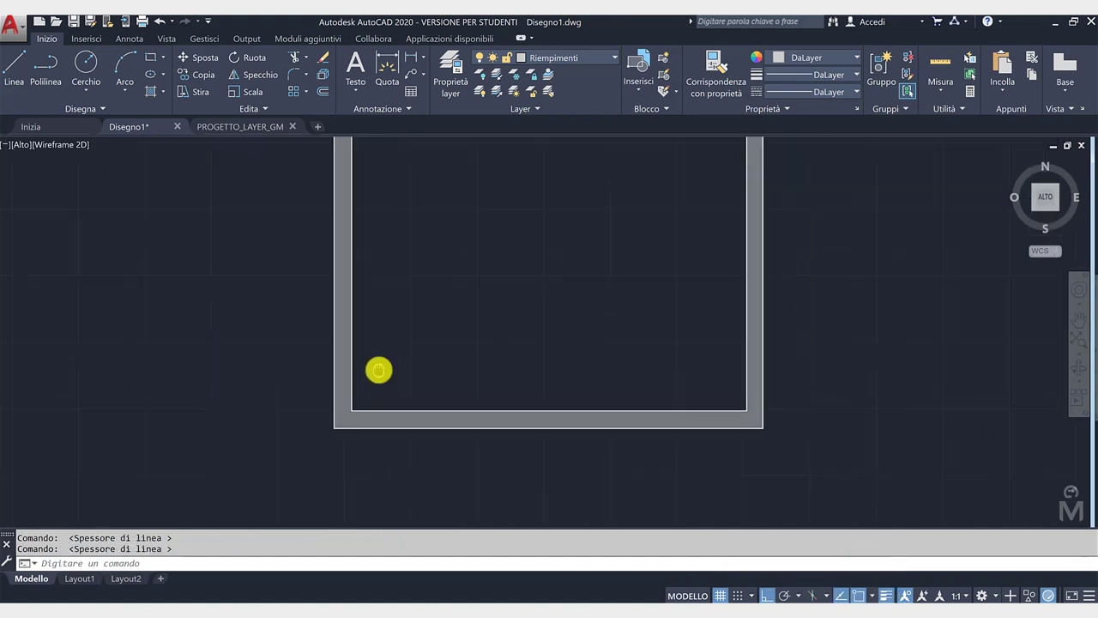
{"action": "scroll", "coordinate": [377, 368], "scroll_direction": "down", "scroll_amount": 2}
{"action": "middle_click_drag", "start_coordinate": [417, 343], "coordinate": [438, 327]}
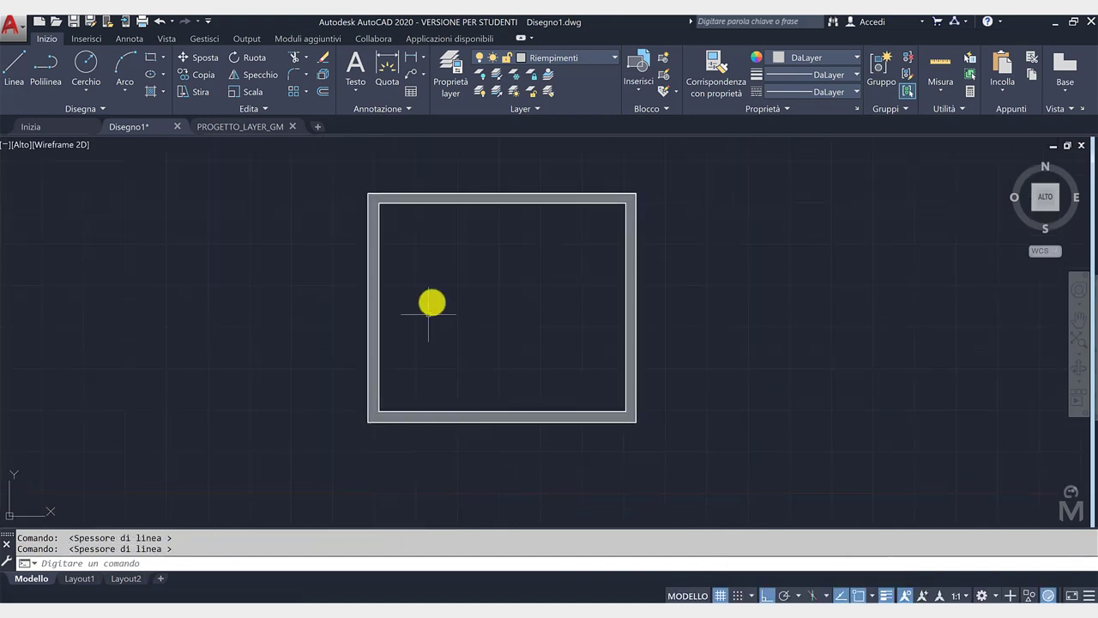
{"action": "middle_click_drag", "start_coordinate": [488, 259], "coordinate": [464, 259]}
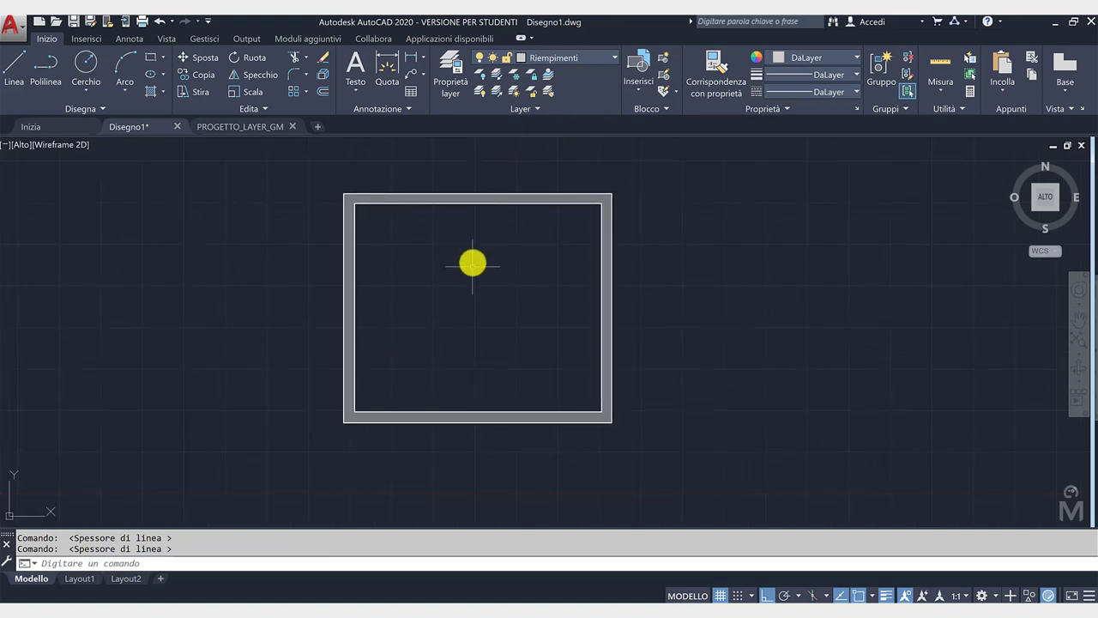
Switch to the PROGETTO_LAYER_GM drawing and expand the Layer panel's extra tools.
{"action": "left_click", "coordinate": [245, 127]}
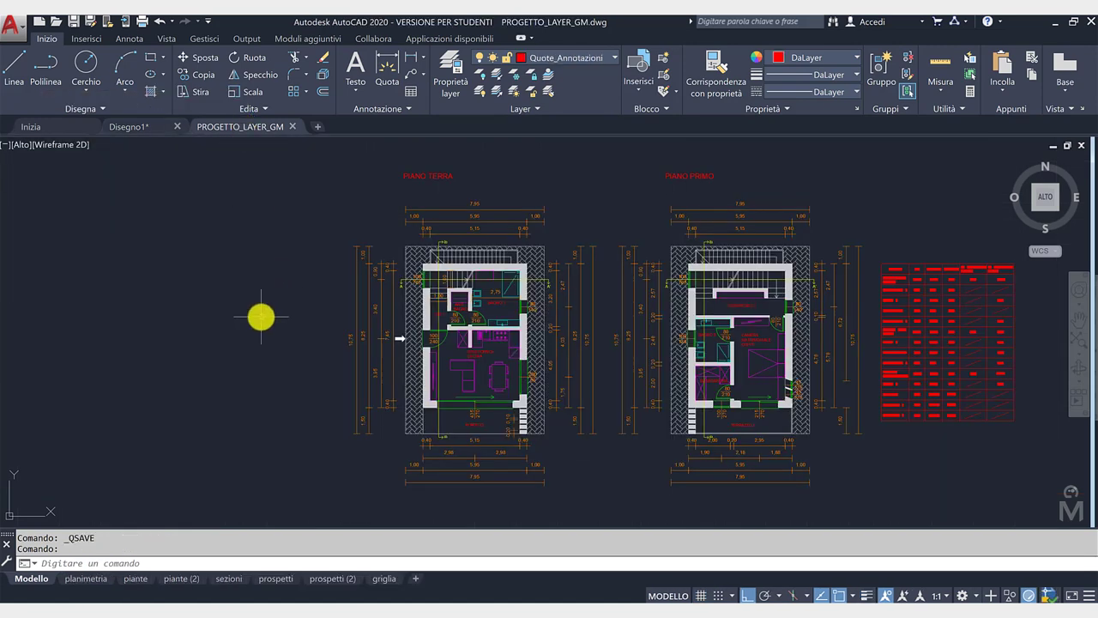
{"action": "middle_click_drag", "start_coordinate": [269, 314], "coordinate": [278, 312]}
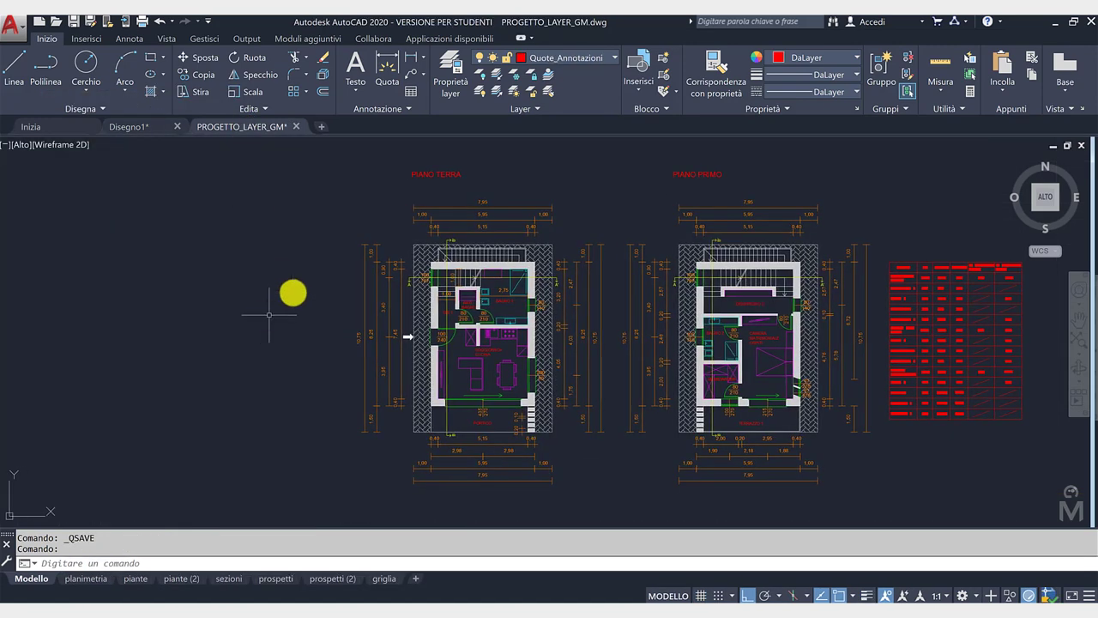
{"action": "left_click", "coordinate": [549, 109]}
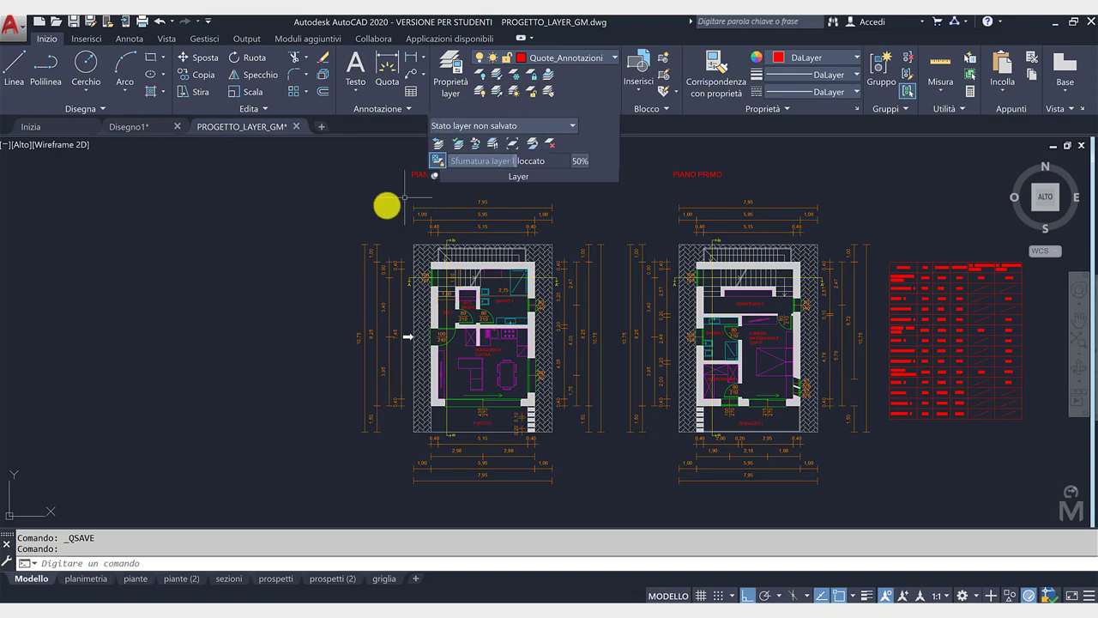
{"action": "middle_click_drag", "start_coordinate": [387, 206], "coordinate": [385, 241]}
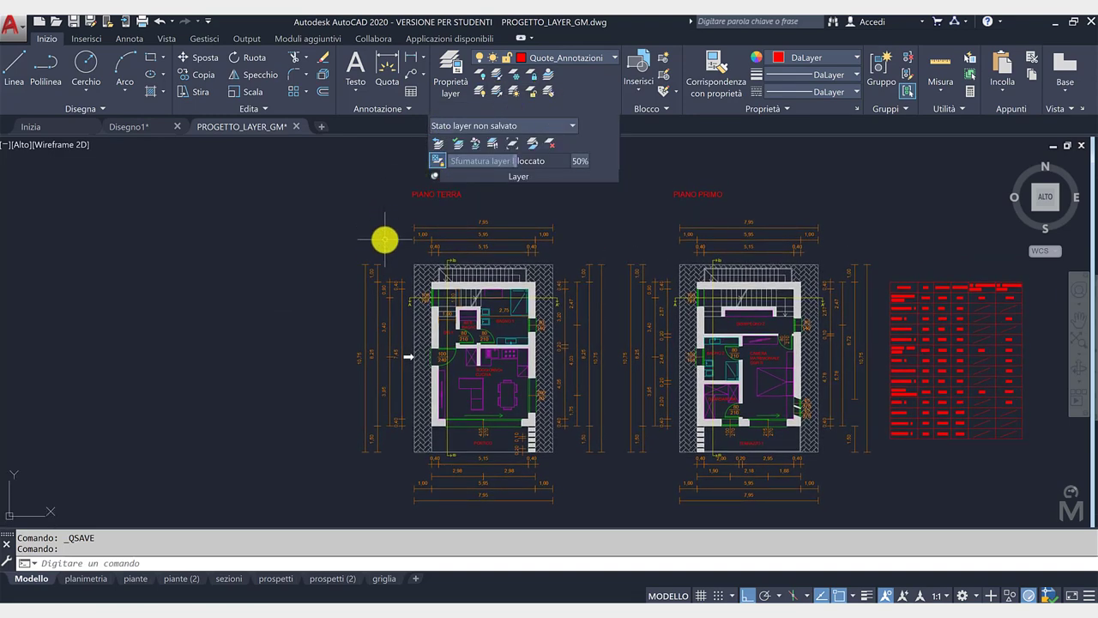
Turn off the current Quote_Annotazioni layer and make Muri the current layer.
{"action": "left_click", "coordinate": [612, 59]}
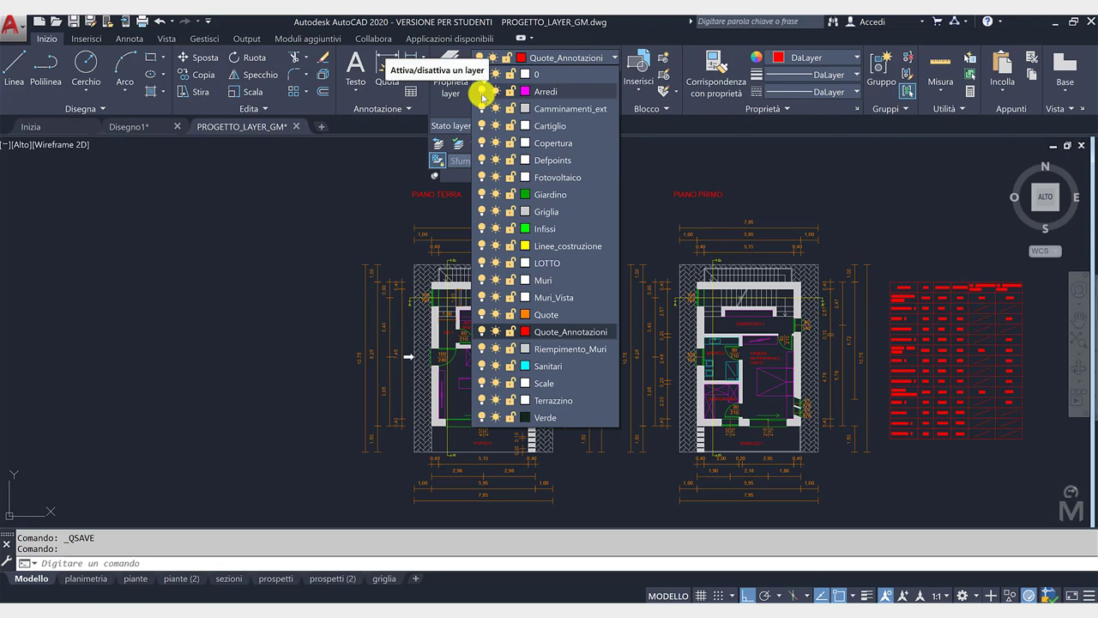
{"action": "left_click", "coordinate": [482, 332]}
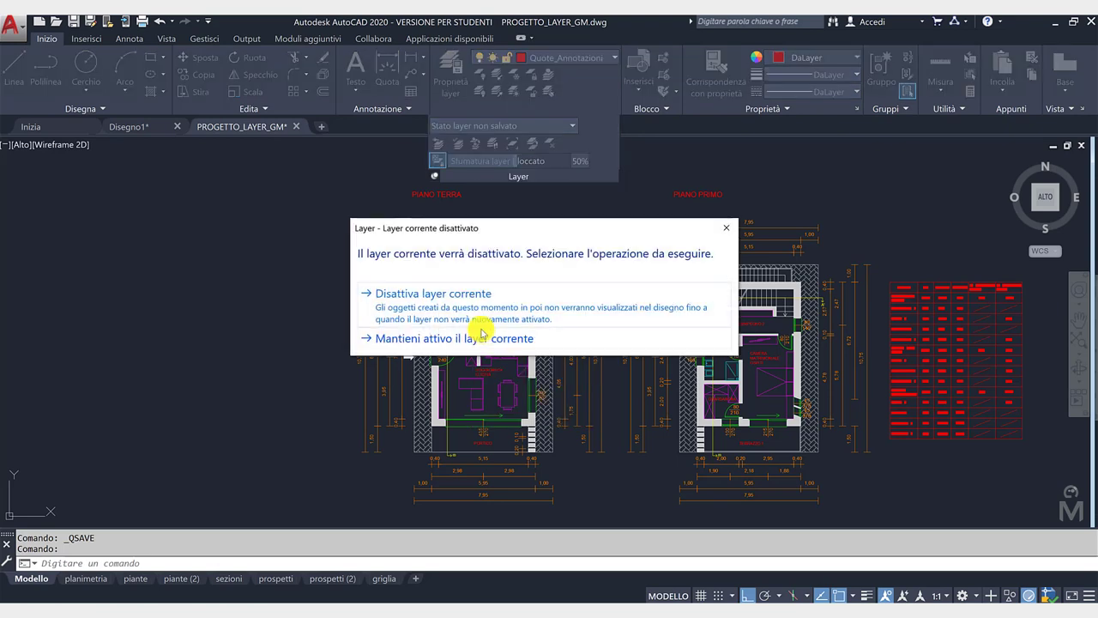
{"action": "left_click", "coordinate": [482, 311]}
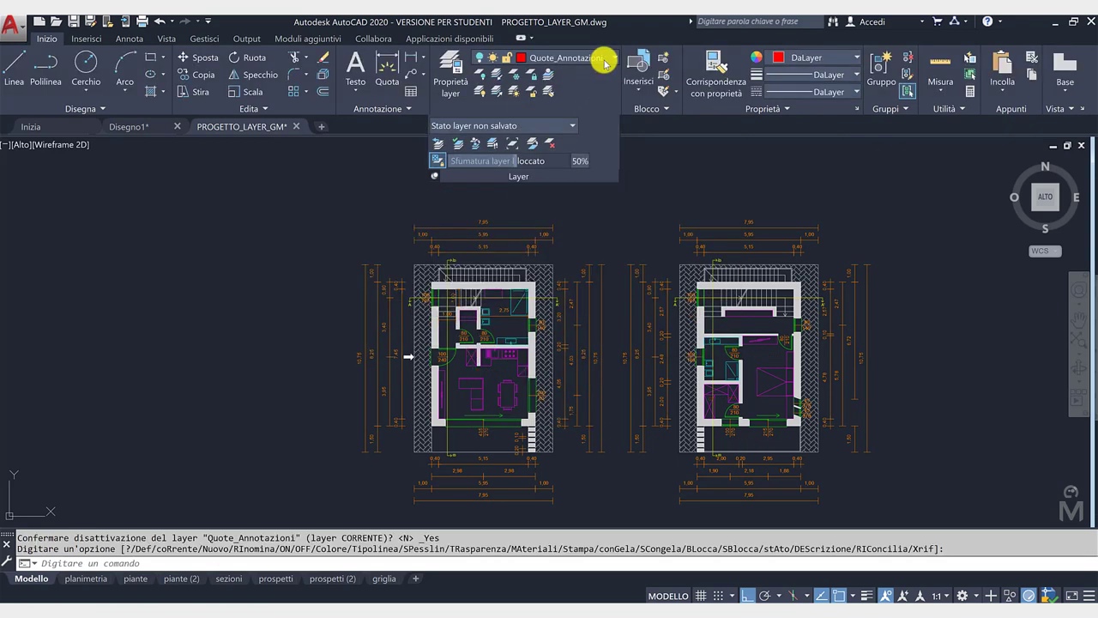
{"action": "left_click", "coordinate": [605, 59]}
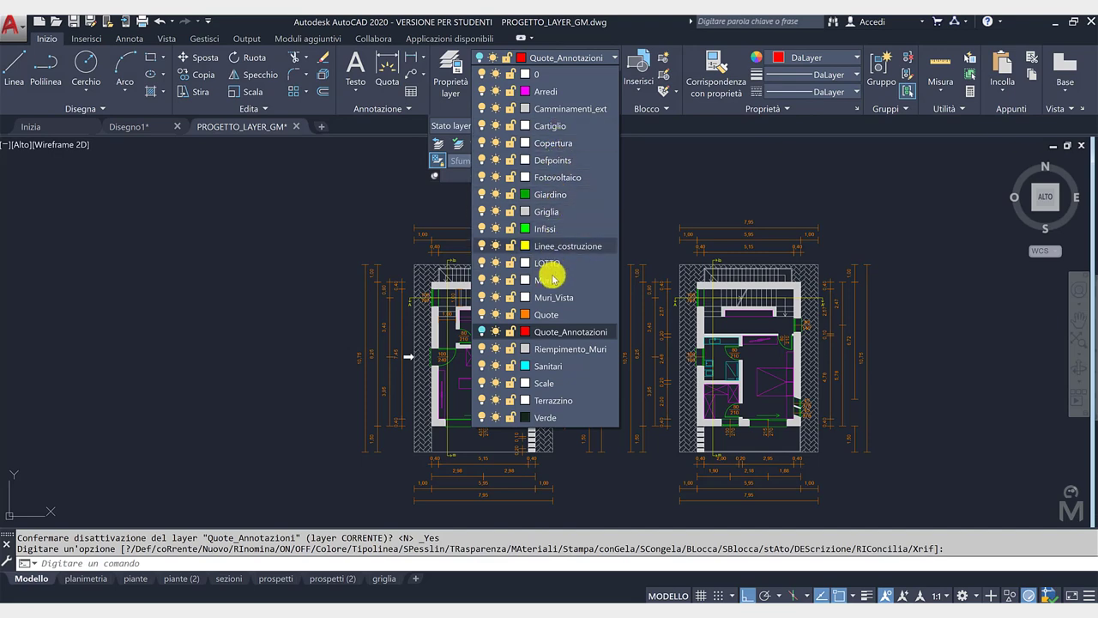
{"action": "left_click", "coordinate": [553, 280]}
Turn Quote_Annotazioni back on, freeze and thaw it, then lock it.
{"action": "left_click", "coordinate": [590, 61]}
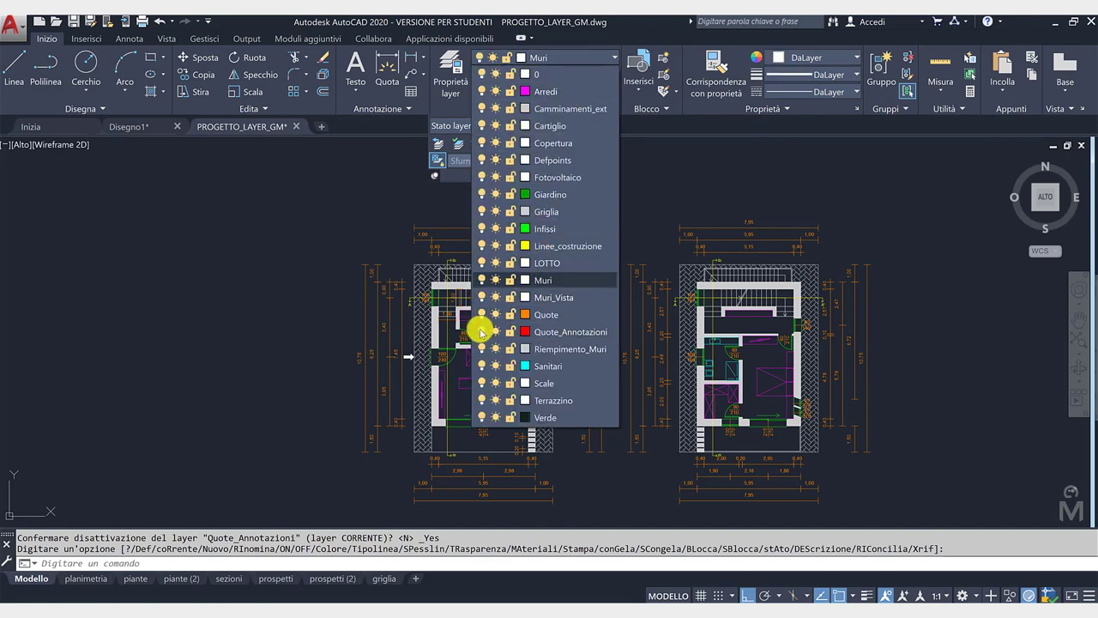
{"action": "left_click", "coordinate": [481, 331]}
{"action": "left_click", "coordinate": [481, 331]}
{"action": "left_click", "coordinate": [488, 333]}
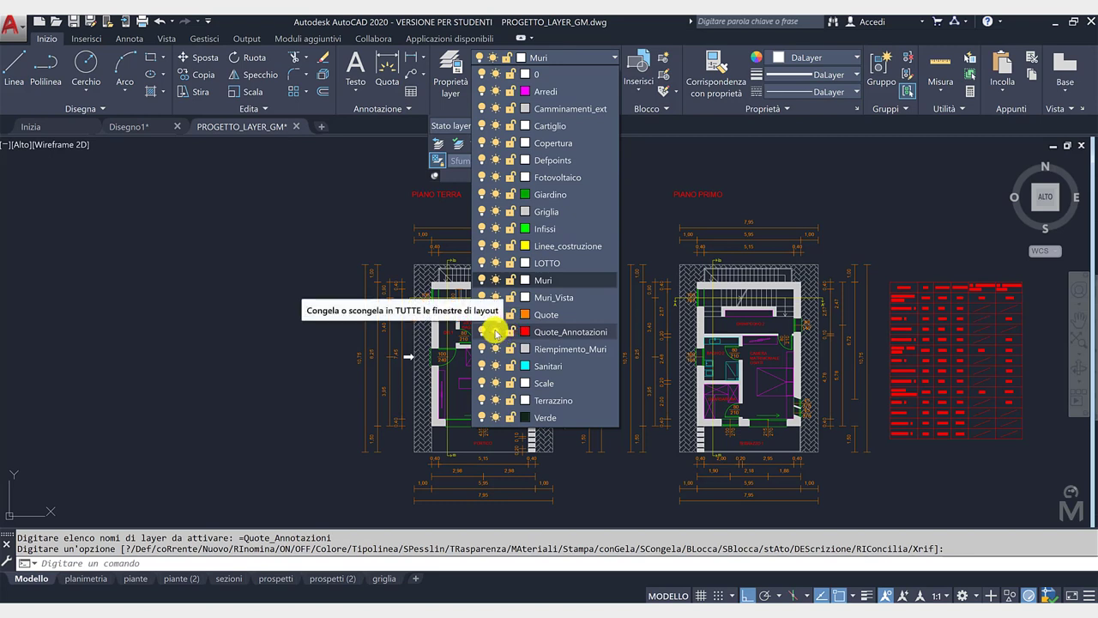
{"action": "left_click", "coordinate": [495, 333]}
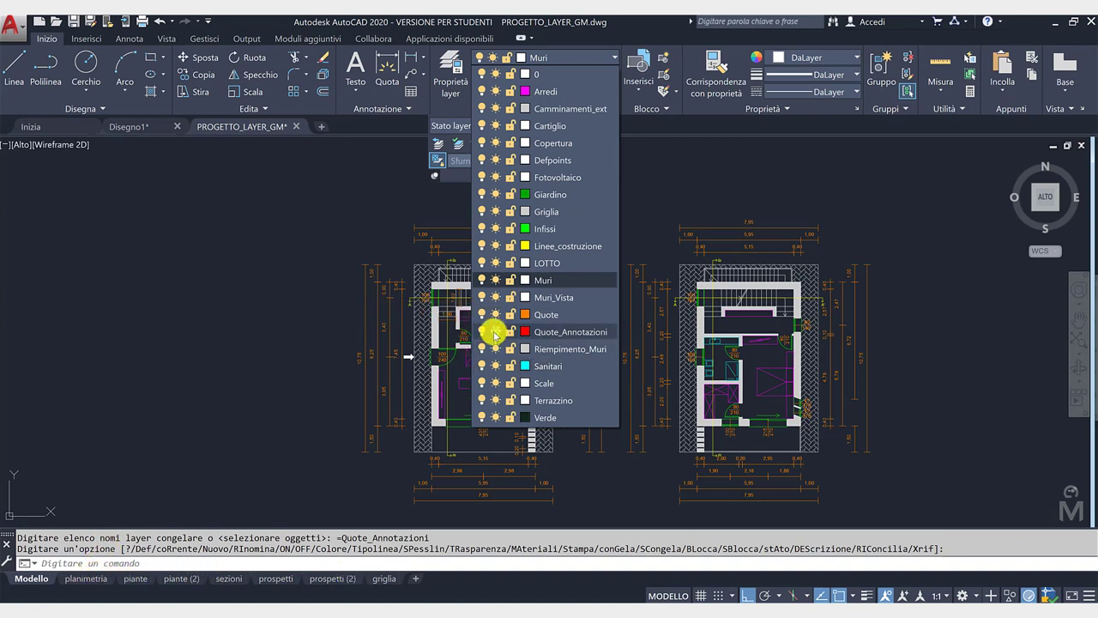
{"action": "left_click", "coordinate": [495, 333]}
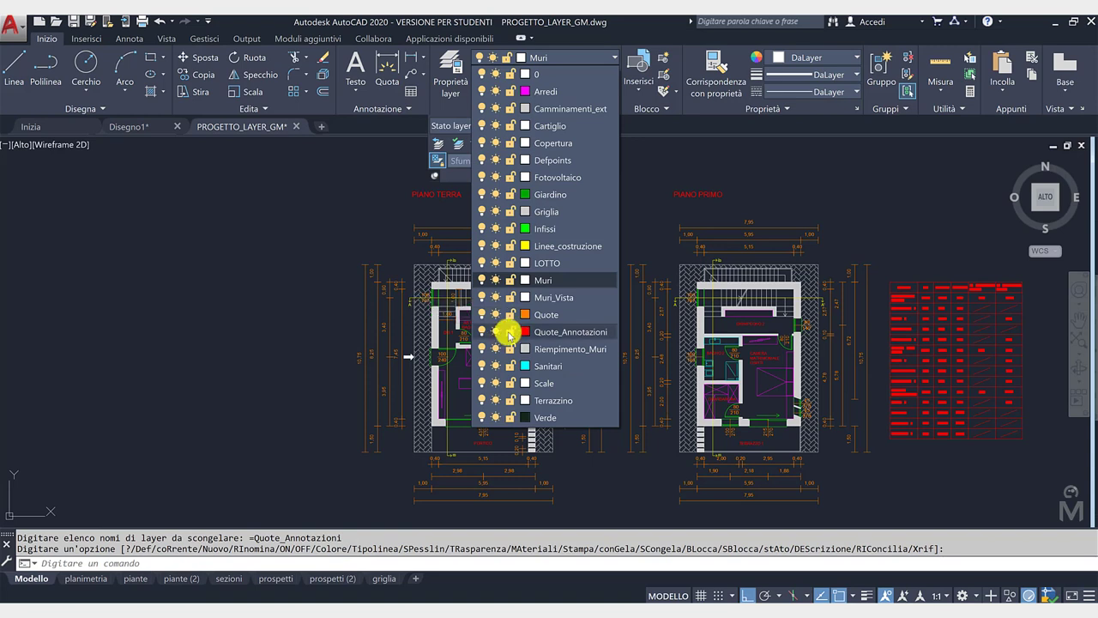
{"action": "left_click", "coordinate": [509, 333]}
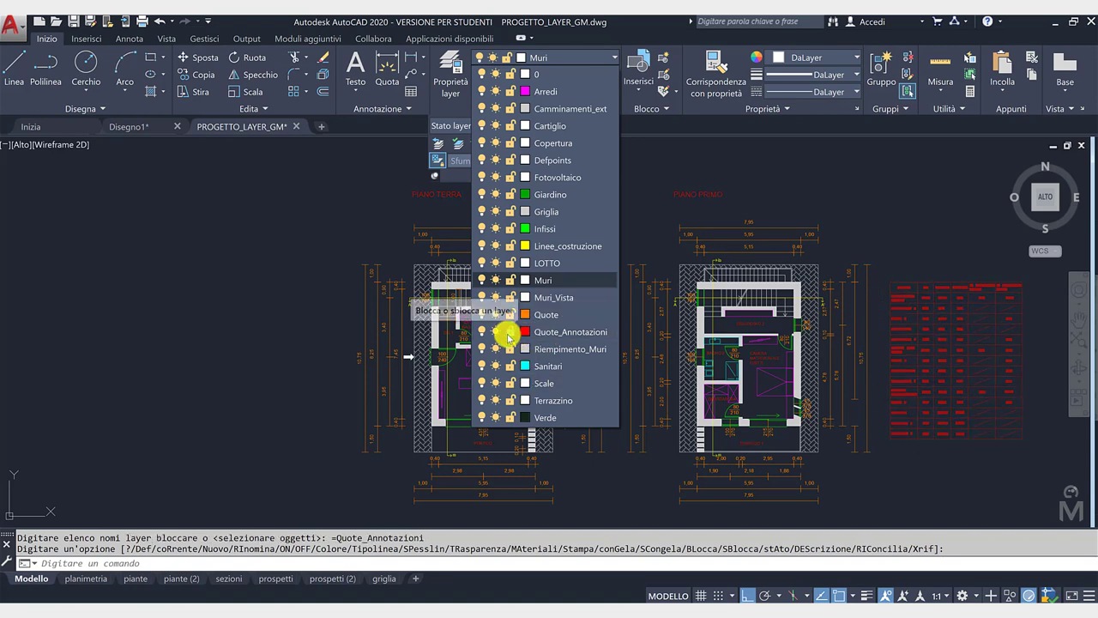
{"action": "left_click", "coordinate": [350, 234]}
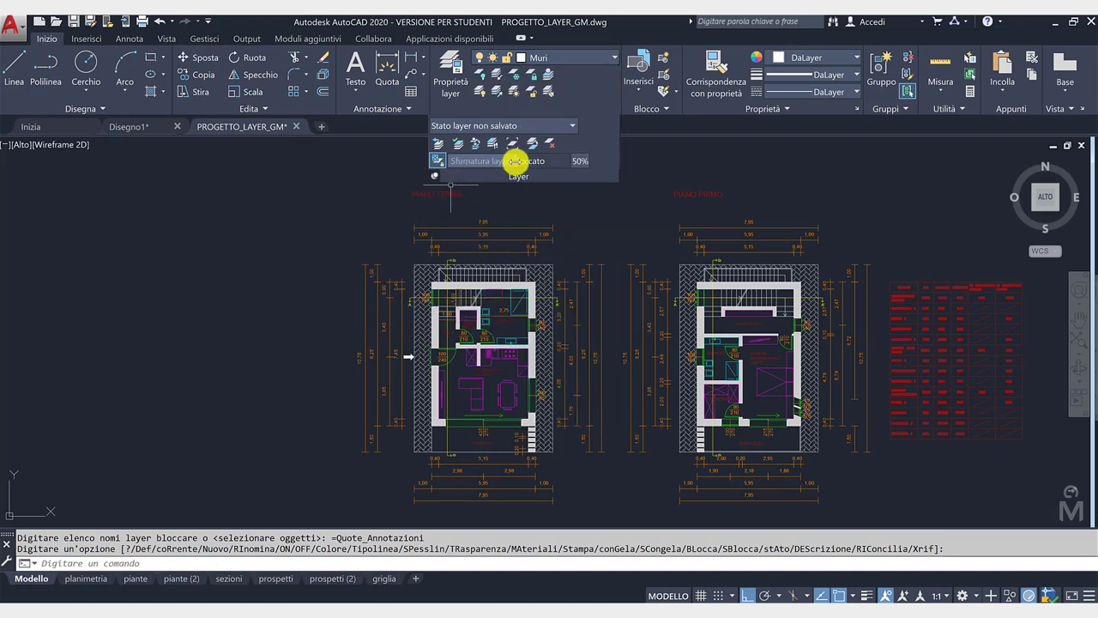
Set Locked Layer Fading from 50% to 46% with the slider.
{"action": "left_click_drag", "start_coordinate": [556, 161], "coordinate": [582, 165]}
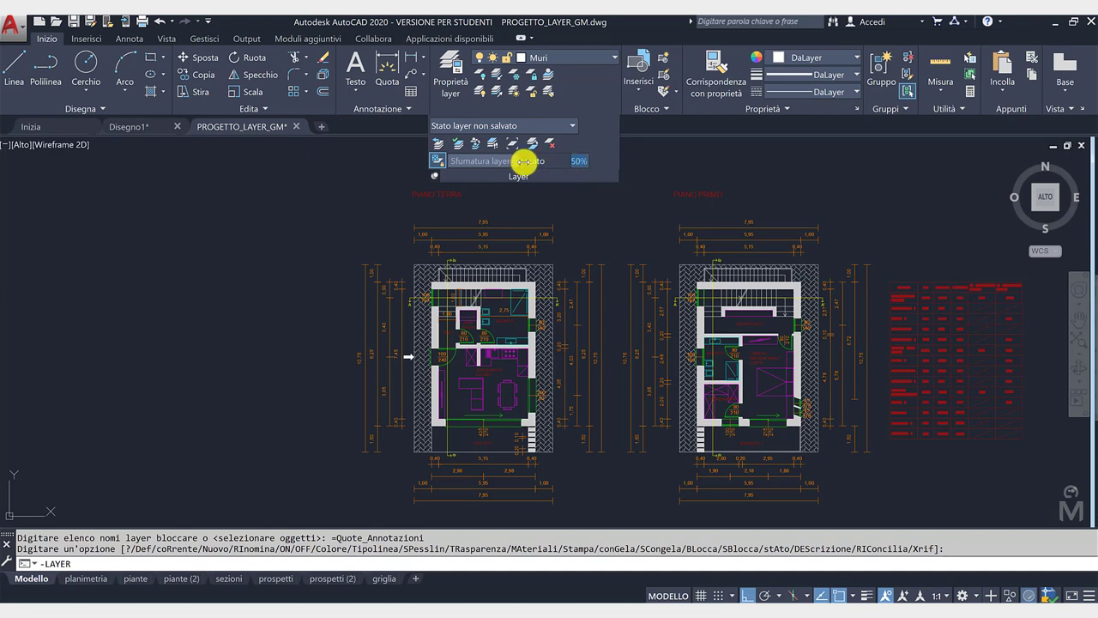
{"action": "mouse_move", "coordinate": [543, 161]}
{"action": "left_mouse_down"}
{"action": "mouse_move", "coordinate": [596, 159]}
{"action": "mouse_move", "coordinate": [553, 161]}
{"action": "left_mouse_up"}
{"action": "type", "text": "55"}
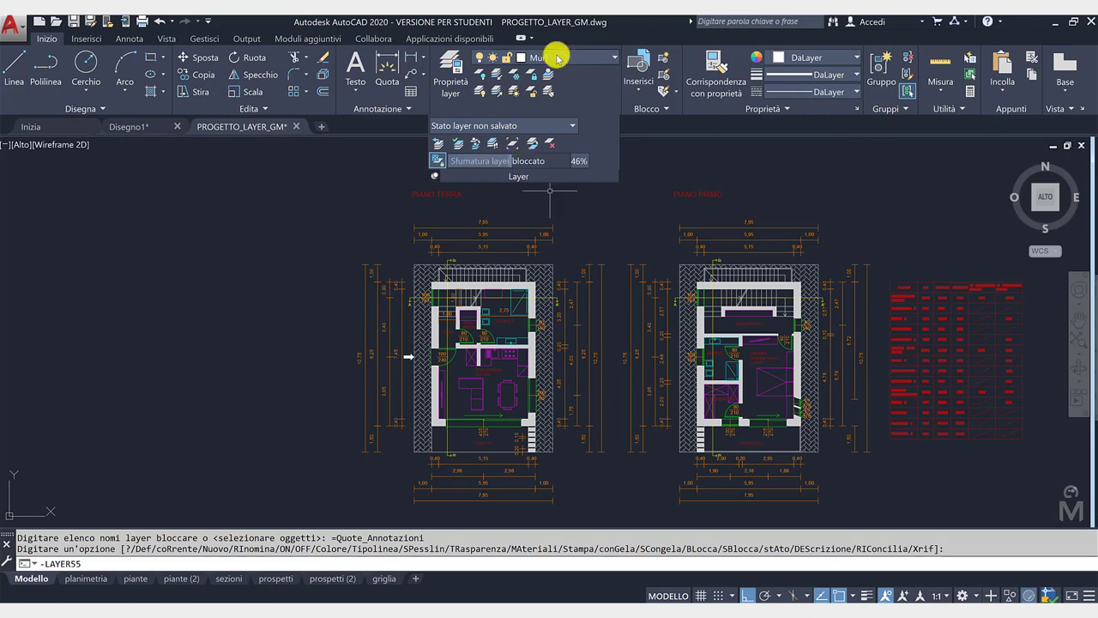
Zoom to the room table and try erasing it on the locked Quote_Annotazioni layer.
{"action": "left_click", "coordinate": [557, 58]}
{"action": "left_click", "coordinate": [511, 332]}
{"action": "left_click", "coordinate": [510, 332]}
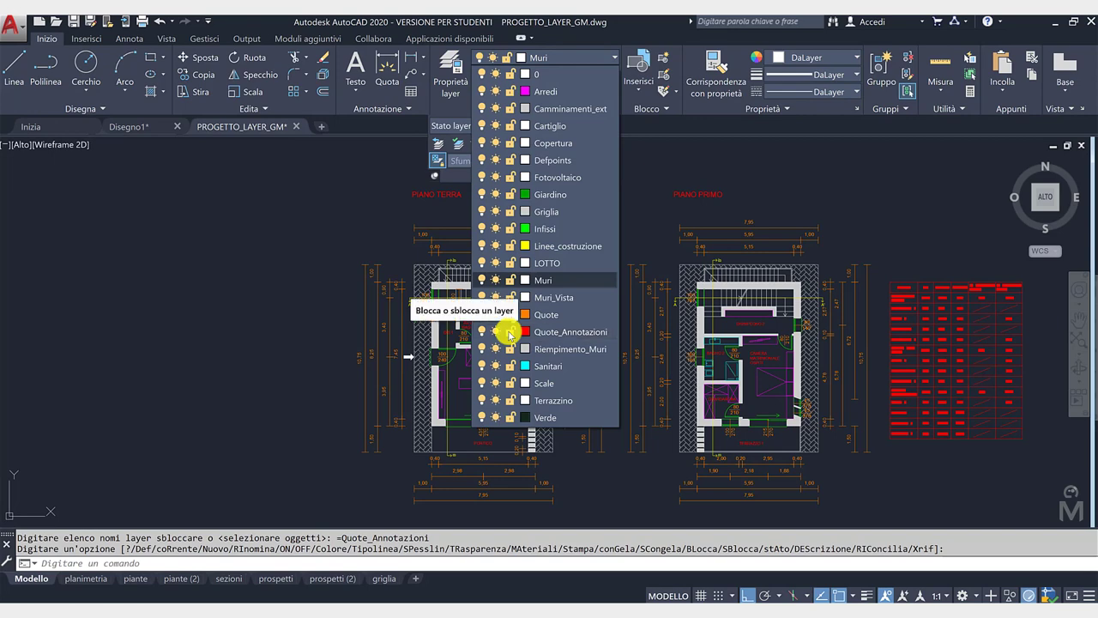
{"action": "middle_click_drag", "start_coordinate": [883, 277], "coordinate": [840, 268]}
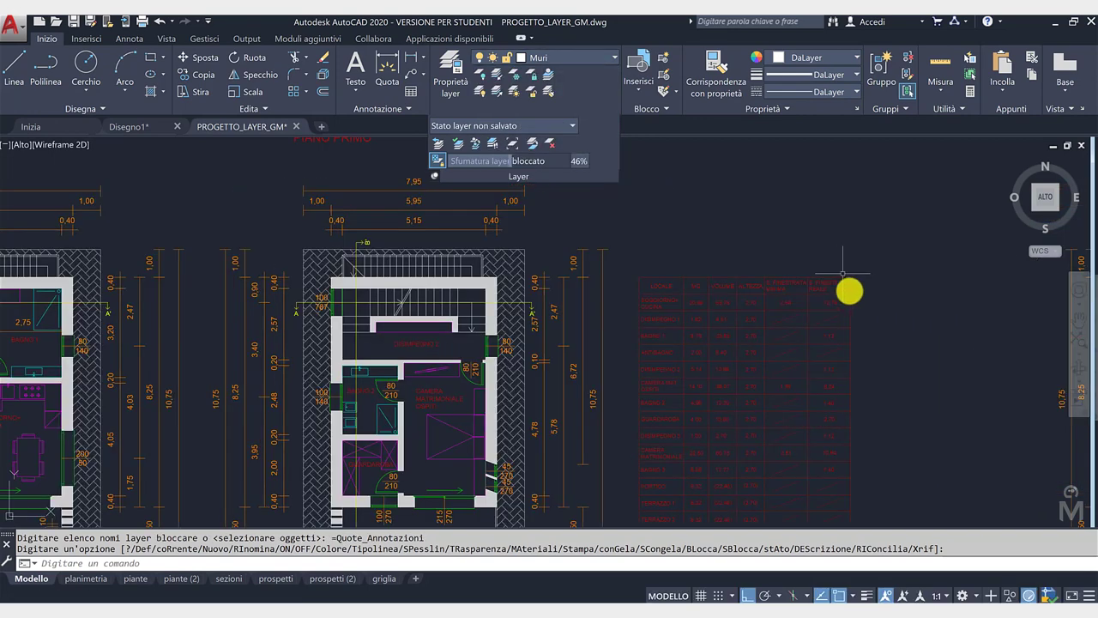
{"action": "scroll", "coordinate": [858, 300], "scroll_direction": "up", "scroll_amount": 3}
{"action": "scroll", "coordinate": [892, 313], "scroll_direction": "up", "scroll_amount": 2}
{"action": "left_click", "coordinate": [930, 328]}
{"action": "left_click", "coordinate": [892, 277]}
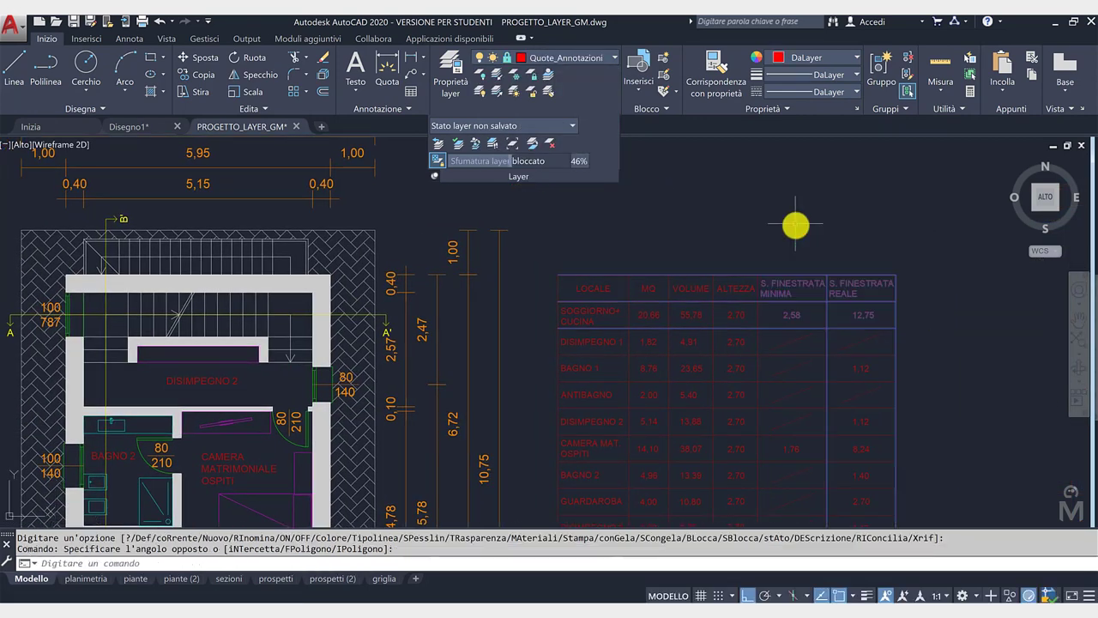
{"action": "key", "text": "Delete"}
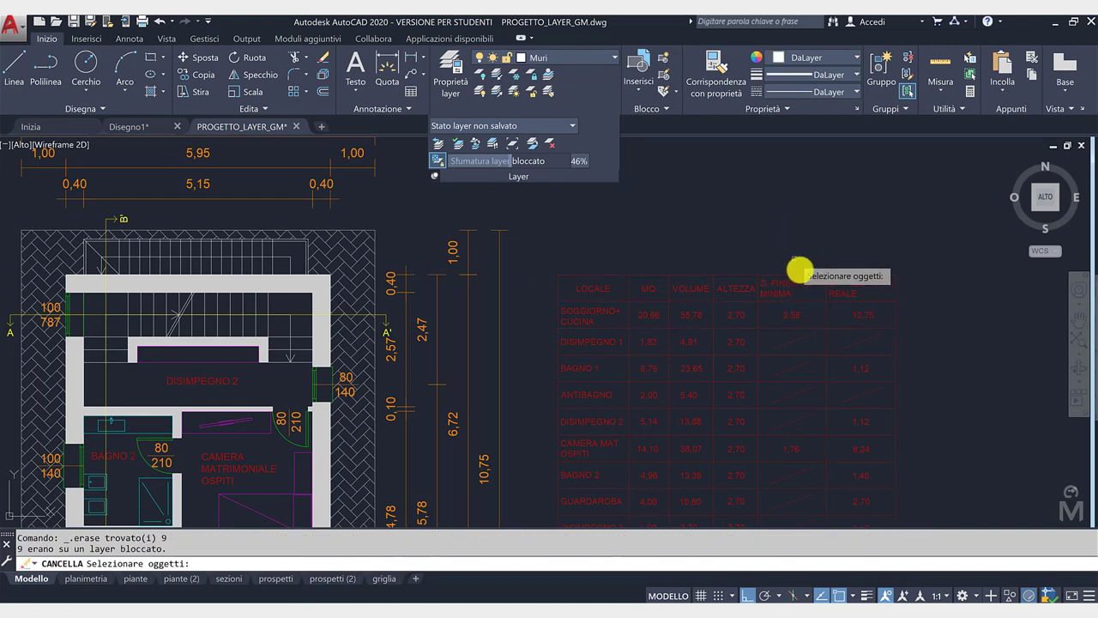
{"action": "left_click", "coordinate": [798, 272]}
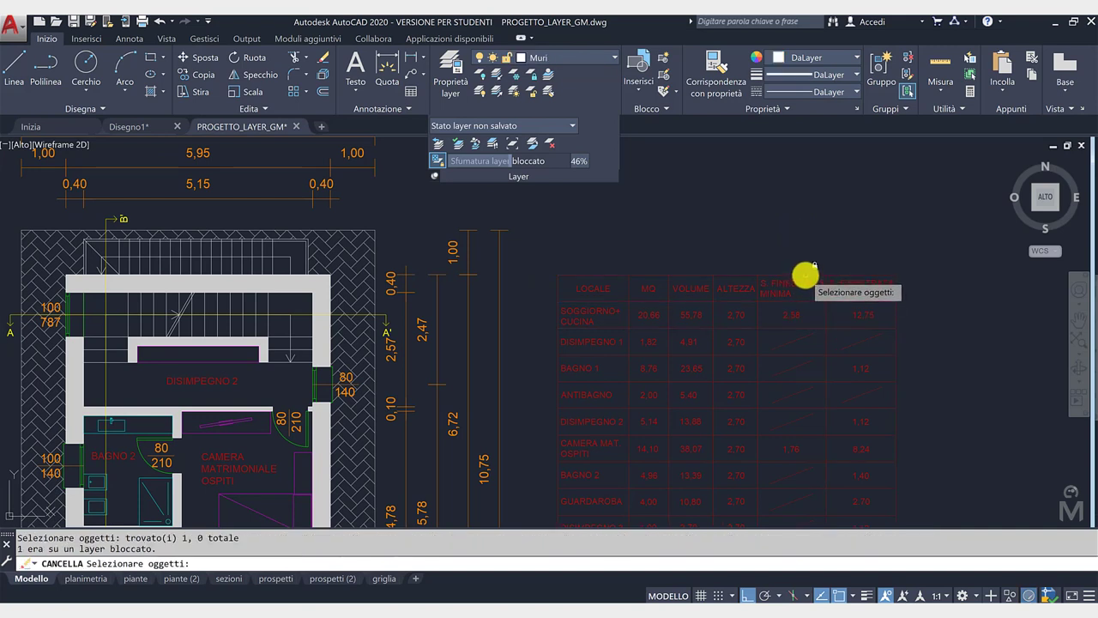
Bring both floor plans and the table into view, then unlock Quote_Annotazioni.
{"action": "left_click", "coordinate": [13, 69]}
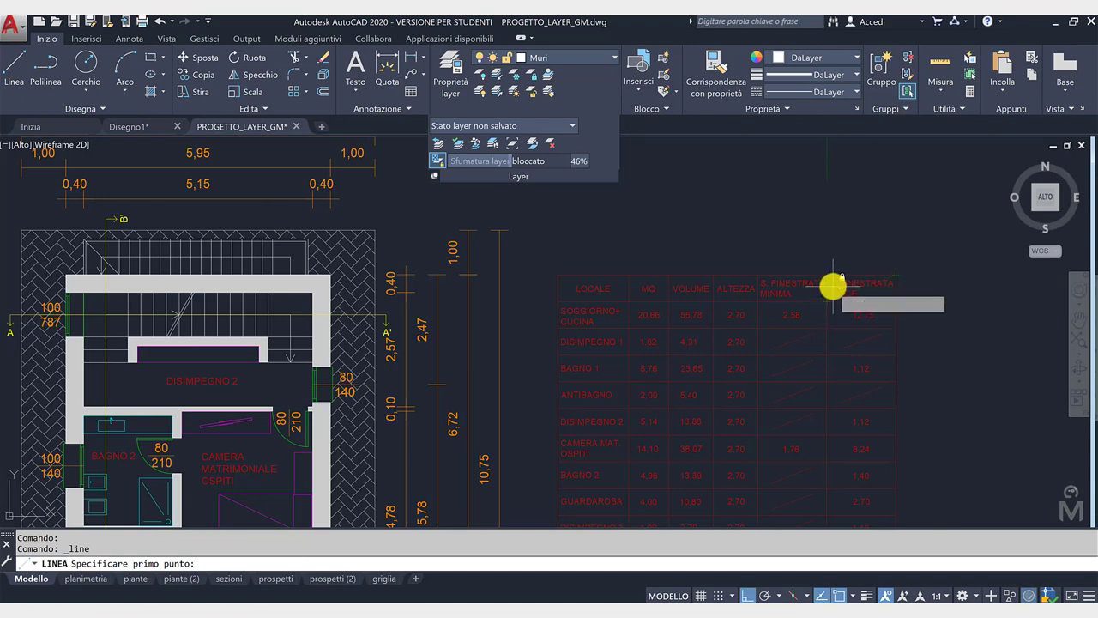
{"action": "key", "text": "Escape"}
{"action": "scroll", "coordinate": [767, 287], "scroll_direction": "down", "scroll_amount": 5}
{"action": "middle_click_drag", "start_coordinate": [689, 297], "coordinate": [950, 295]}
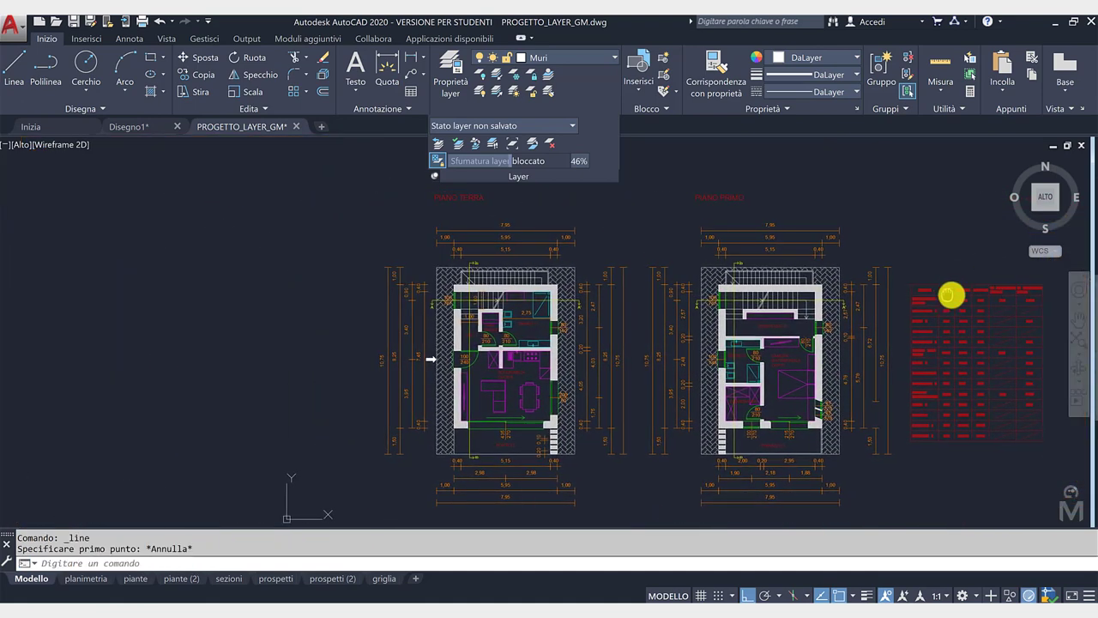
{"action": "key", "text": "Escape"}
{"action": "left_click", "coordinate": [571, 57]}
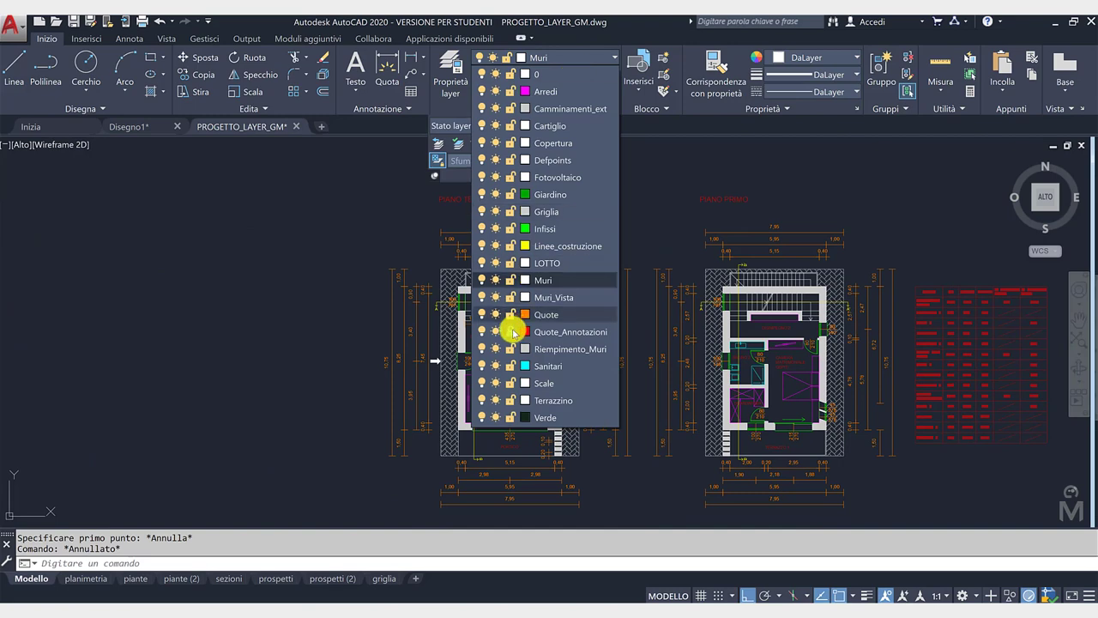
{"action": "left_click", "coordinate": [513, 331]}
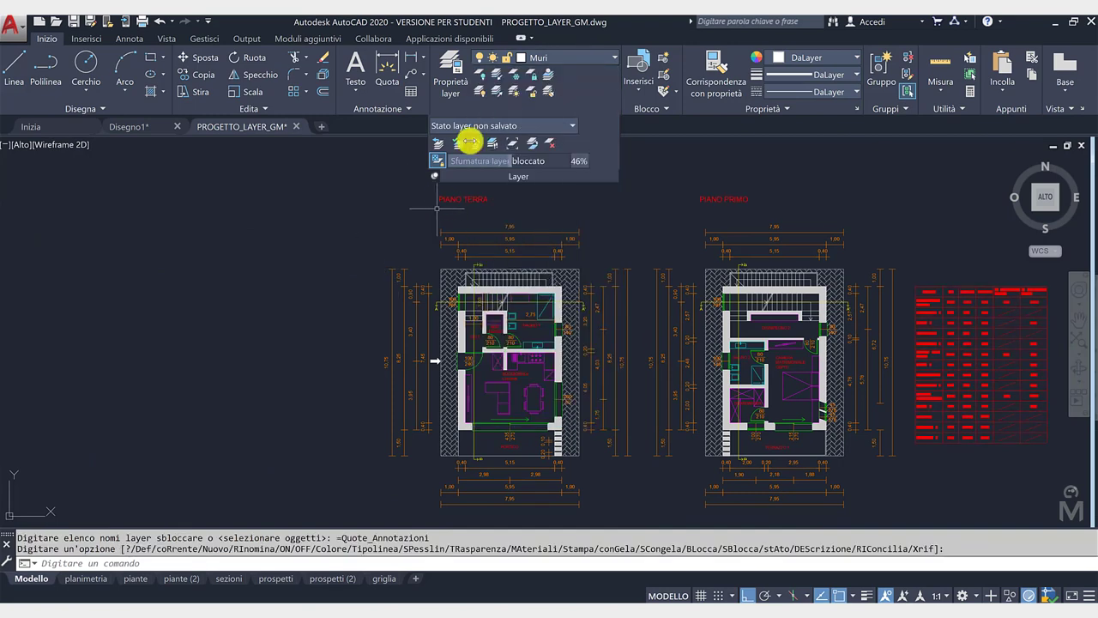
Turn off Quote and Quote_Annotazioni by picking a dimension and the table, then turn all layers on.
{"action": "left_click", "coordinate": [479, 75]}
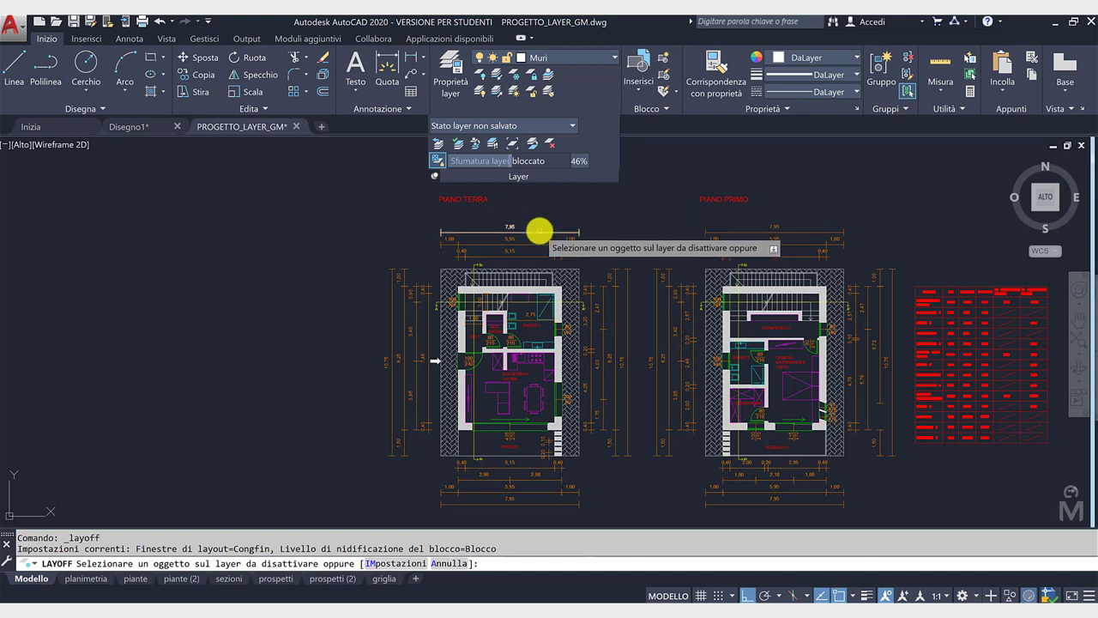
{"action": "left_click", "coordinate": [539, 230]}
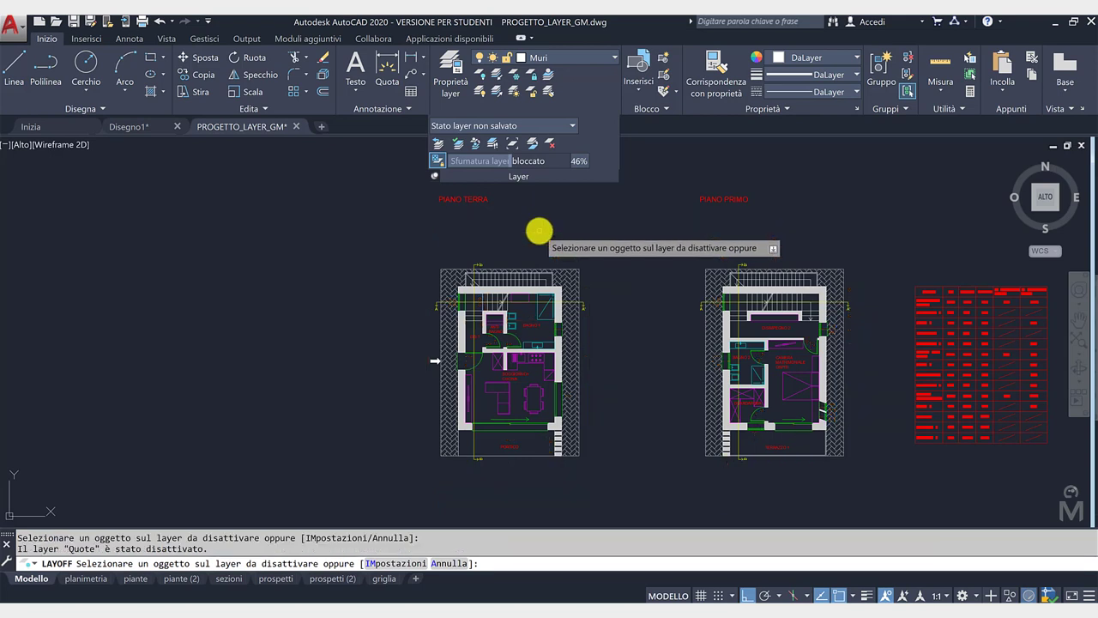
{"action": "left_click", "coordinate": [917, 284]}
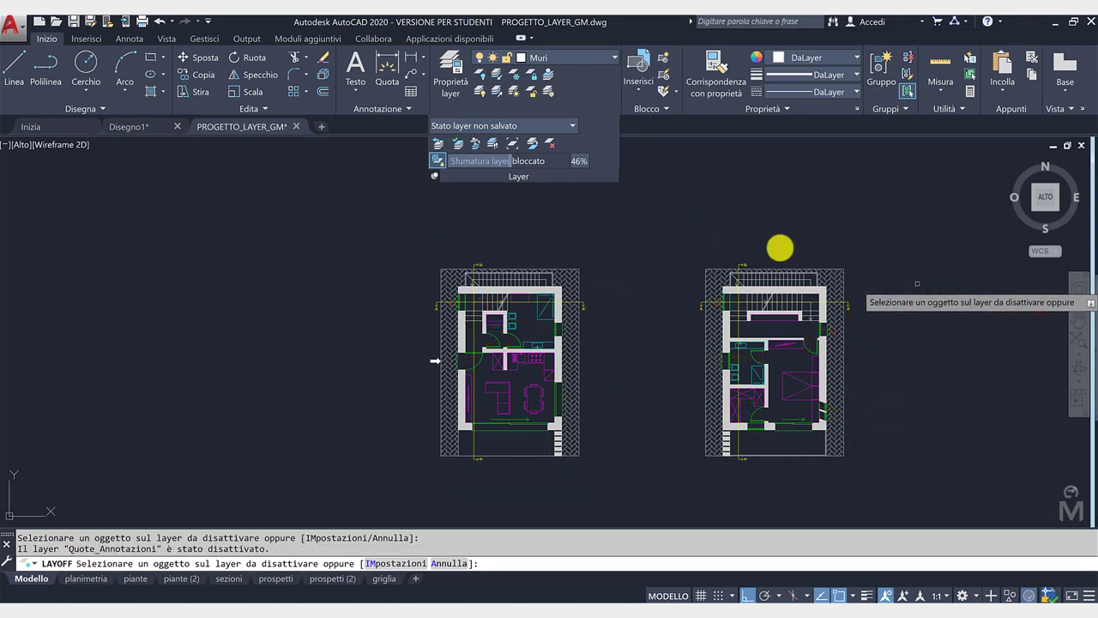
{"action": "key", "text": "Escape"}
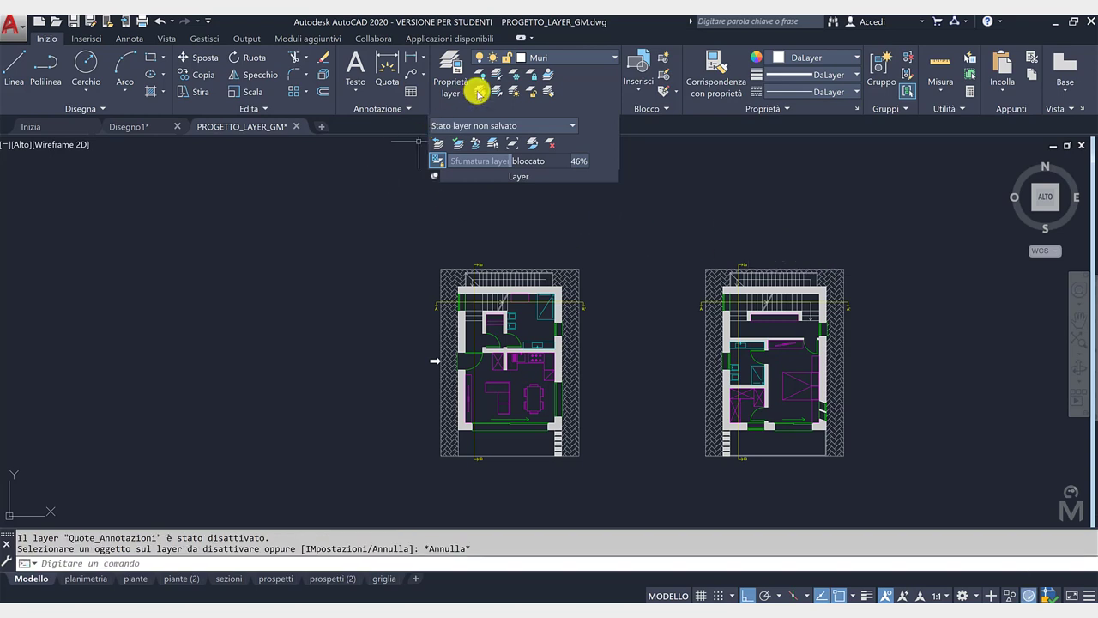
{"action": "left_click", "coordinate": [479, 92]}
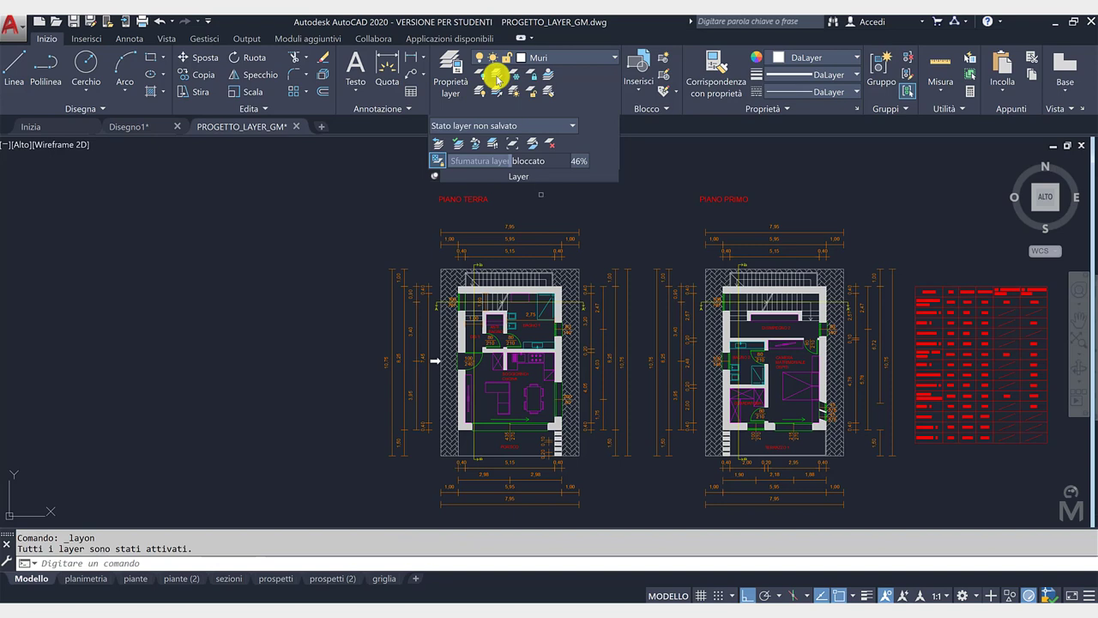
Isolate the Quote and Quote_Annotazioni layers, then unisolate to restore all layers.
{"action": "left_click", "coordinate": [496, 77]}
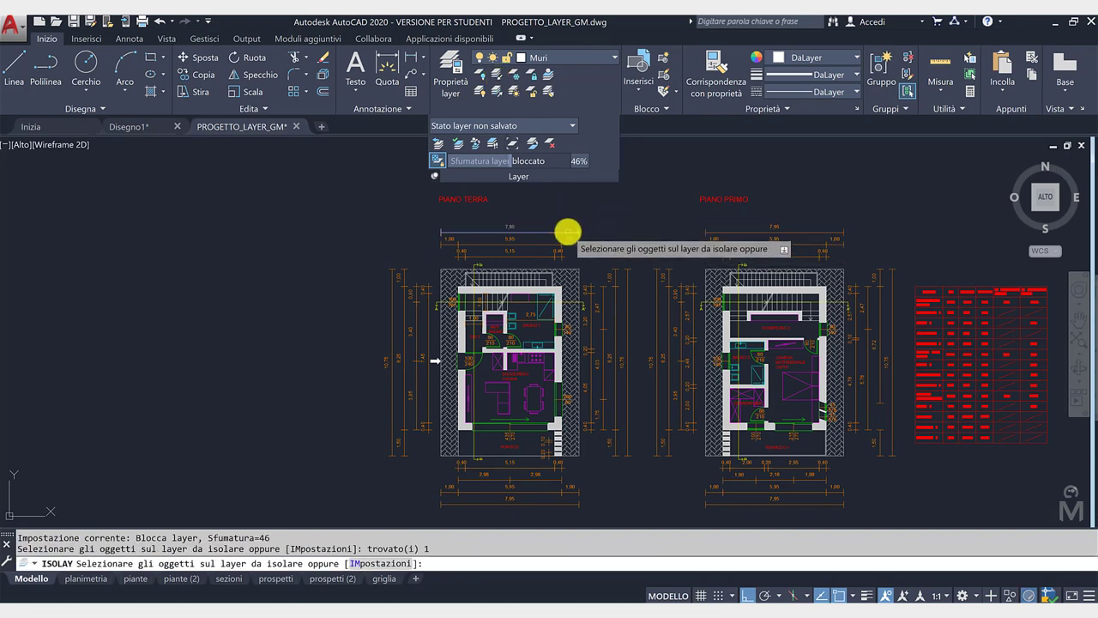
{"action": "left_click", "coordinate": [927, 288]}
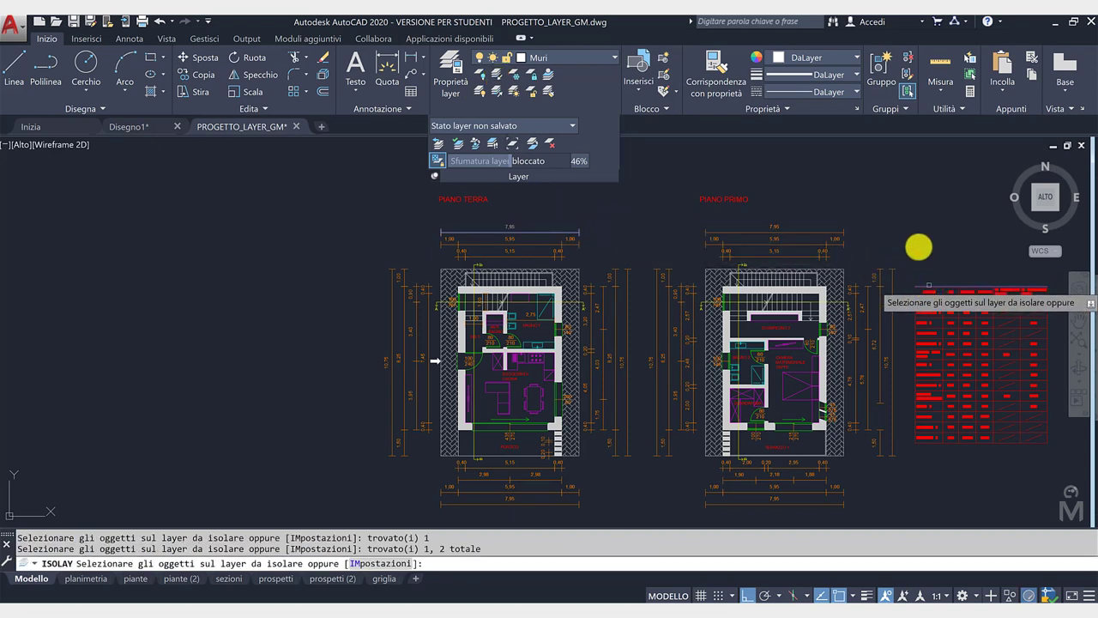
{"action": "key", "text": "Return"}
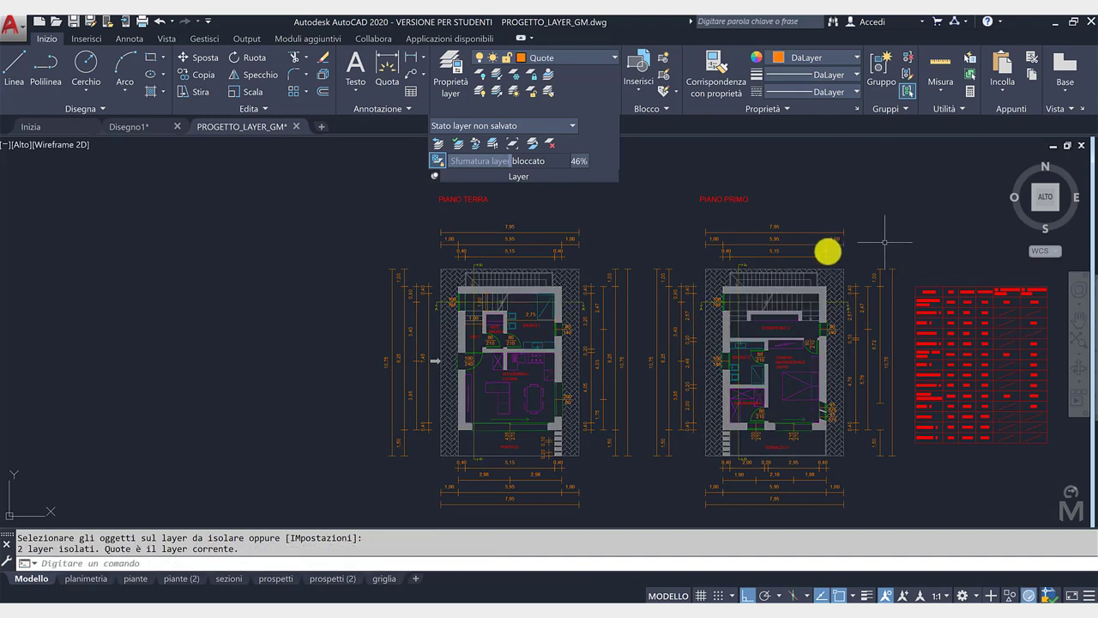
{"action": "left_click", "coordinate": [599, 57]}
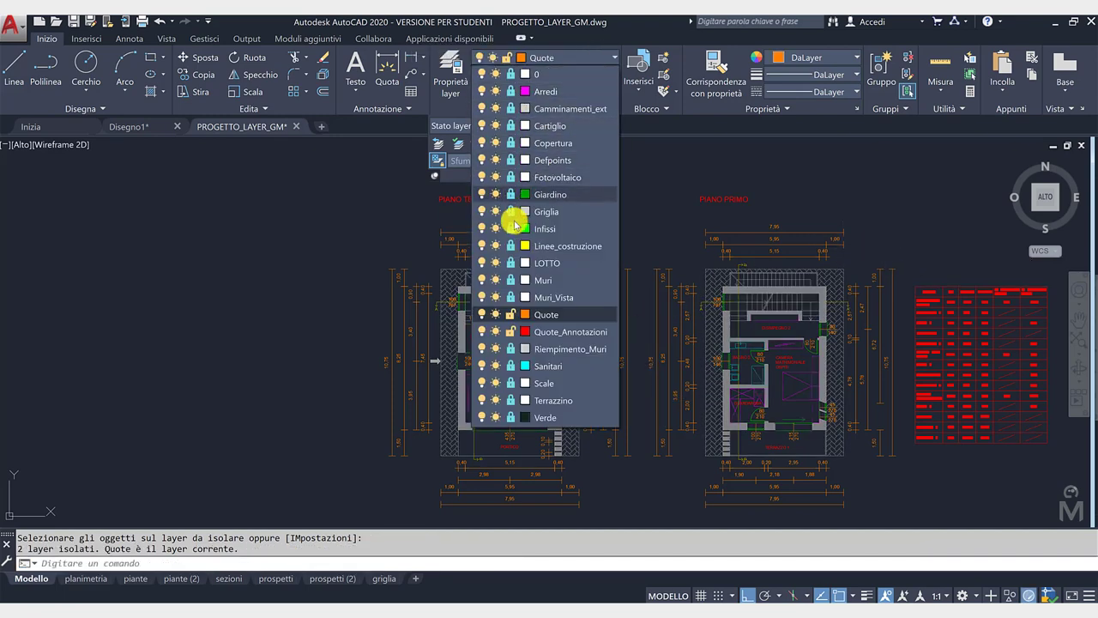
{"action": "left_click", "coordinate": [635, 336]}
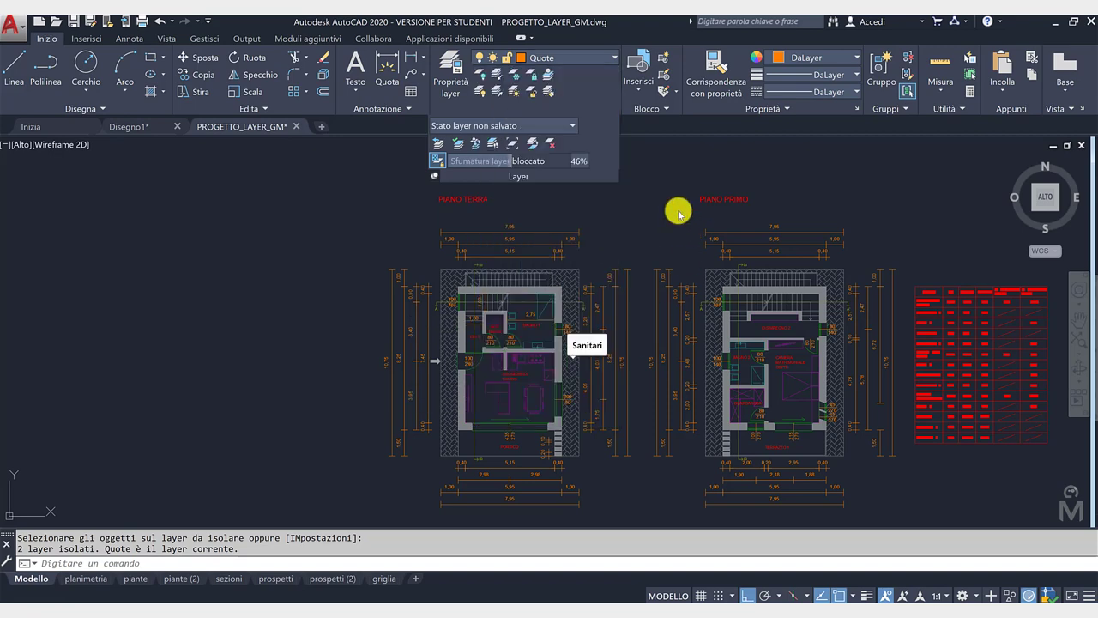
{"action": "left_click", "coordinate": [500, 94]}
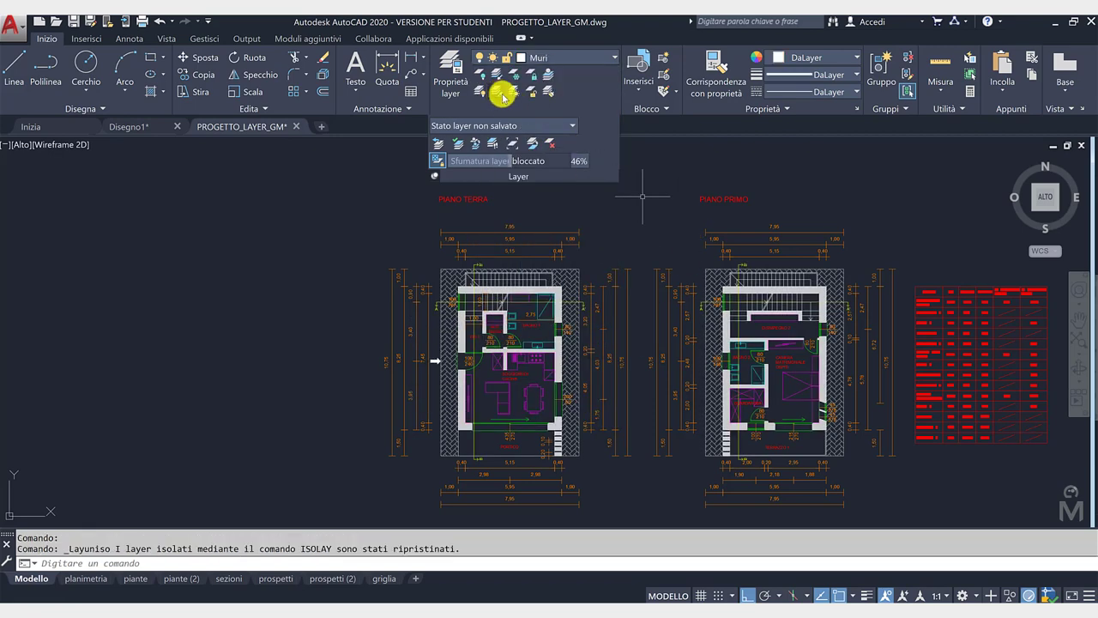
Freeze and thaw, then lock and unlock, the Quote layer by picking a dimension.
{"action": "left_click", "coordinate": [528, 83]}
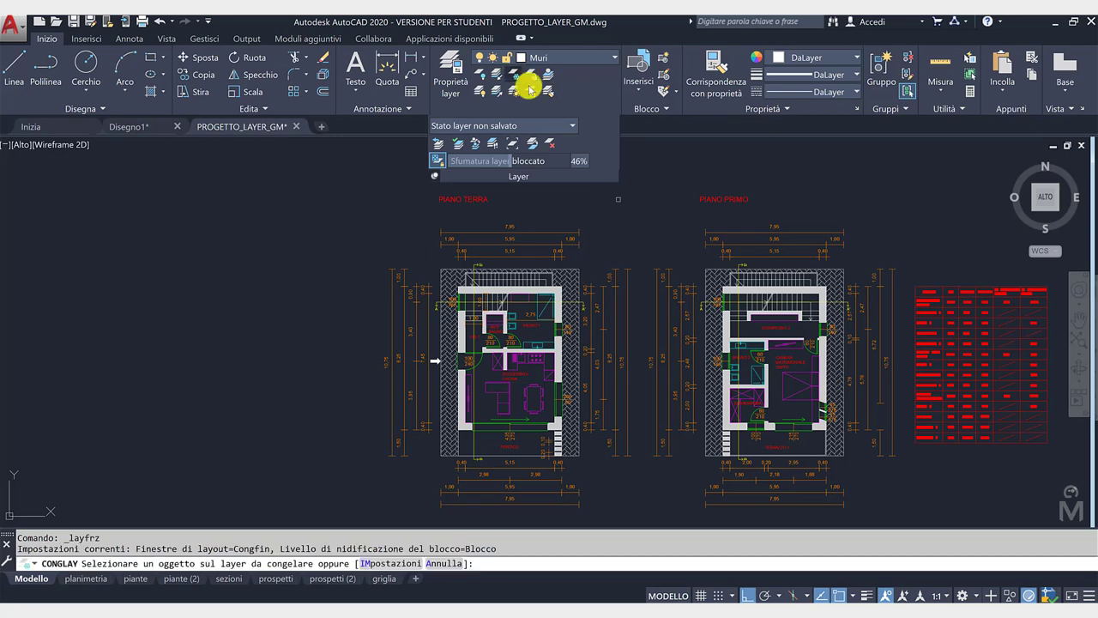
{"action": "left_click", "coordinate": [553, 233]}
{"action": "key", "text": "Escape"}
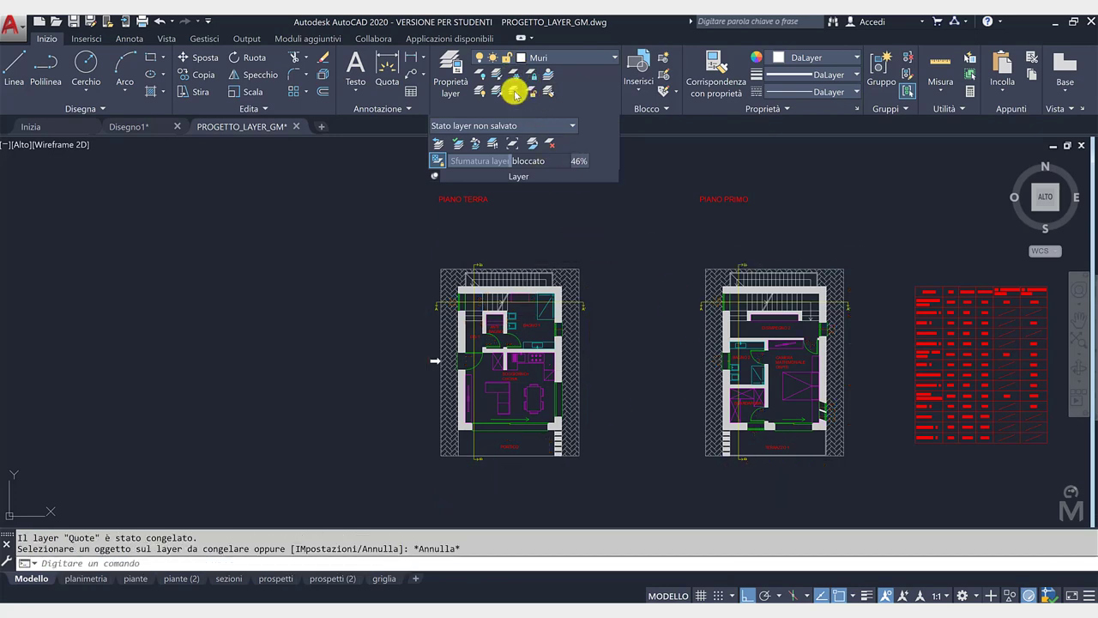
{"action": "left_click", "coordinate": [515, 94]}
{"action": "left_click", "coordinate": [526, 73]}
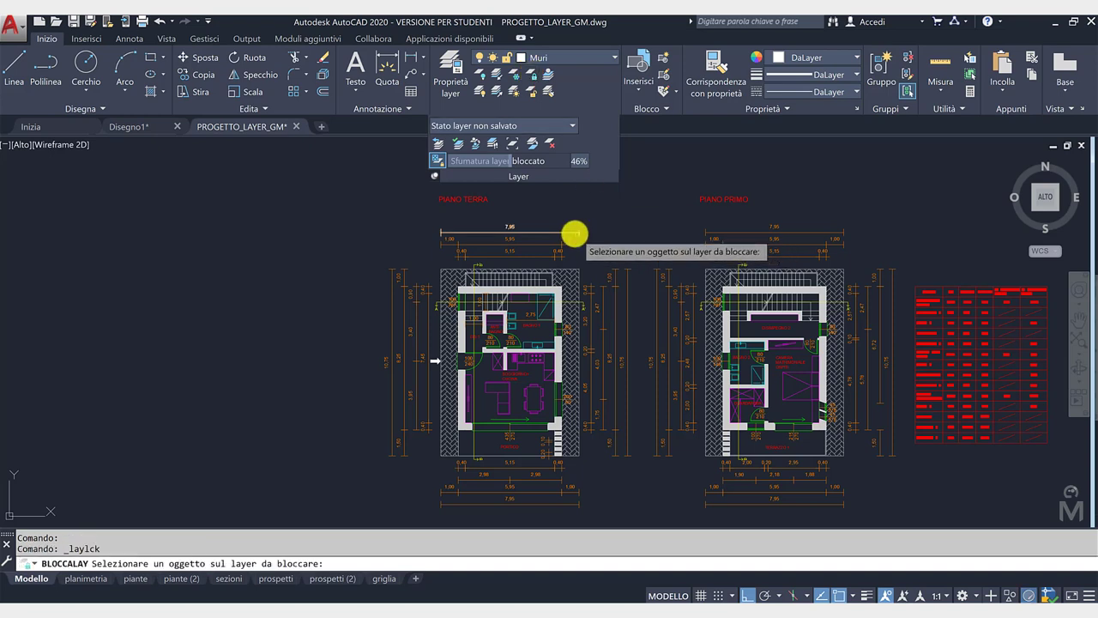
{"action": "left_click", "coordinate": [574, 232]}
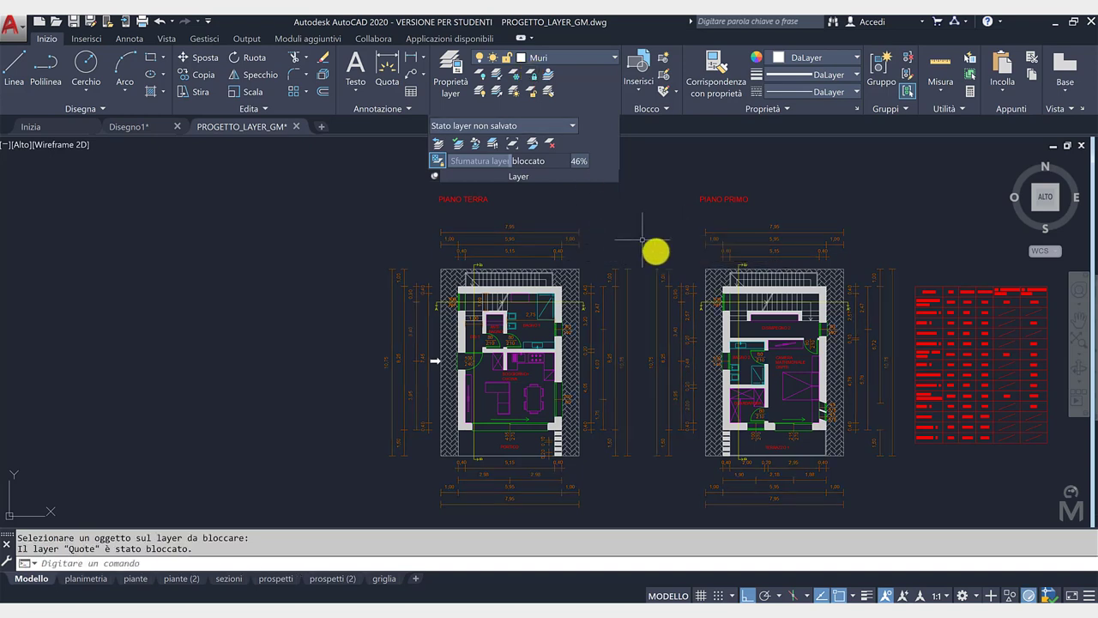
{"action": "left_click", "coordinate": [531, 91]}
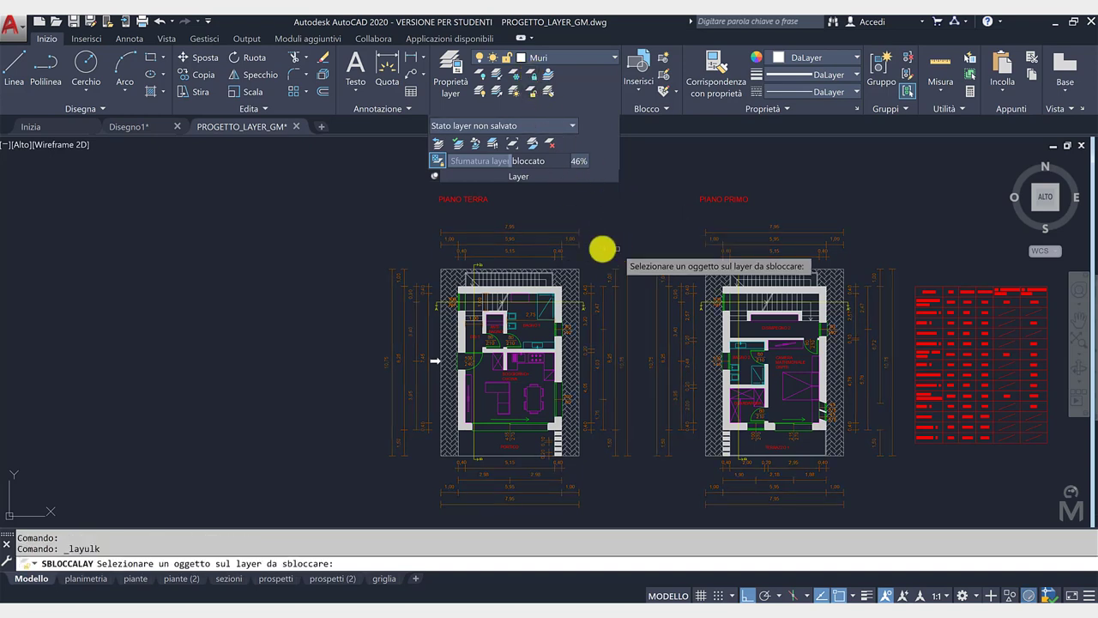
{"action": "left_click", "coordinate": [558, 232]}
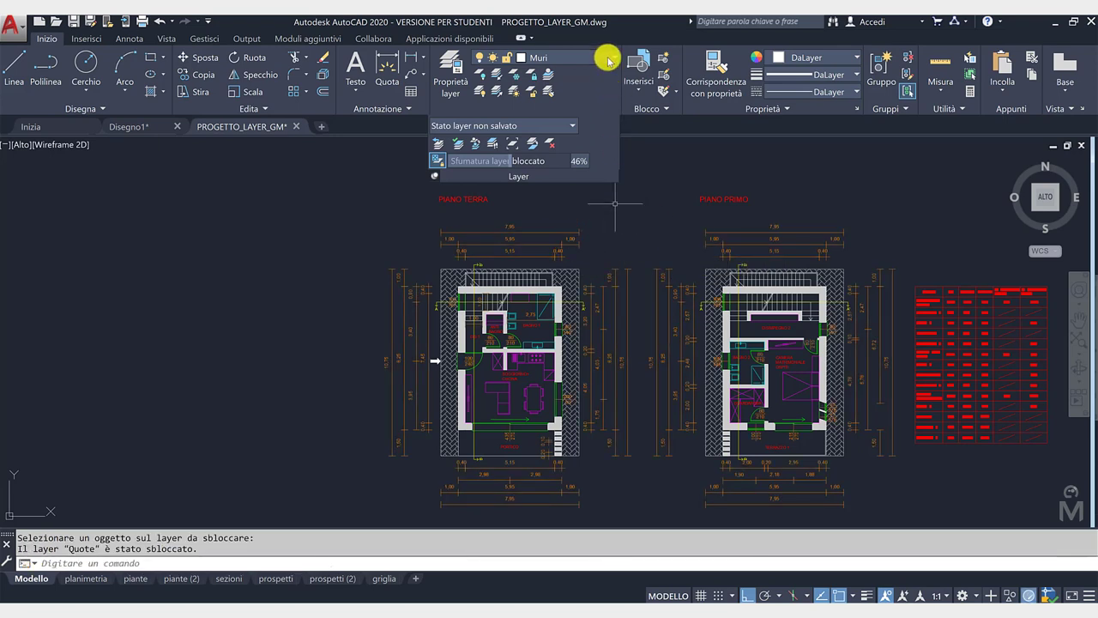
Make Quote current, then match three room-table objects and the PIANO PRIMO title to Quote.
{"action": "left_click", "coordinate": [549, 72]}
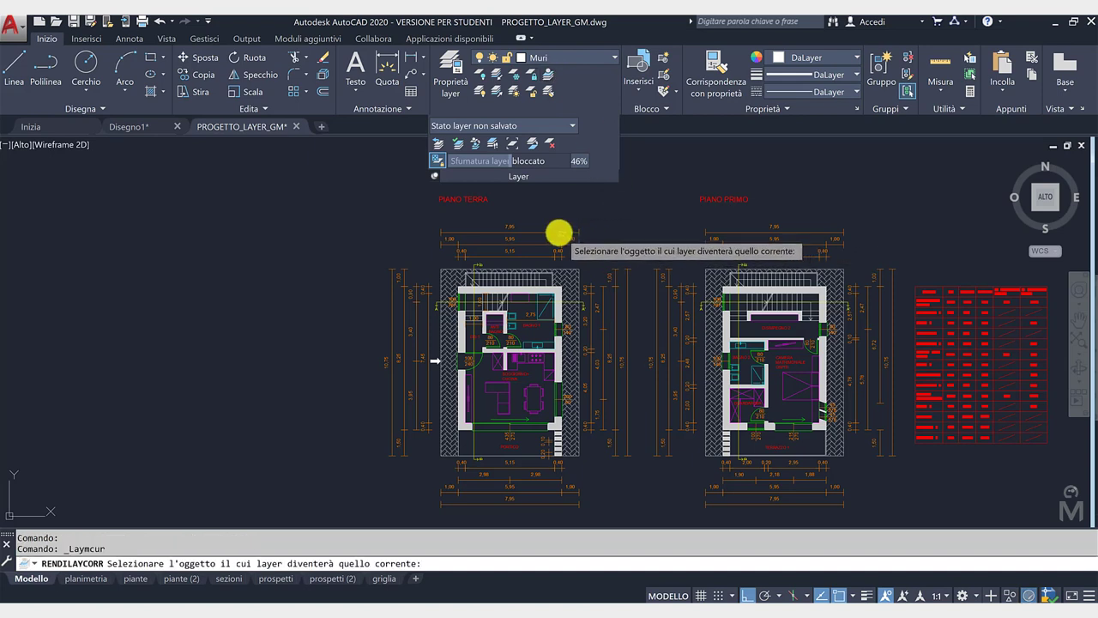
{"action": "left_click", "coordinate": [562, 232]}
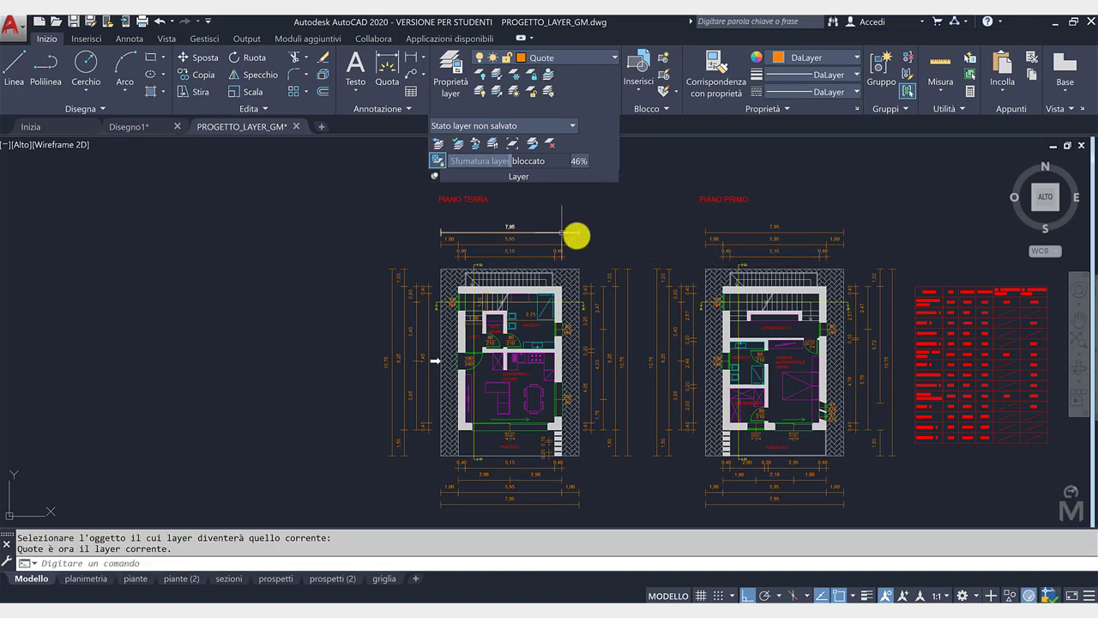
{"action": "left_click", "coordinate": [549, 91]}
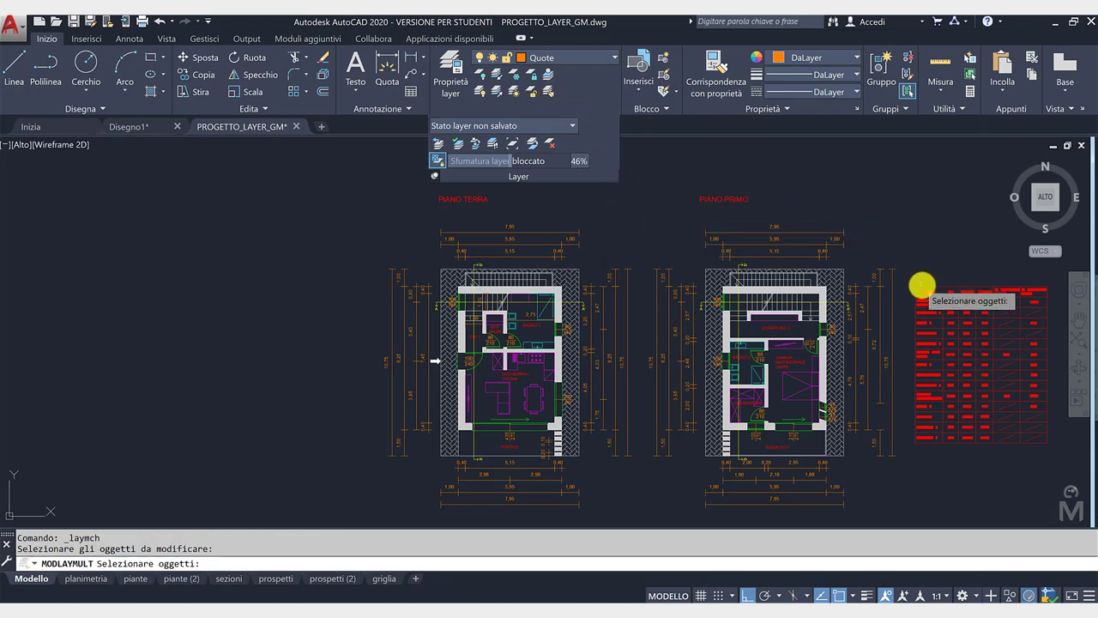
{"action": "left_click", "coordinate": [921, 286]}
{"action": "left_click", "coordinate": [915, 290]}
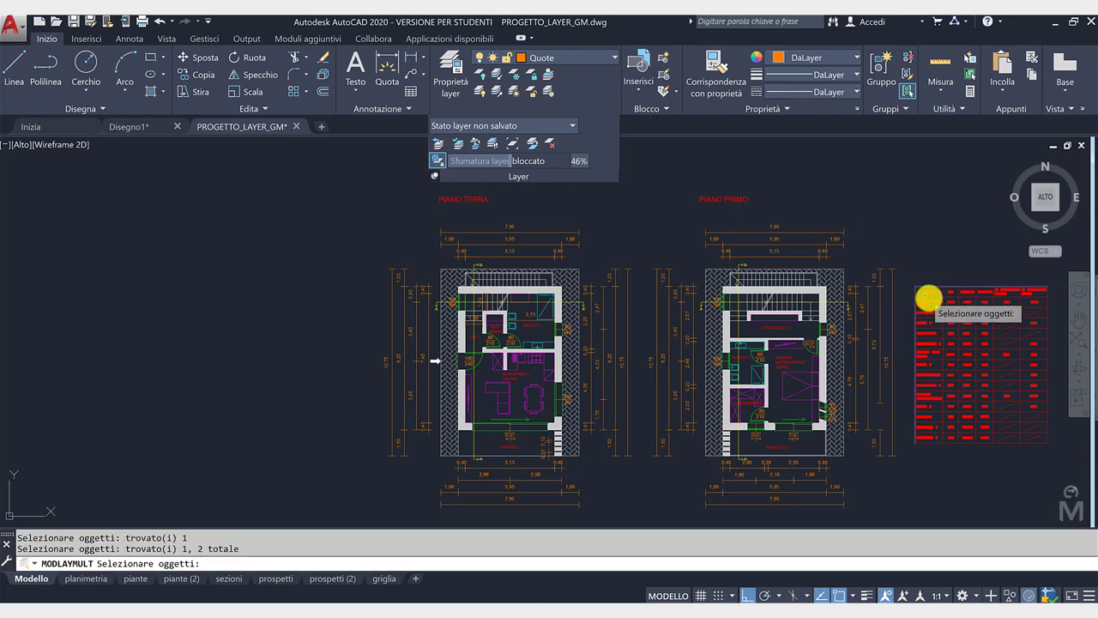
{"action": "left_click", "coordinate": [928, 297]}
{"action": "left_click", "coordinate": [742, 199]}
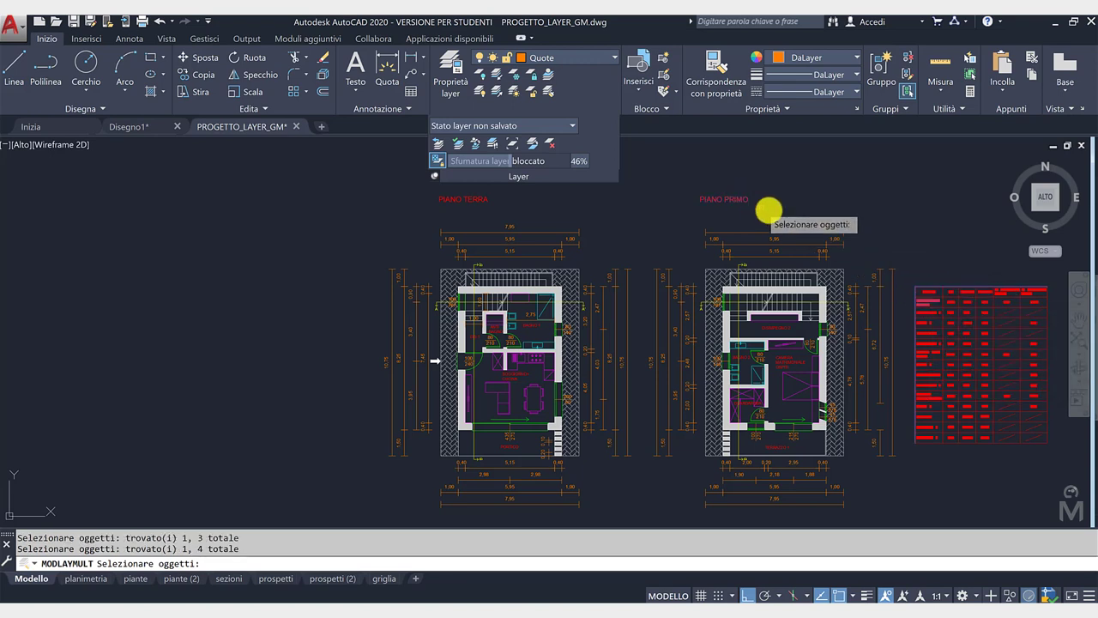
{"action": "key", "text": "Return"}
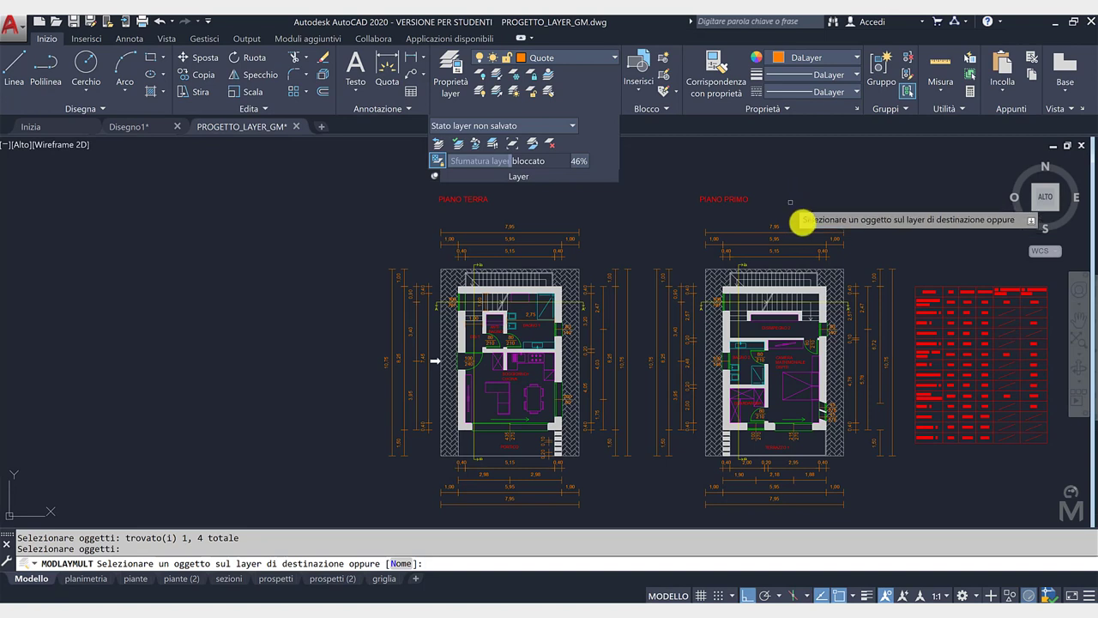
{"action": "left_click", "coordinate": [806, 231]}
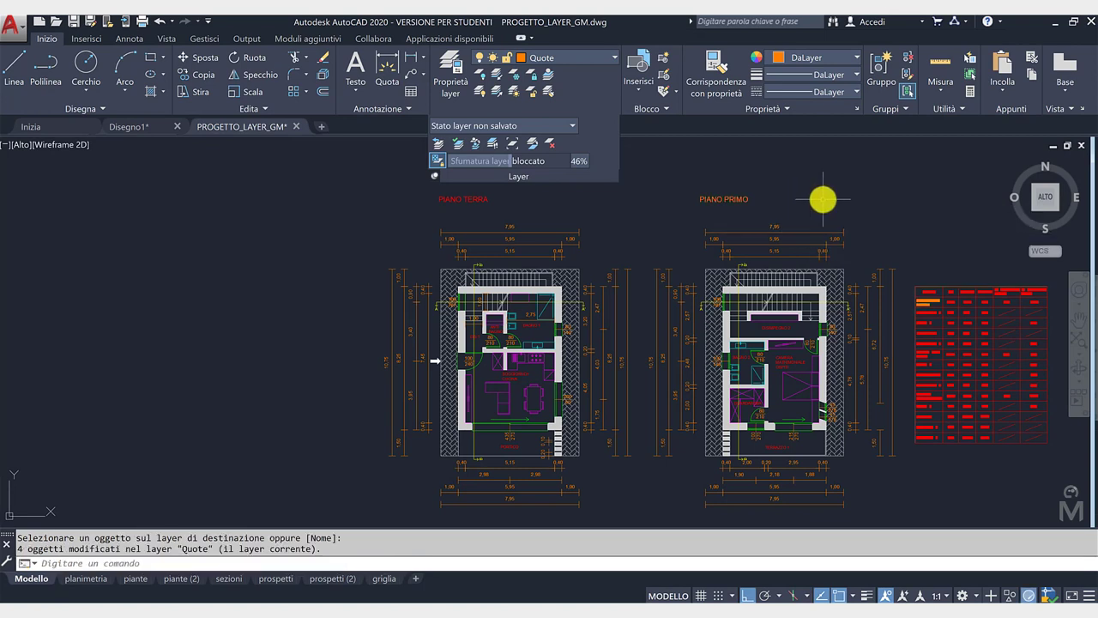
{"action": "key", "text": "Escape"}
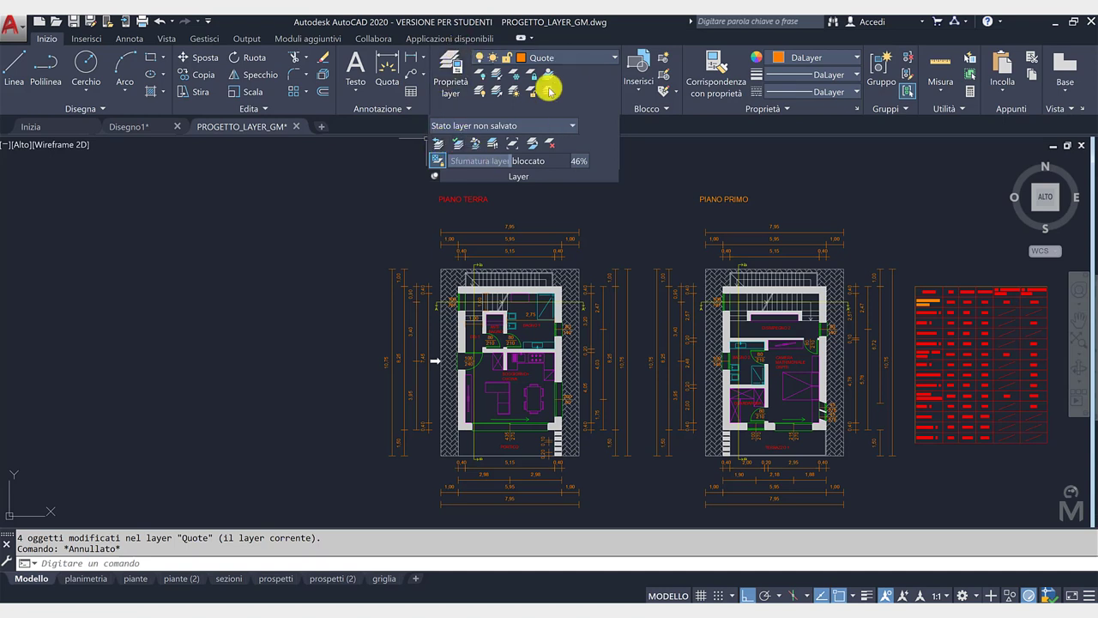
Move the PIANO TERRA title onto the current Quote layer.
{"action": "left_click", "coordinate": [461, 146]}
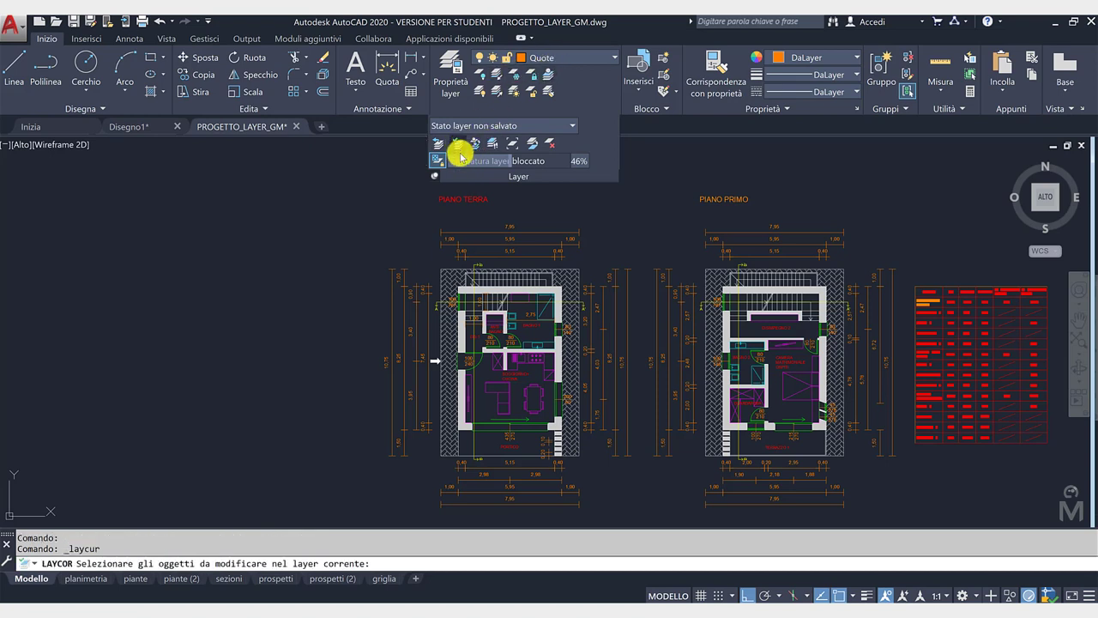
{"action": "left_click", "coordinate": [445, 199]}
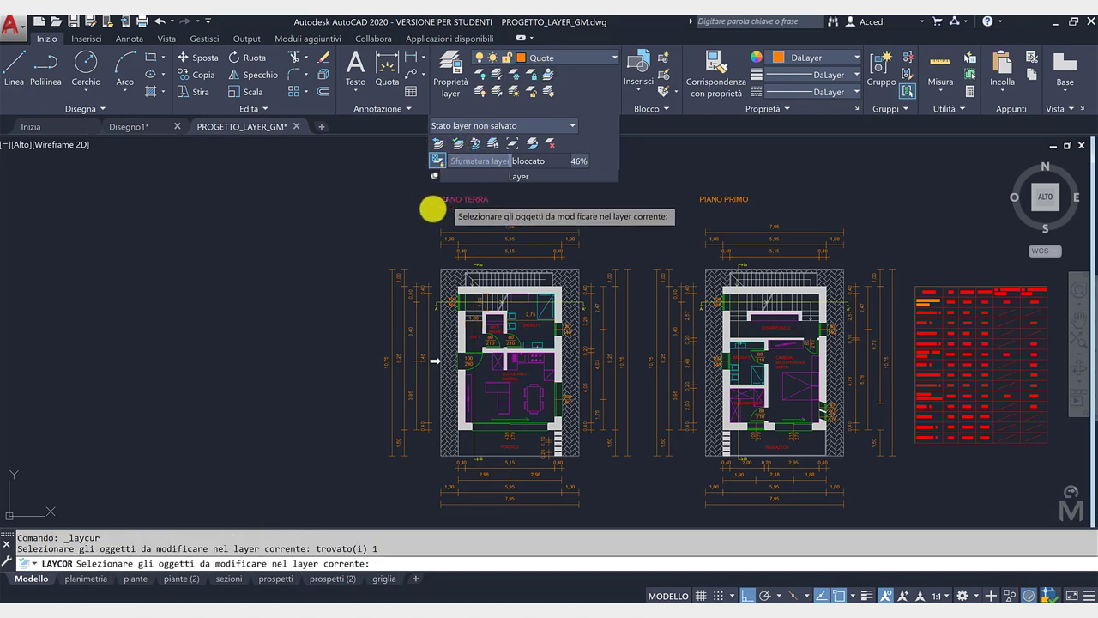
{"action": "key", "text": "Return"}
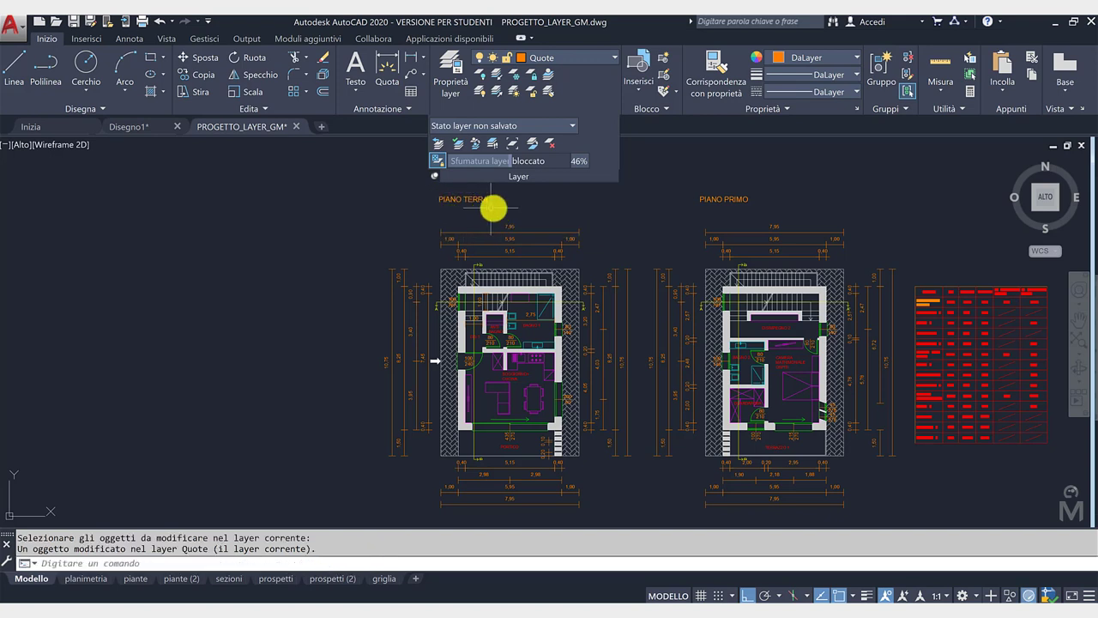
Copy the TERRAZZO 1 room label onto the Quote layer, placing it above PIANO PRIMO.
{"action": "left_click", "coordinate": [478, 145]}
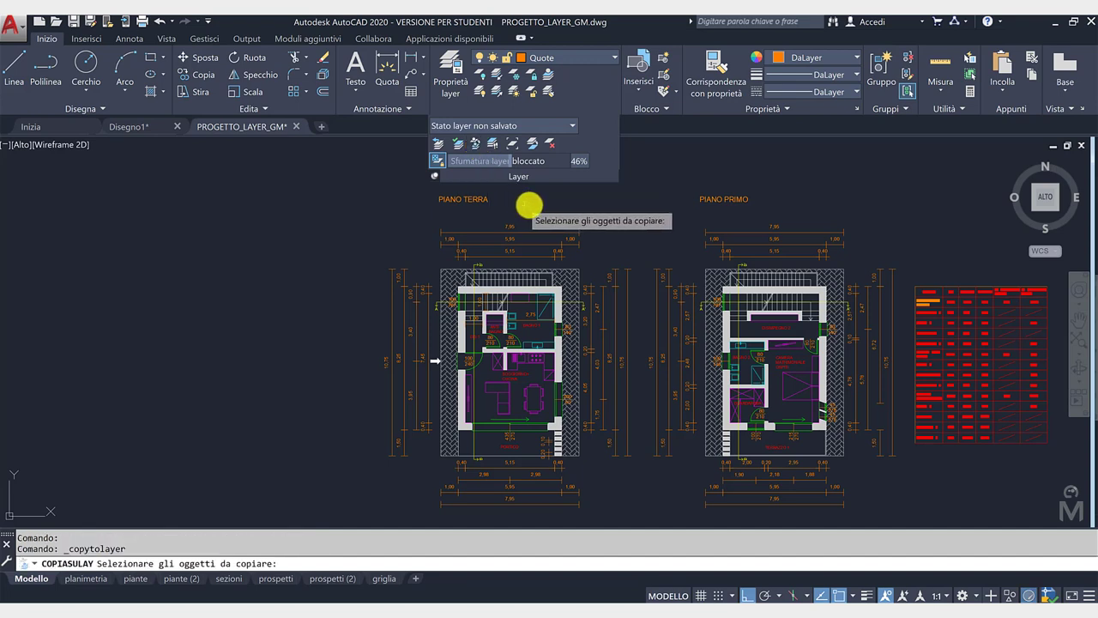
{"action": "left_click", "coordinate": [778, 445]}
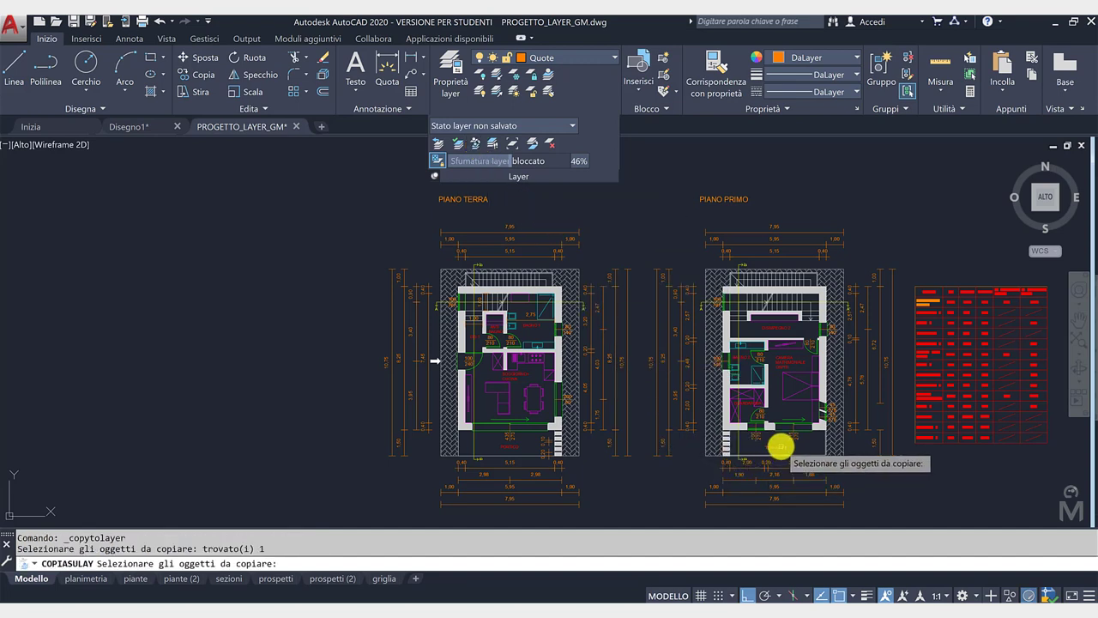
{"action": "key", "text": "Return"}
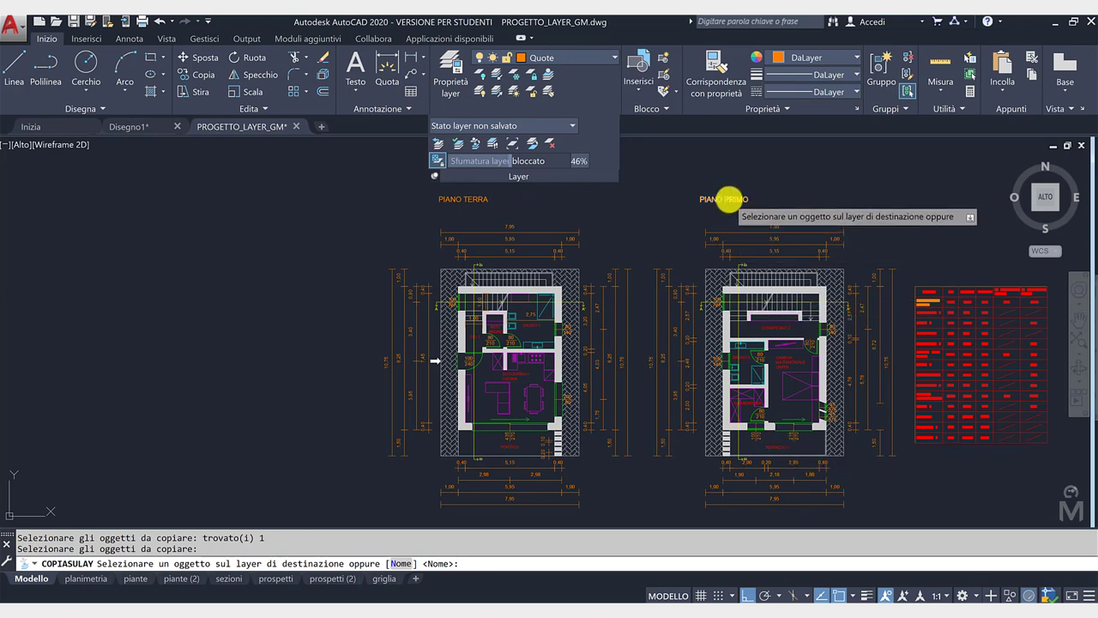
{"action": "left_click", "coordinate": [726, 200]}
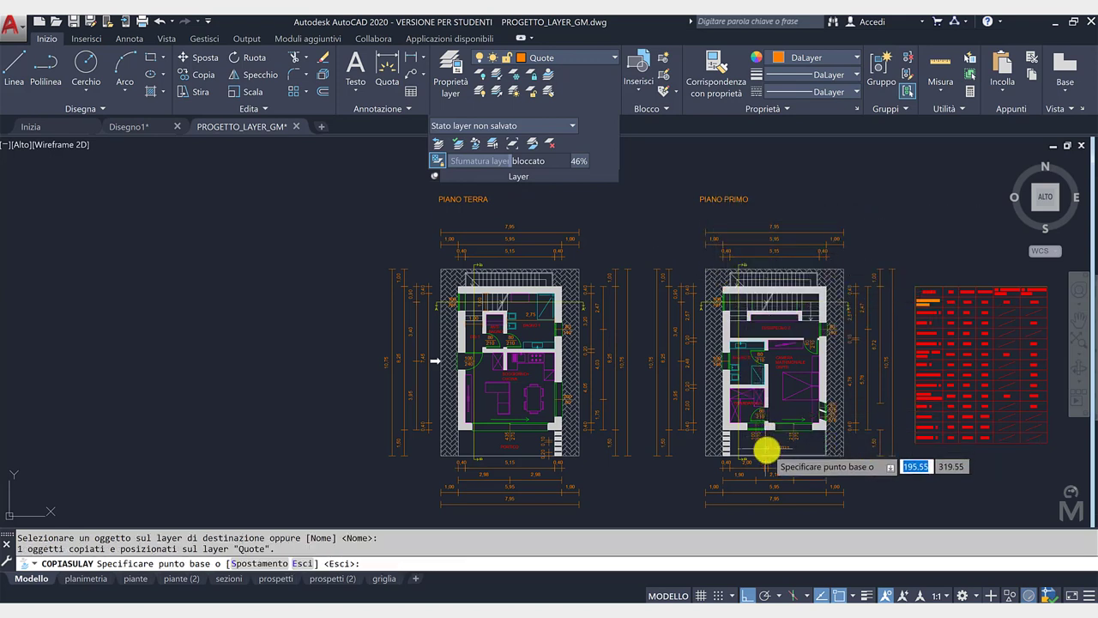
{"action": "left_click", "coordinate": [765, 448]}
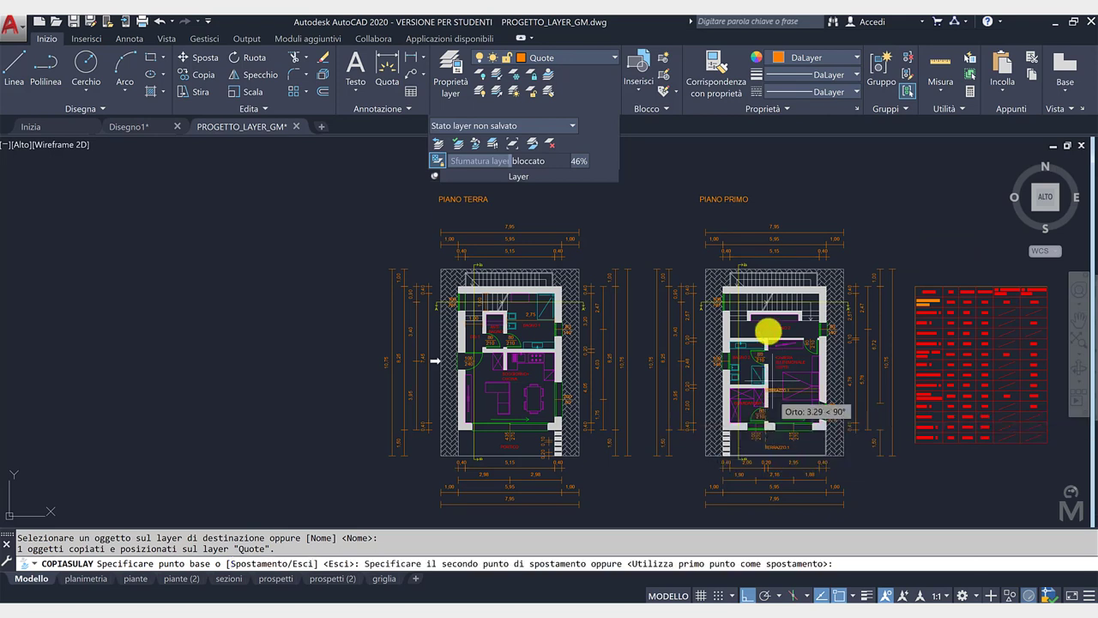
{"action": "left_click", "coordinate": [754, 182]}
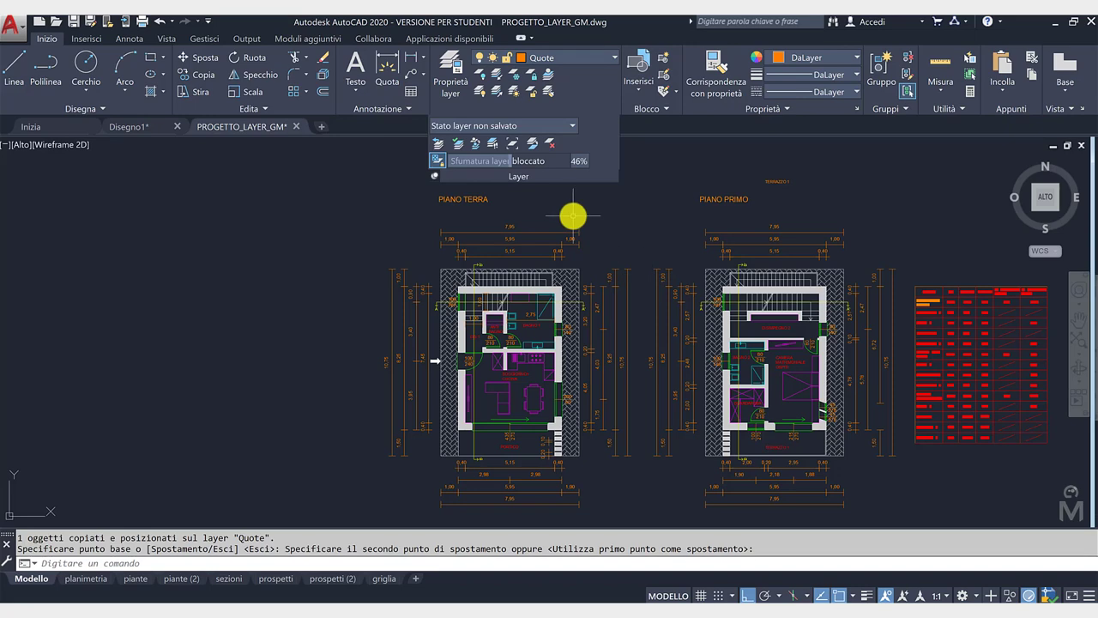
Step through layers in Layer Walk, previewing Arredi, Camminamenti_ext, Fotovoltaico and Muri alone.
{"action": "left_click", "coordinate": [494, 146]}
{"action": "left_click", "coordinate": [497, 271]}
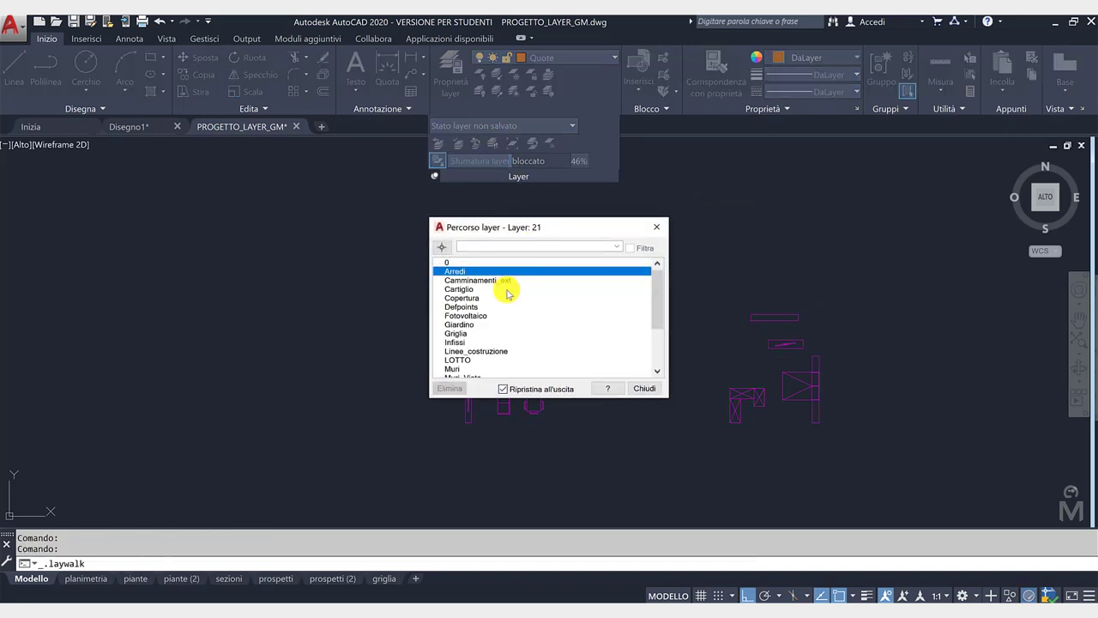
{"action": "left_click", "coordinate": [491, 281]}
{"action": "left_click", "coordinate": [480, 316]}
{"action": "left_click", "coordinate": [460, 280]}
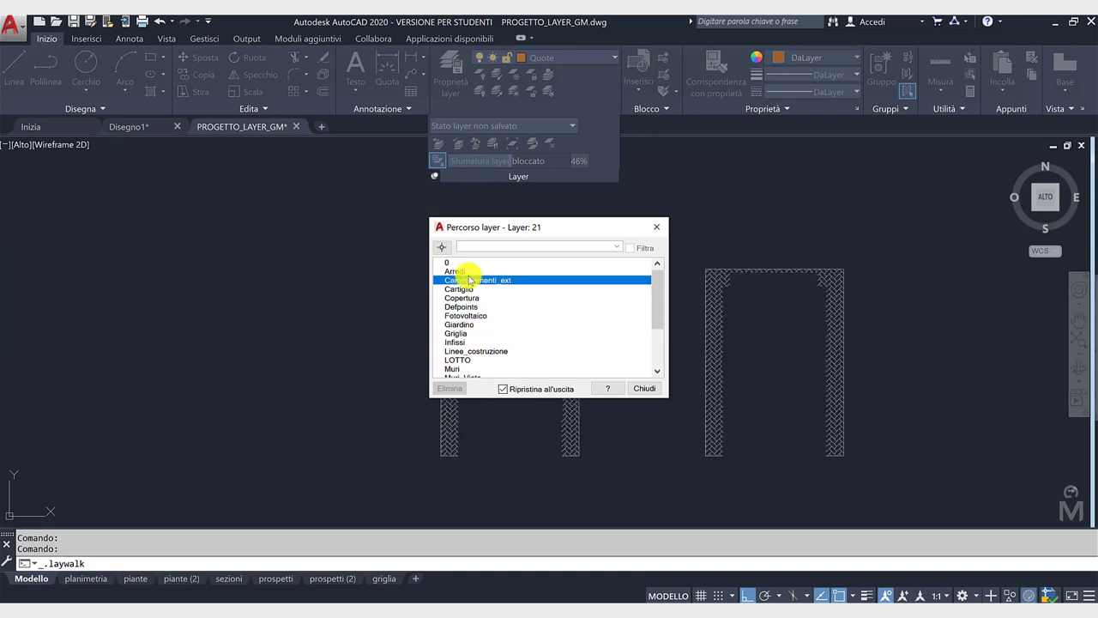
{"action": "left_click", "coordinate": [462, 271]}
{"action": "left_click_drag", "start_coordinate": [463, 276], "coordinate": [462, 344]}
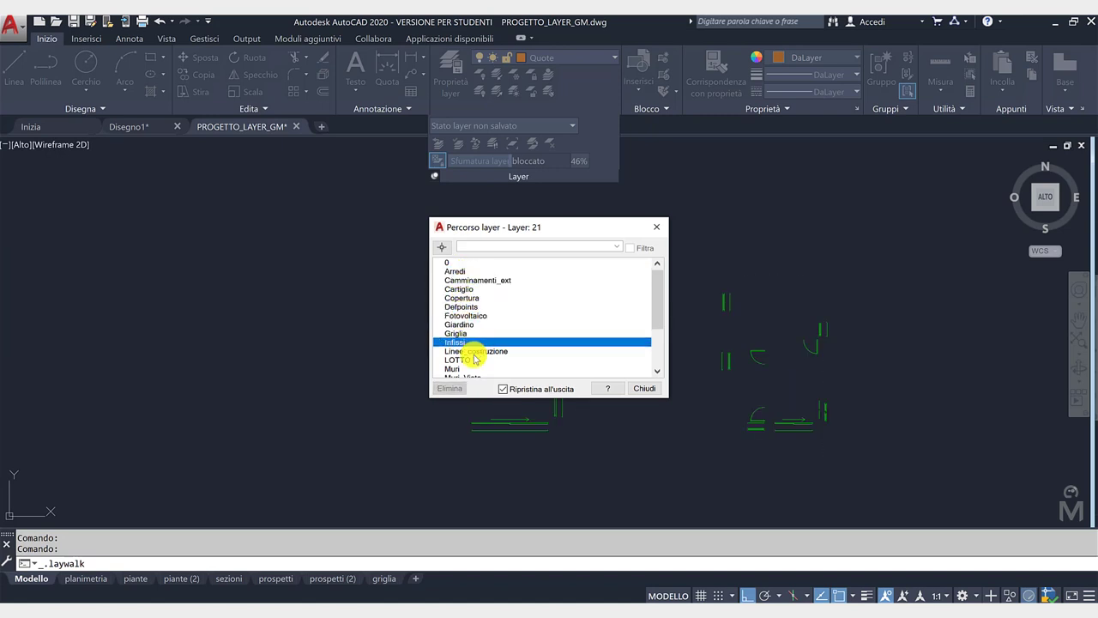
{"action": "scroll", "coordinate": [478, 361], "scroll_direction": "down", "scroll_amount": 1}
{"action": "left_click", "coordinate": [455, 344]}
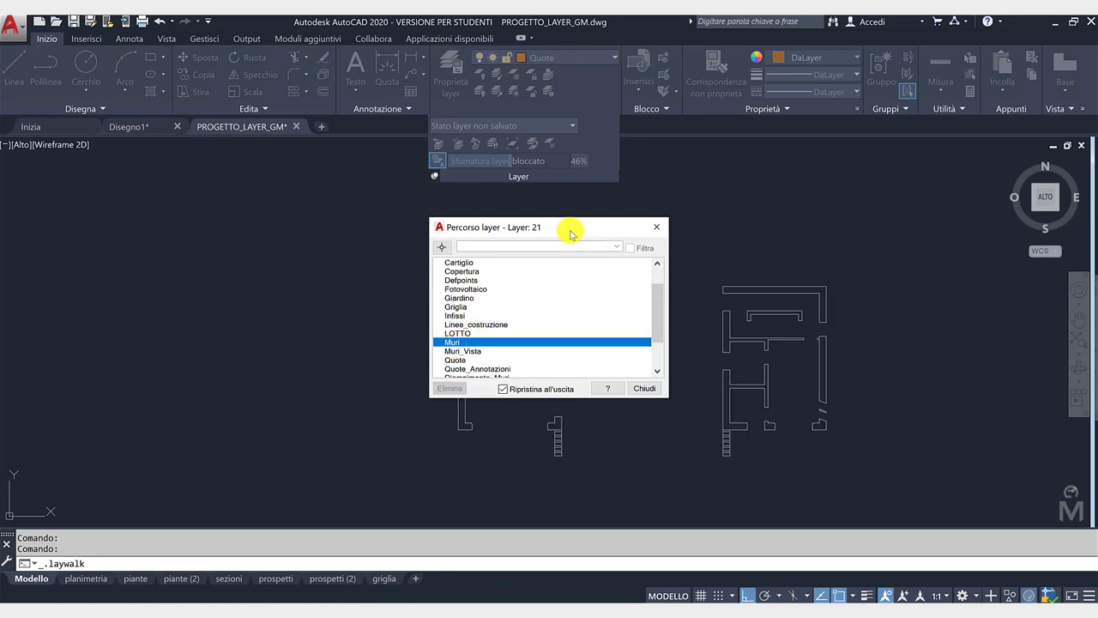
{"action": "left_click_drag", "start_coordinate": [569, 233], "coordinate": [317, 242]}
Select Muri, Muri_Vista and Infissi in Layer Walk and exit keeping that visibility.
{"action": "left_click", "coordinate": [215, 358]}
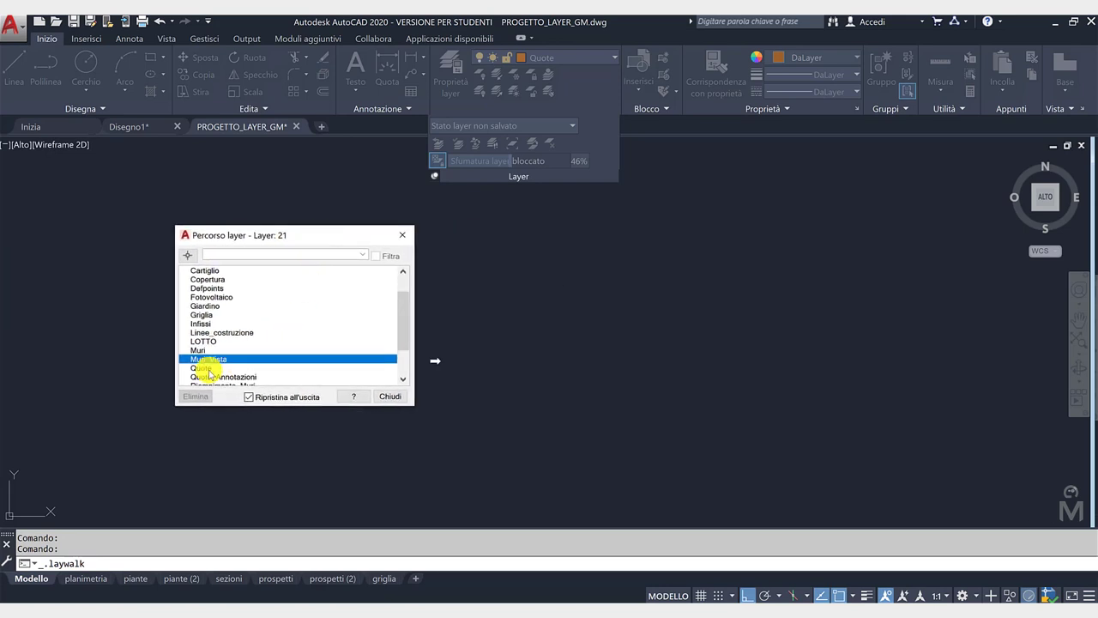
{"action": "left_click", "coordinate": [216, 367]}
{"action": "left_click", "coordinate": [218, 333], "text": "ctrl"}
{"action": "left_click", "coordinate": [215, 367]}
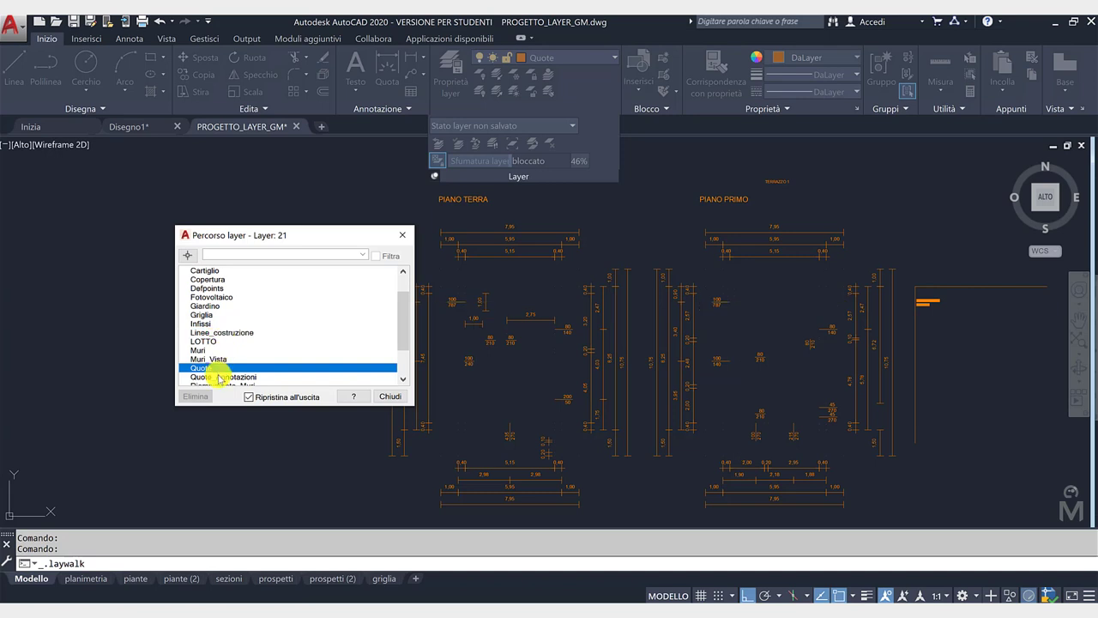
{"action": "left_click", "coordinate": [215, 359]}
{"action": "left_click", "coordinate": [215, 350], "text": "ctrl"}
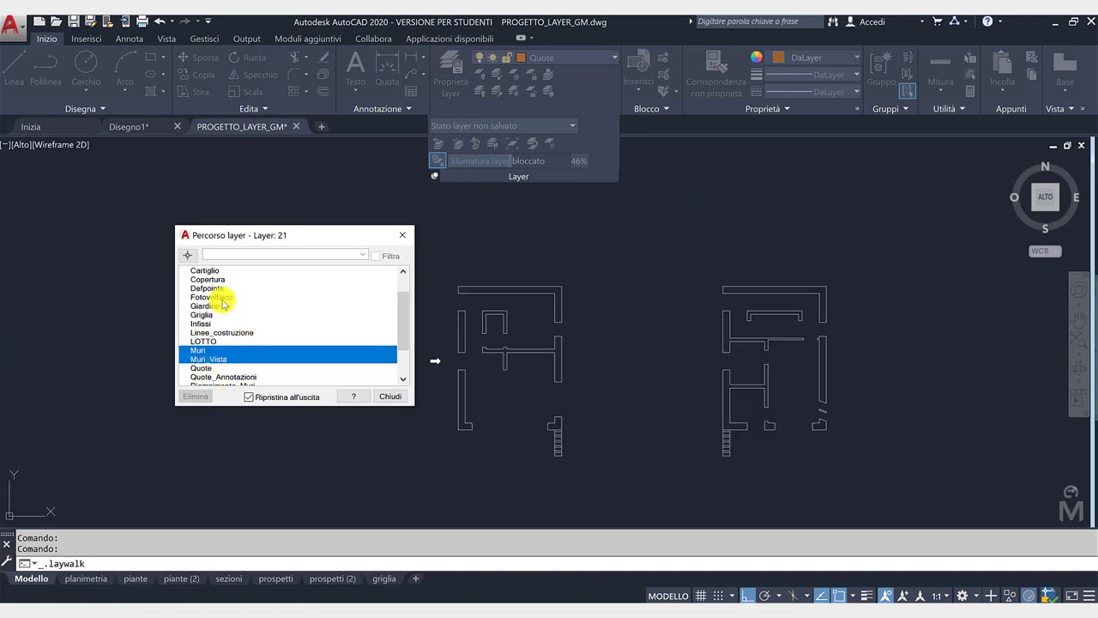
{"action": "left_click", "coordinate": [208, 325], "text": "ctrl"}
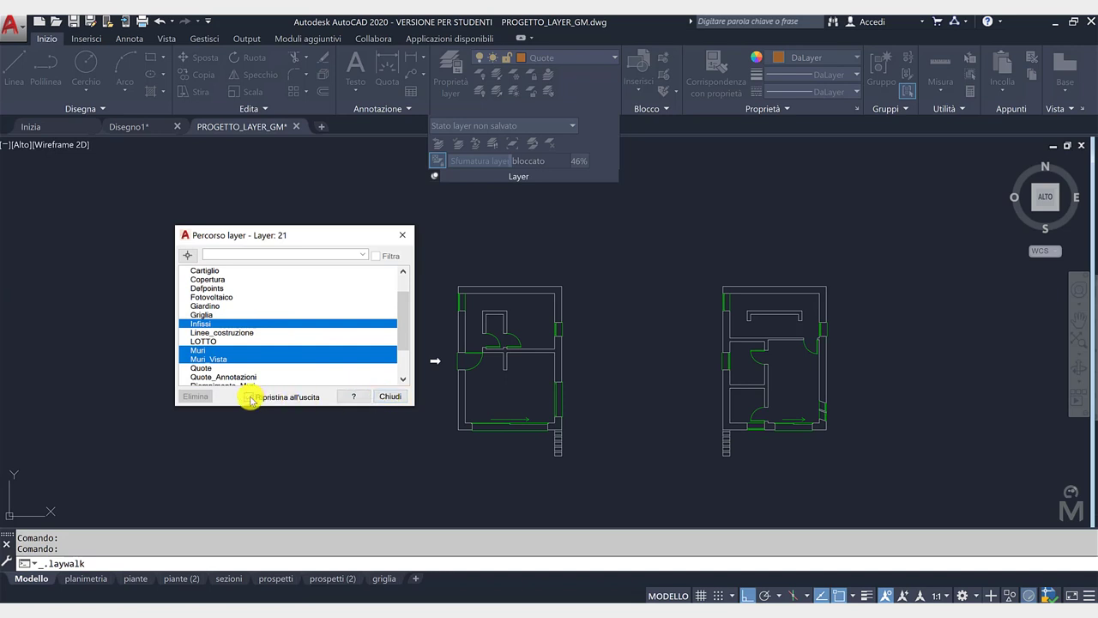
{"action": "left_click", "coordinate": [383, 399]}
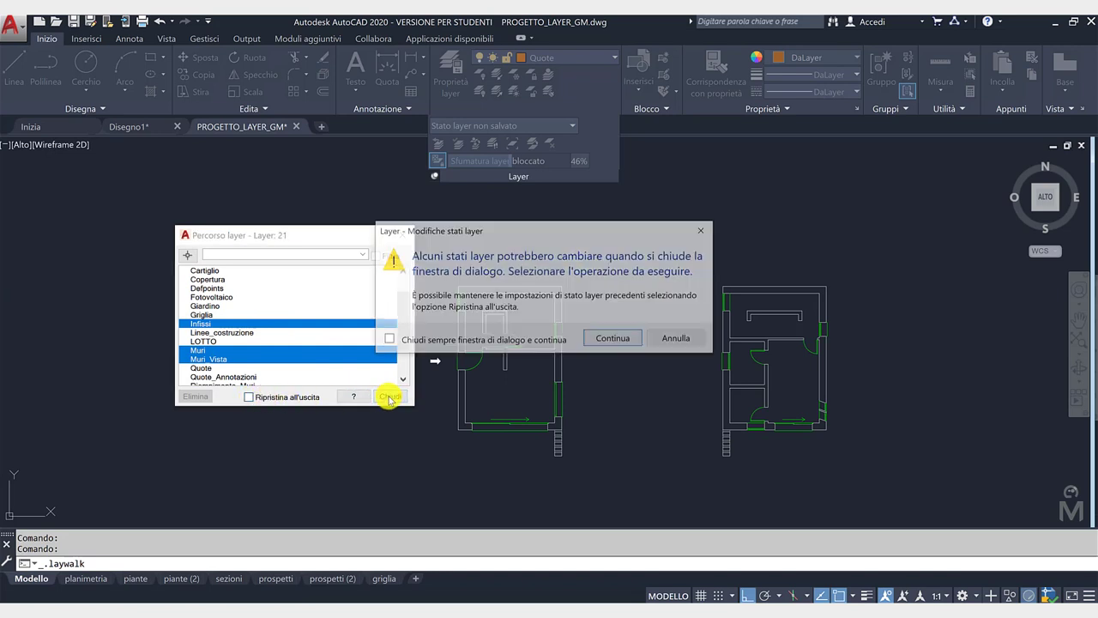
{"action": "left_click", "coordinate": [611, 338]}
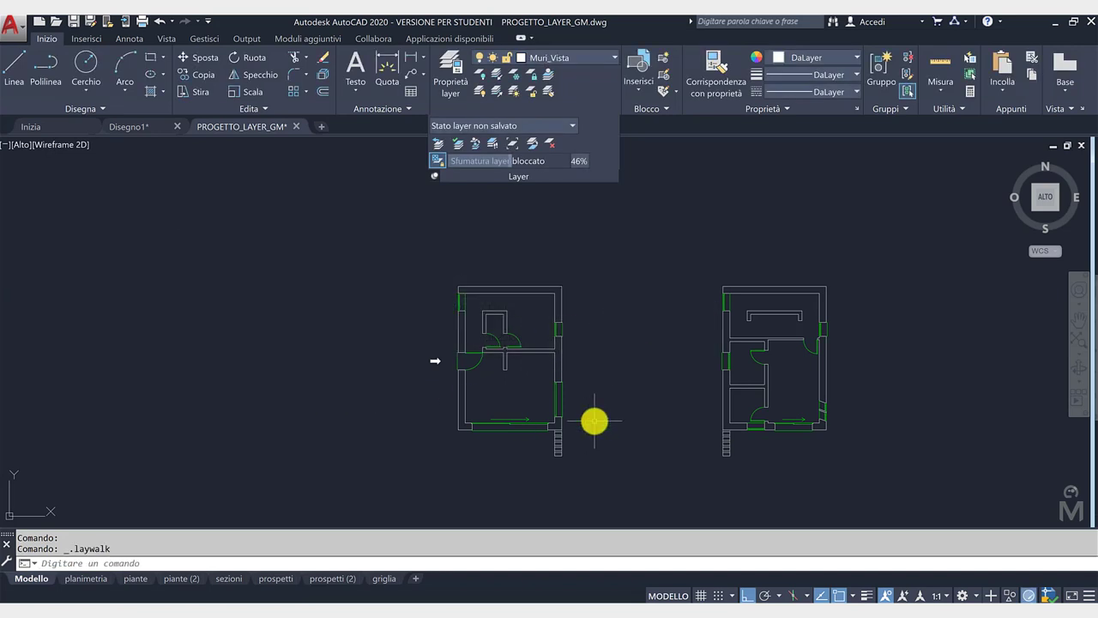
Turn all layers on, then set up merging Quote_Annotazioni (the table) into Quote.
{"action": "left_click", "coordinate": [487, 96]}
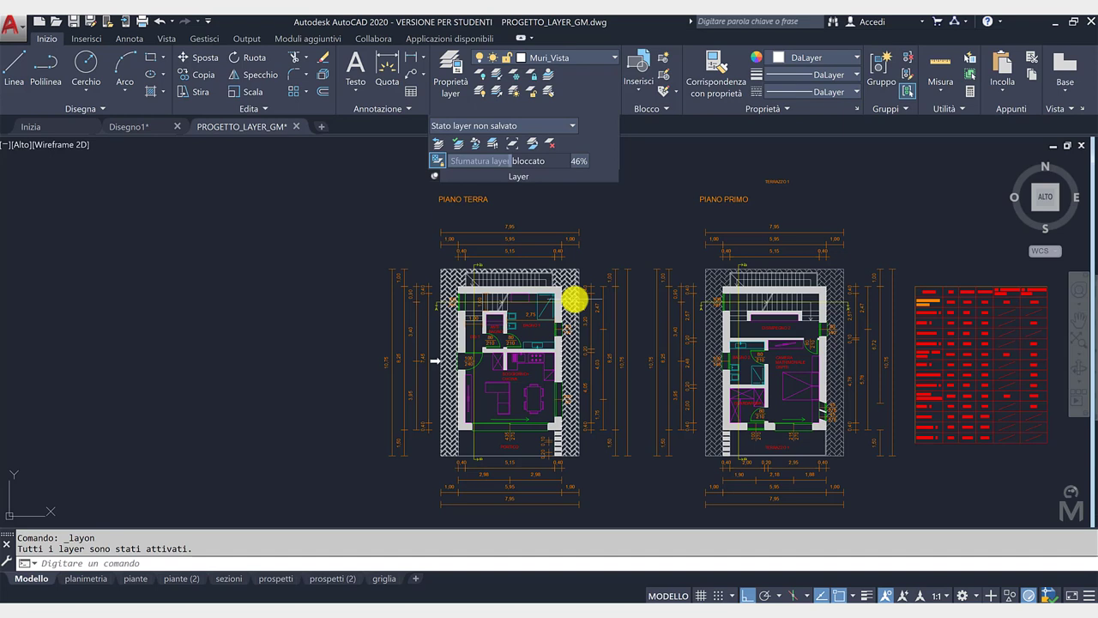
{"action": "left_click", "coordinate": [513, 146]}
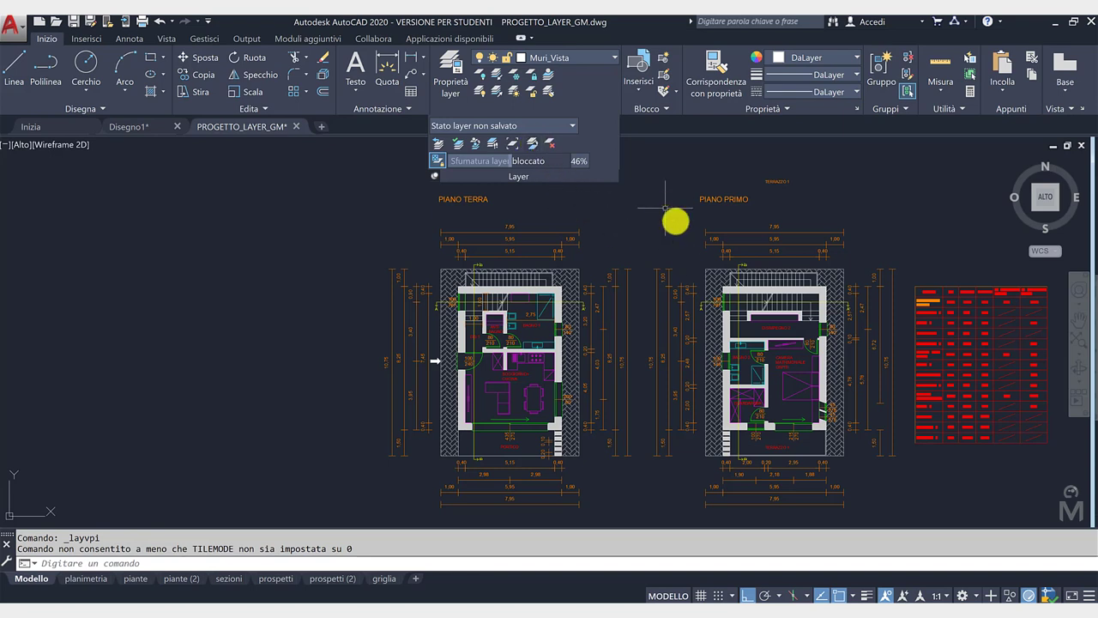
{"action": "left_click", "coordinate": [512, 144]}
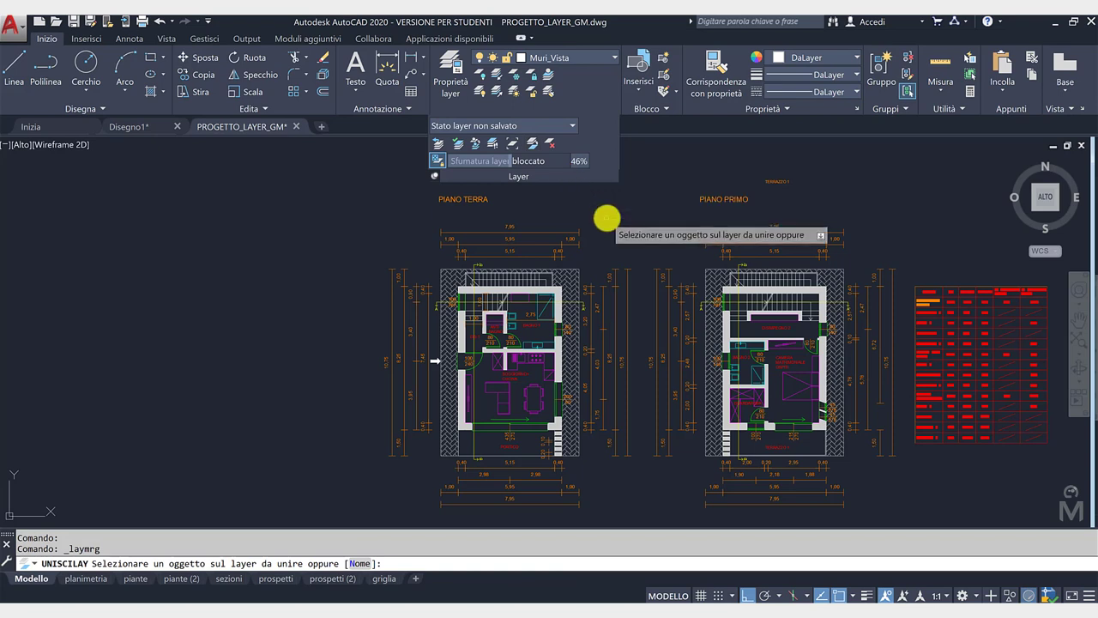
{"action": "left_click", "coordinate": [606, 218]}
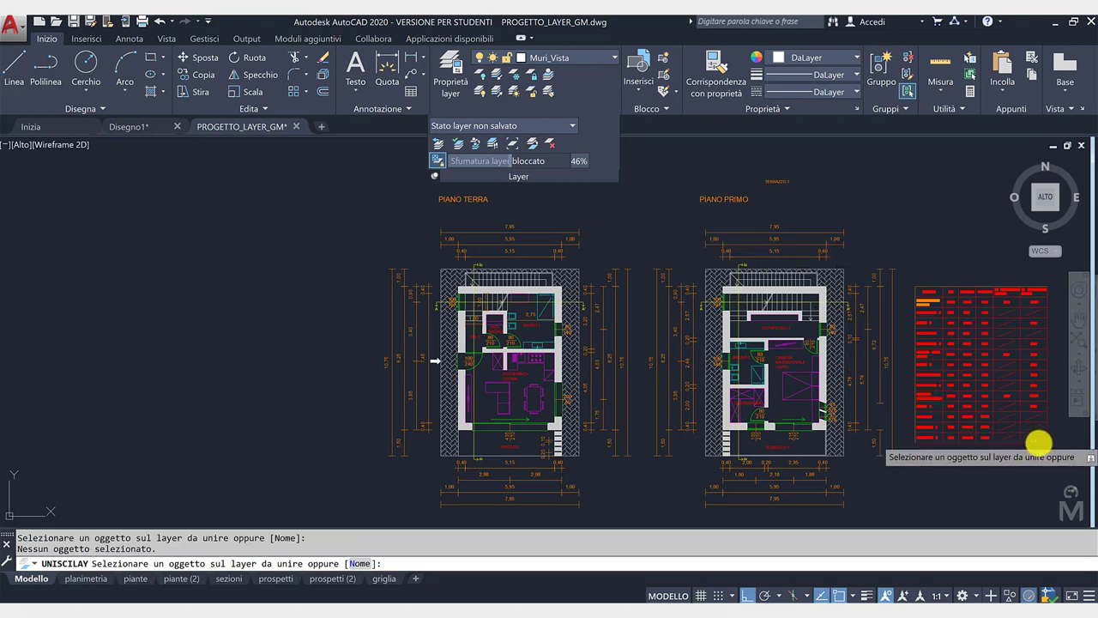
{"action": "left_click", "coordinate": [966, 439]}
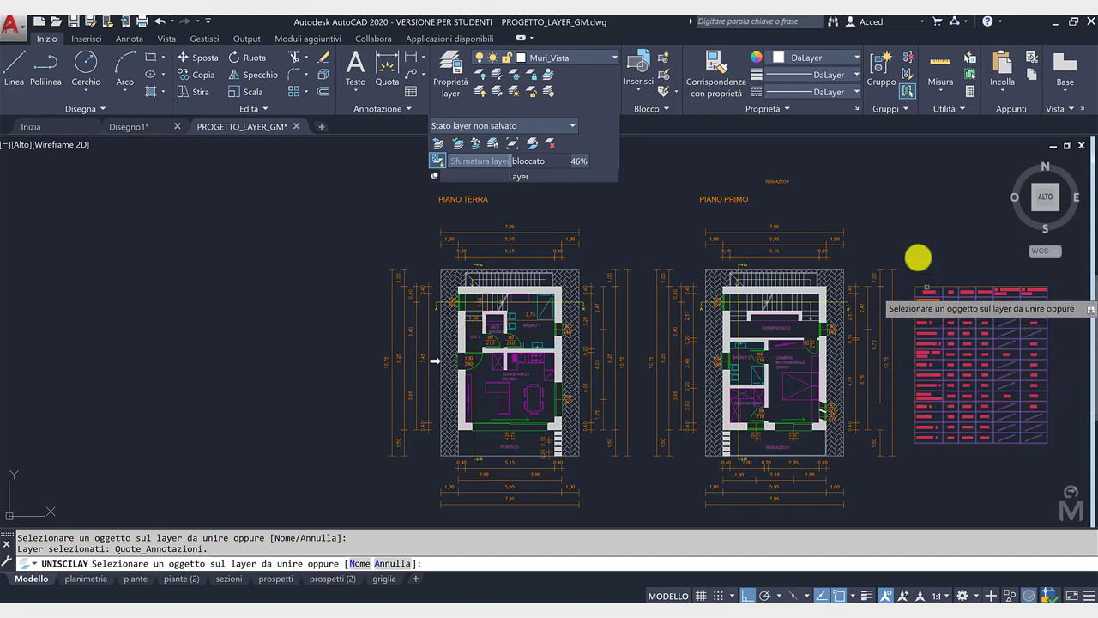
{"action": "key", "text": "Return"}
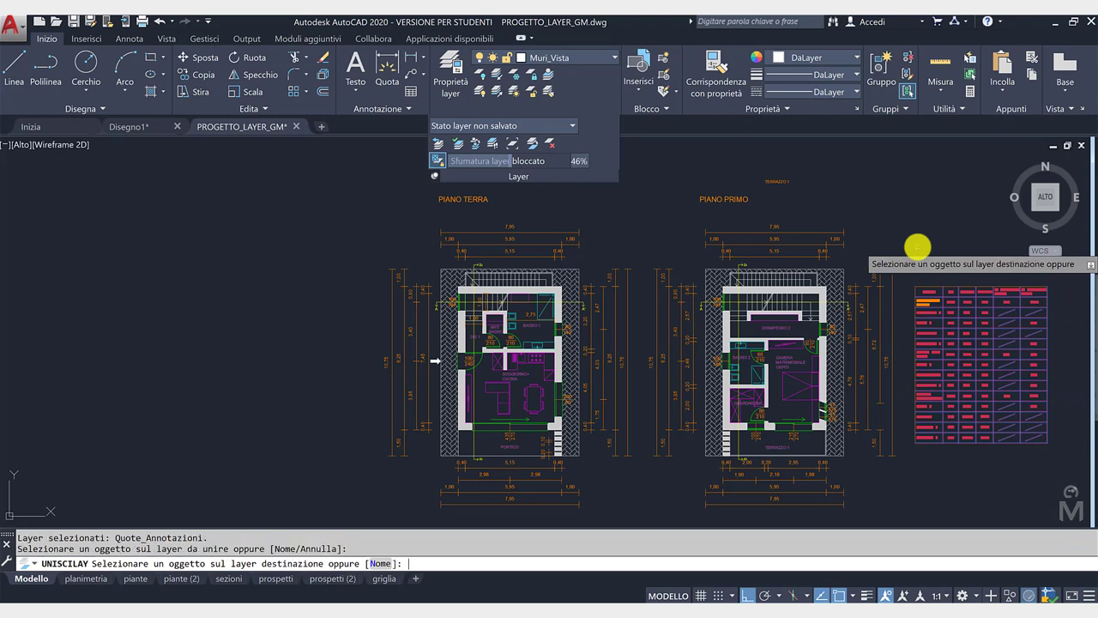
{"action": "left_click", "coordinate": [910, 296]}
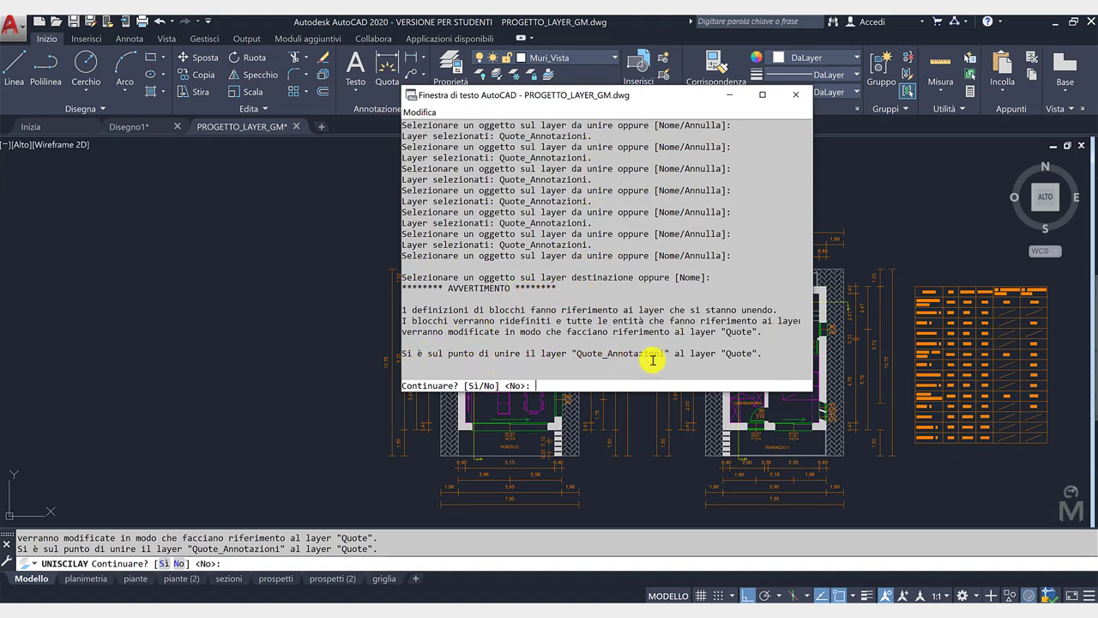
Check the Quote and Quote_Annotazioni names in the warning and answer the pending merge prompt.
{"action": "double_click", "coordinate": [617, 353]}
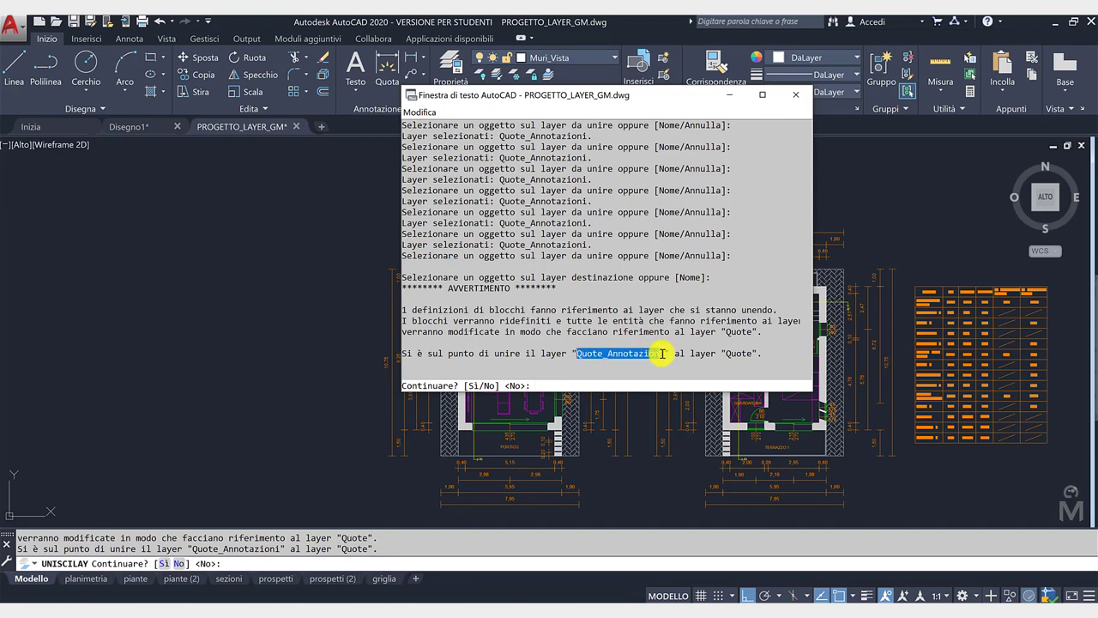
{"action": "left_click", "coordinate": [731, 353]}
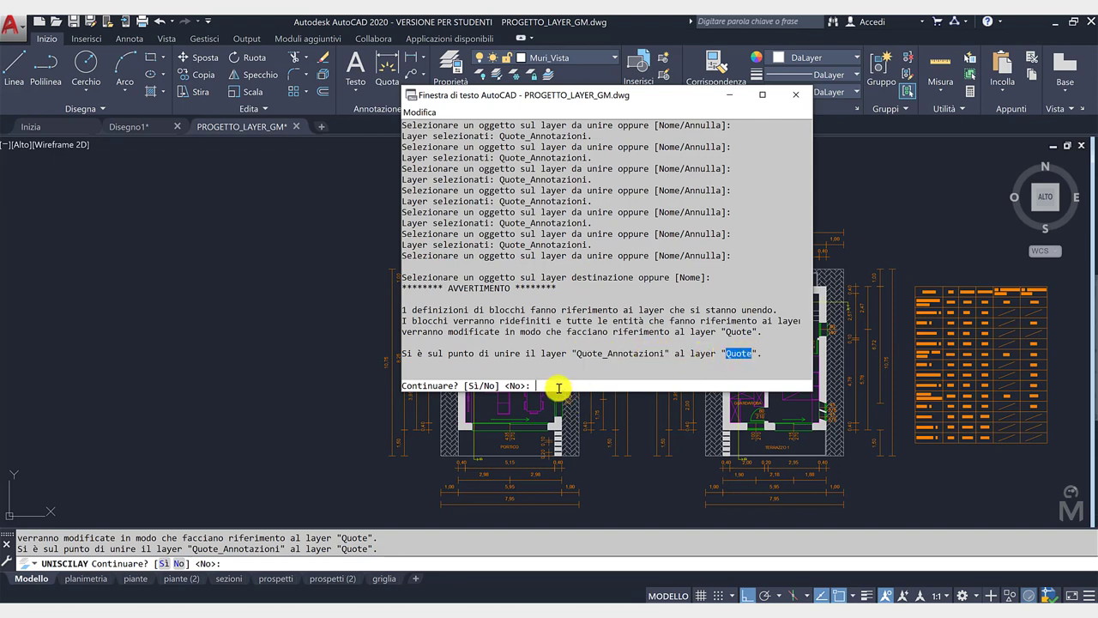
{"action": "type", "text": "s"}
{"action": "key", "text": "Return"}
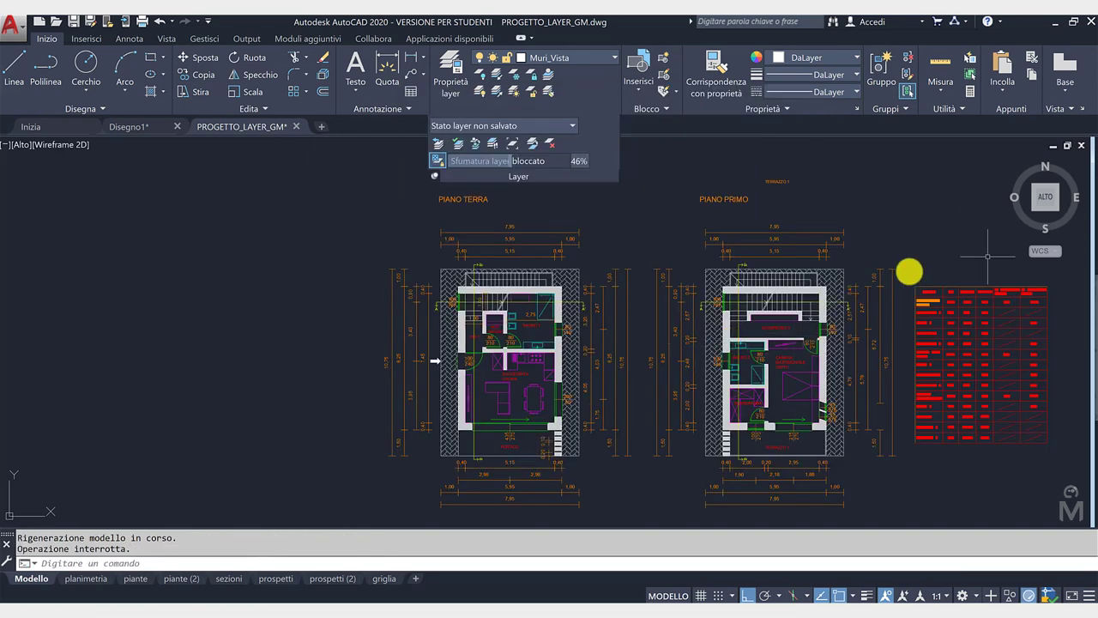
Rerun LAYMRG to merge Quote into Quote_Annotazioni, picking objects from each layer, and confirm.
{"action": "left_click", "coordinate": [534, 144]}
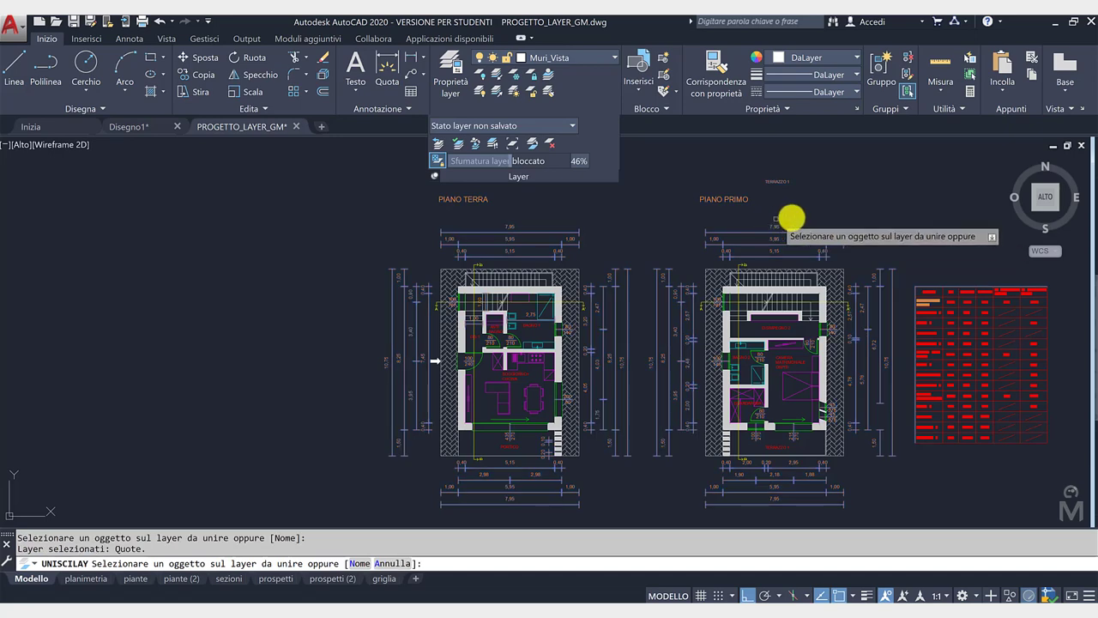
{"action": "key", "text": "Return"}
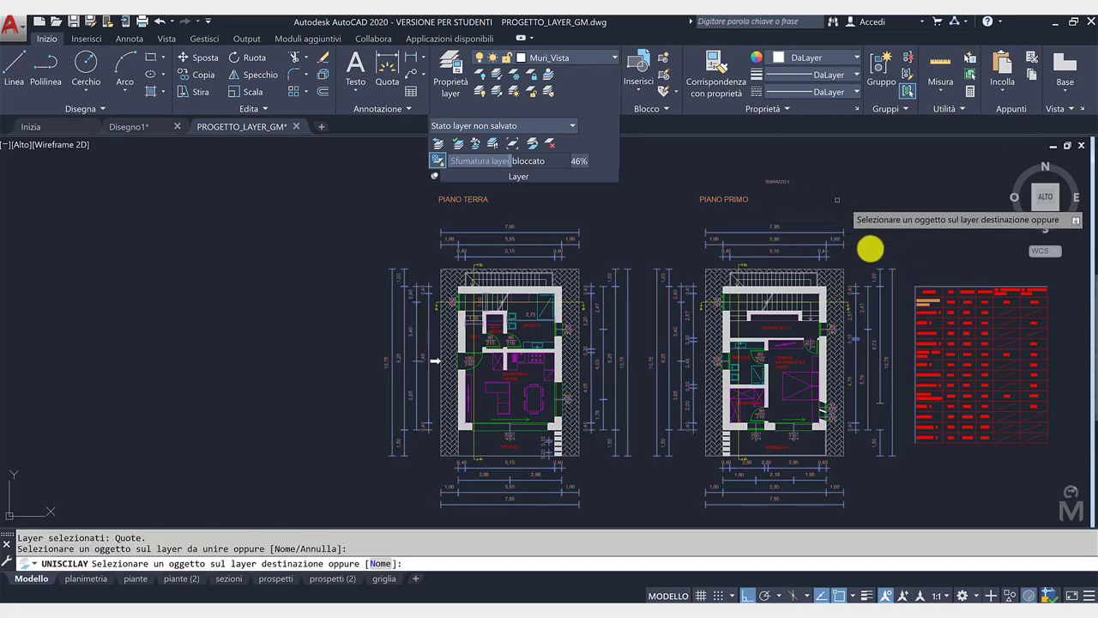
{"action": "left_click", "coordinate": [995, 443]}
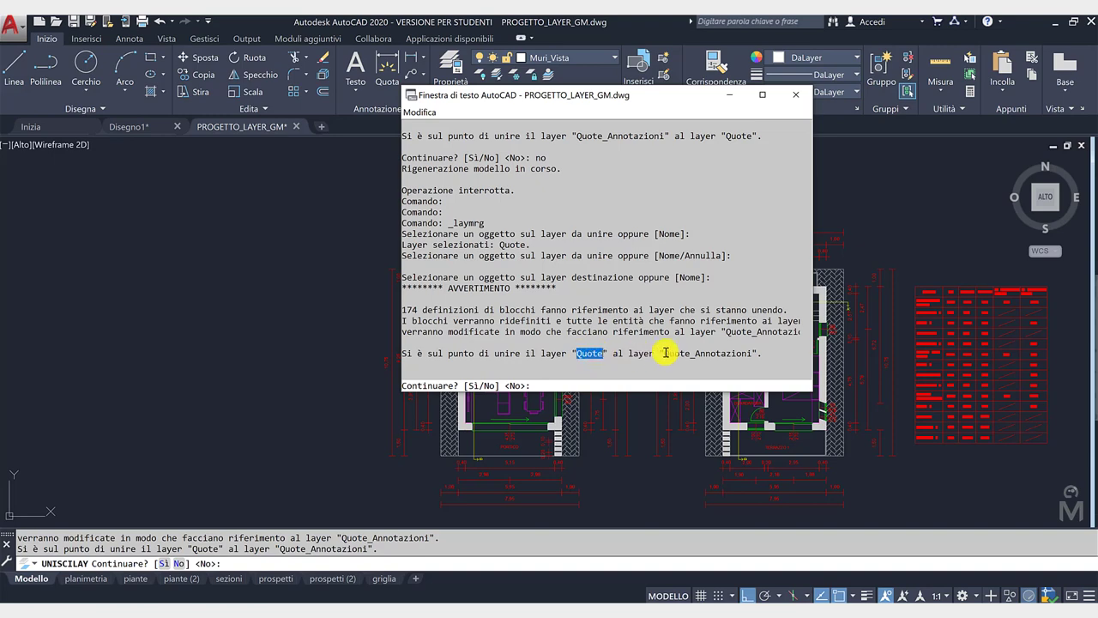
{"action": "left_click_drag", "start_coordinate": [666, 353], "coordinate": [753, 354]}
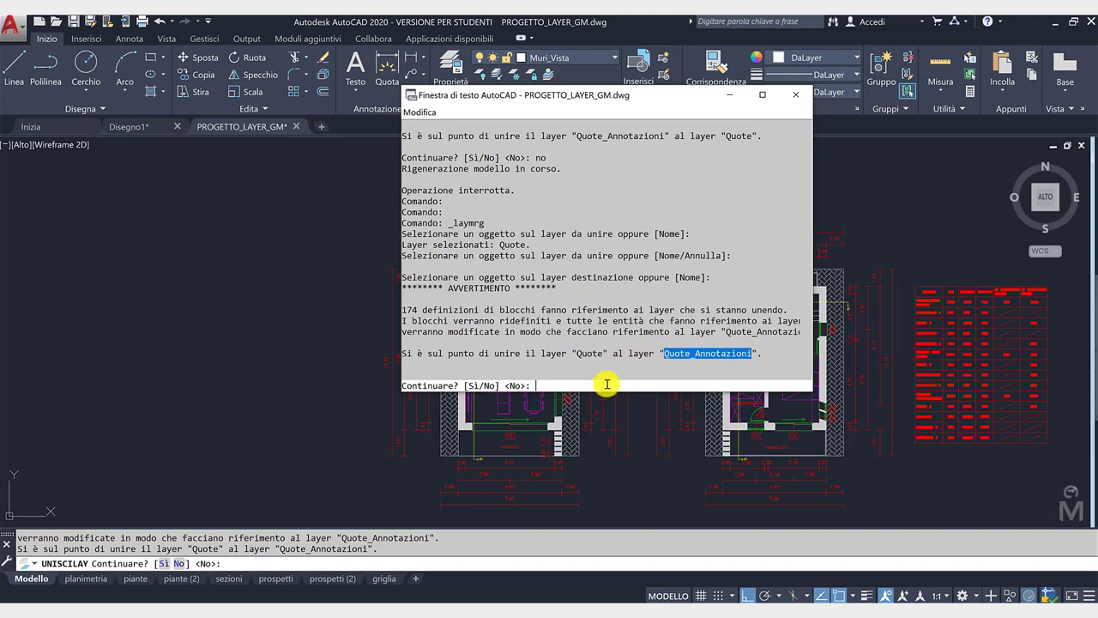
{"action": "type", "text": "s"}
{"action": "key", "text": "Return"}
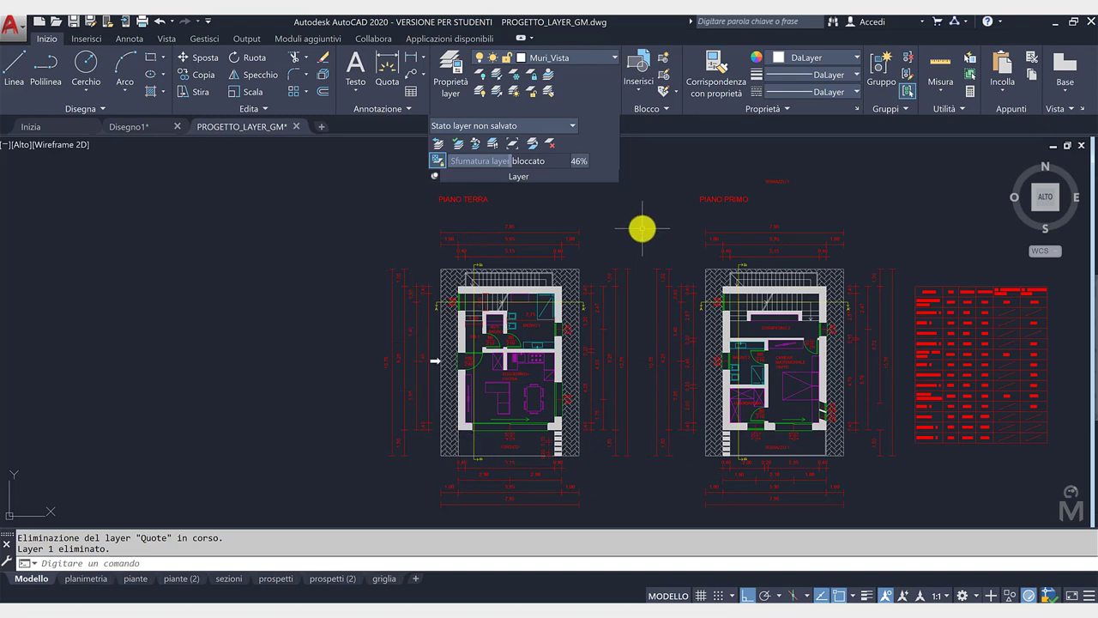
Delete the Quote_Annotazioni layer and its annotations with LAYDEL, confirming the deletion.
{"action": "left_click", "coordinate": [550, 144]}
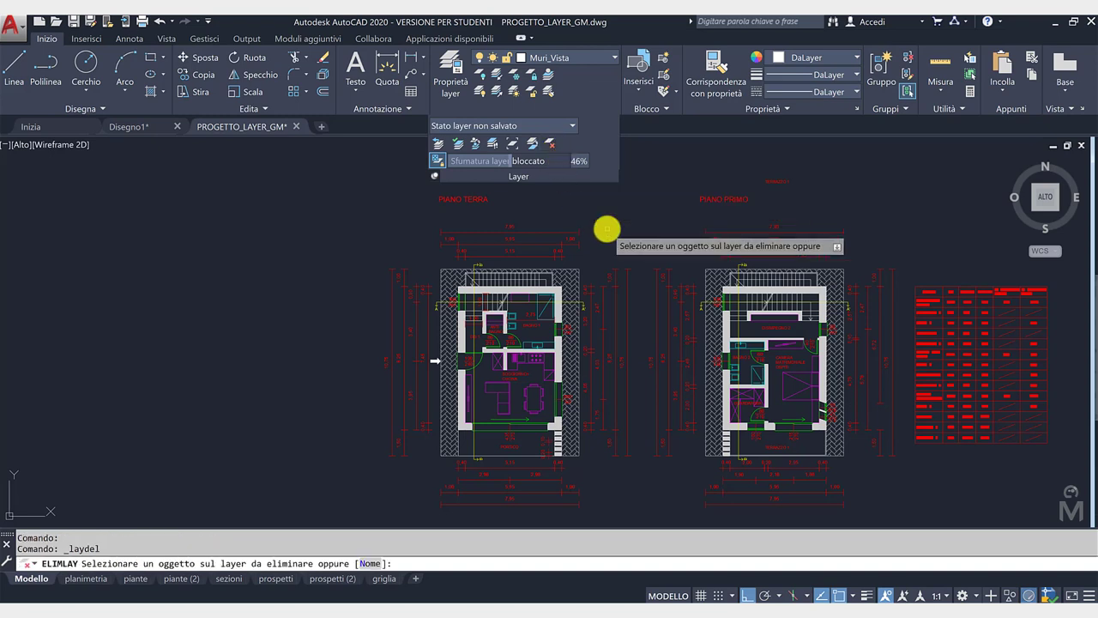
{"action": "left_click", "coordinate": [722, 200]}
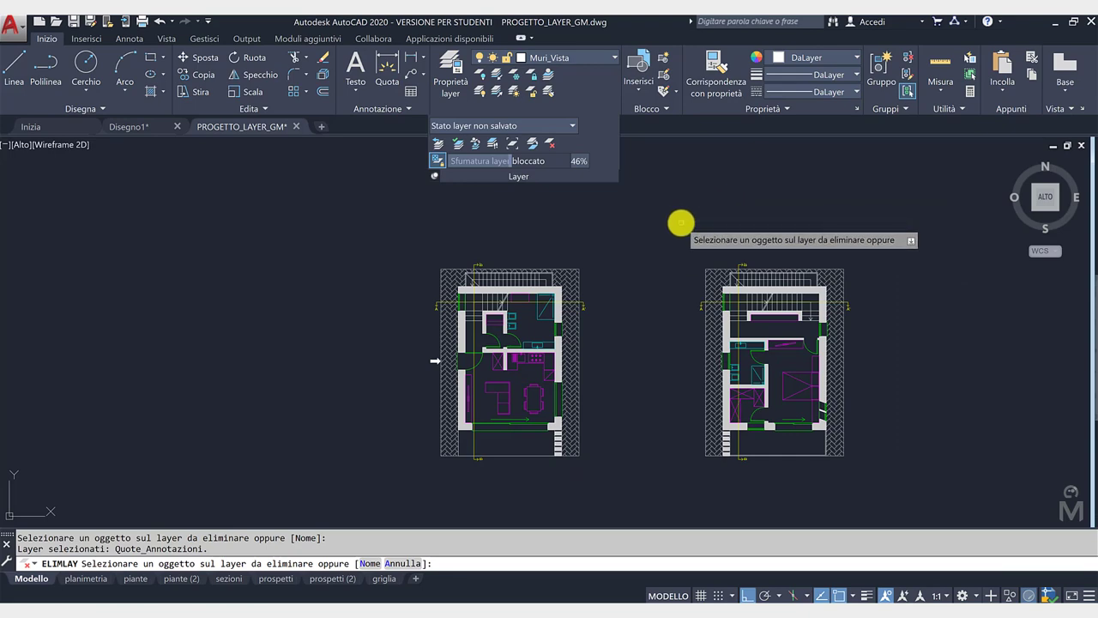
{"action": "key", "text": "Return"}
{"action": "type", "text": "s"}
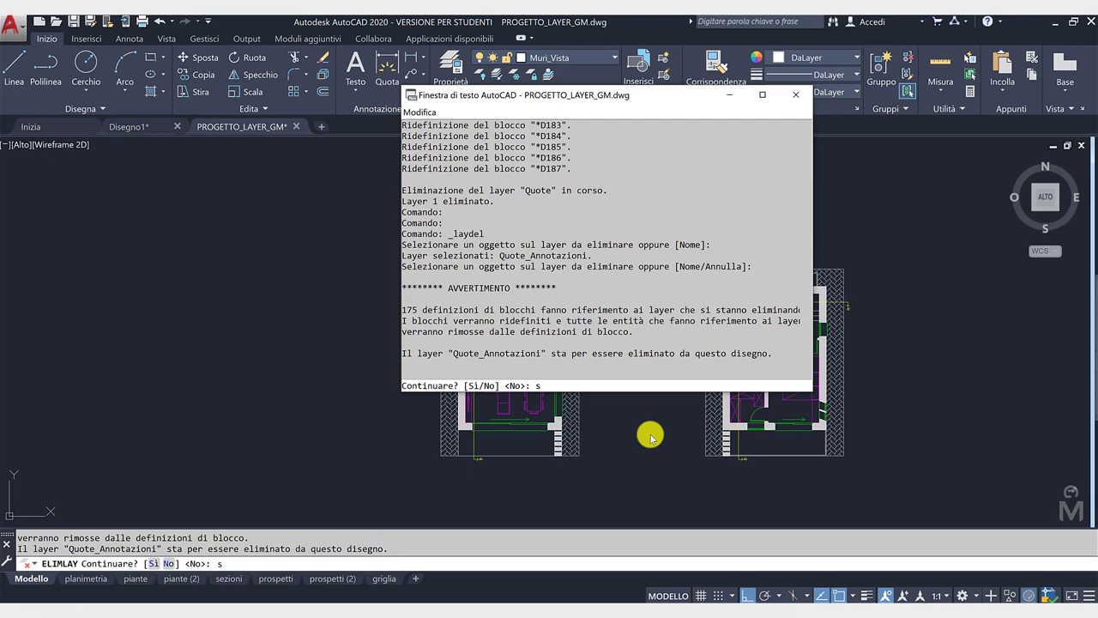
{"action": "key", "text": "Return"}
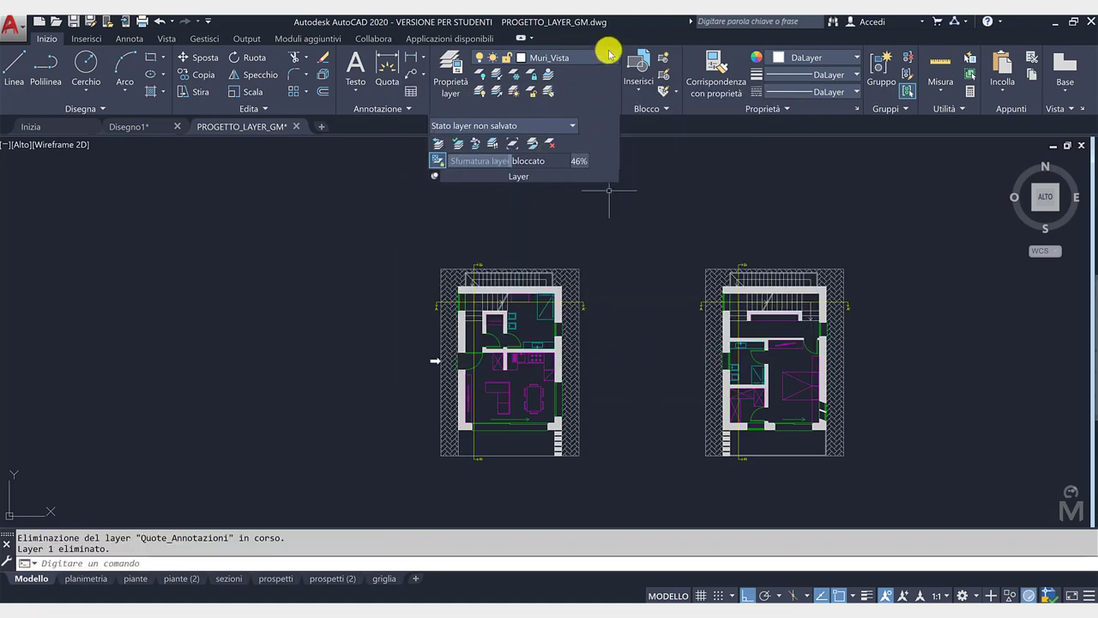
Check the remaining layers in the layer list, then undo the Quote_Annotazioni deletion.
{"action": "left_click", "coordinate": [609, 56]}
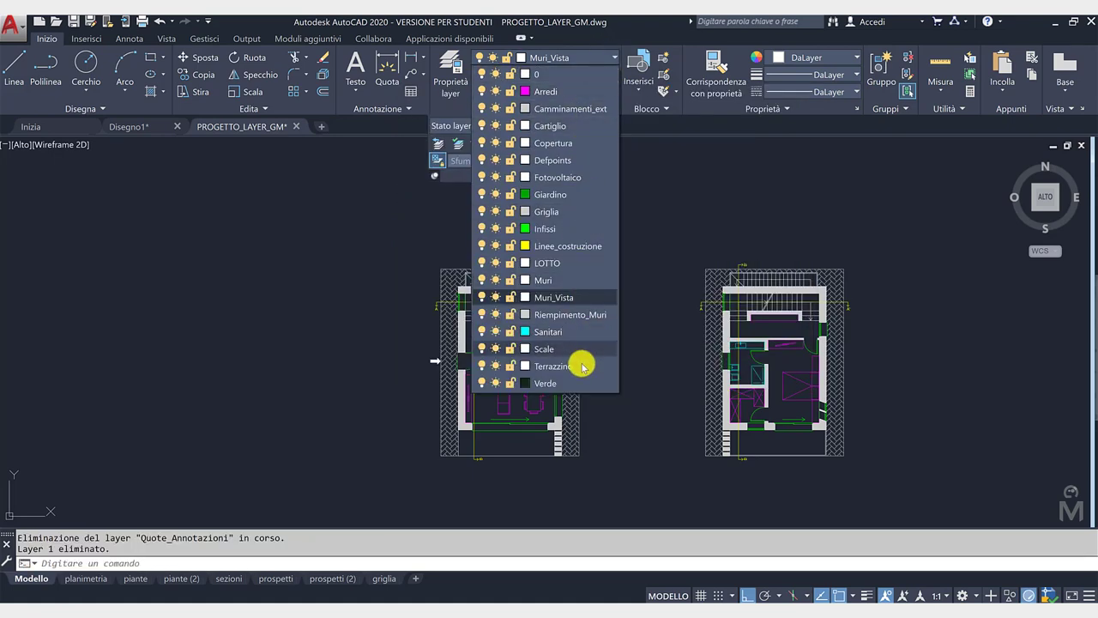
{"action": "left_click", "coordinate": [665, 324]}
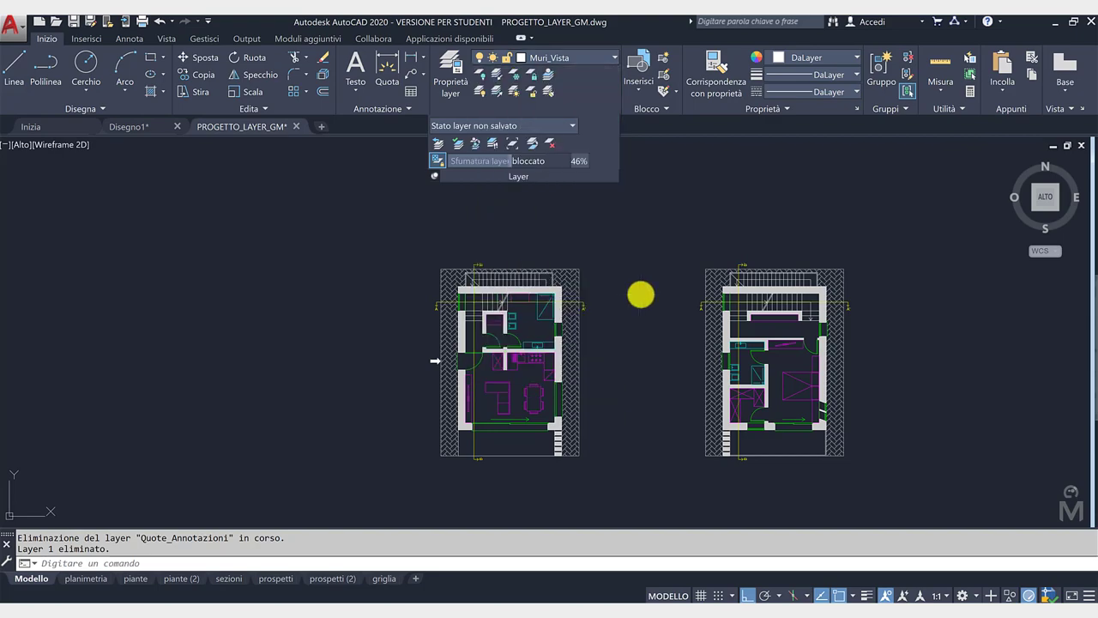
{"action": "key", "text": "ctrl+z"}
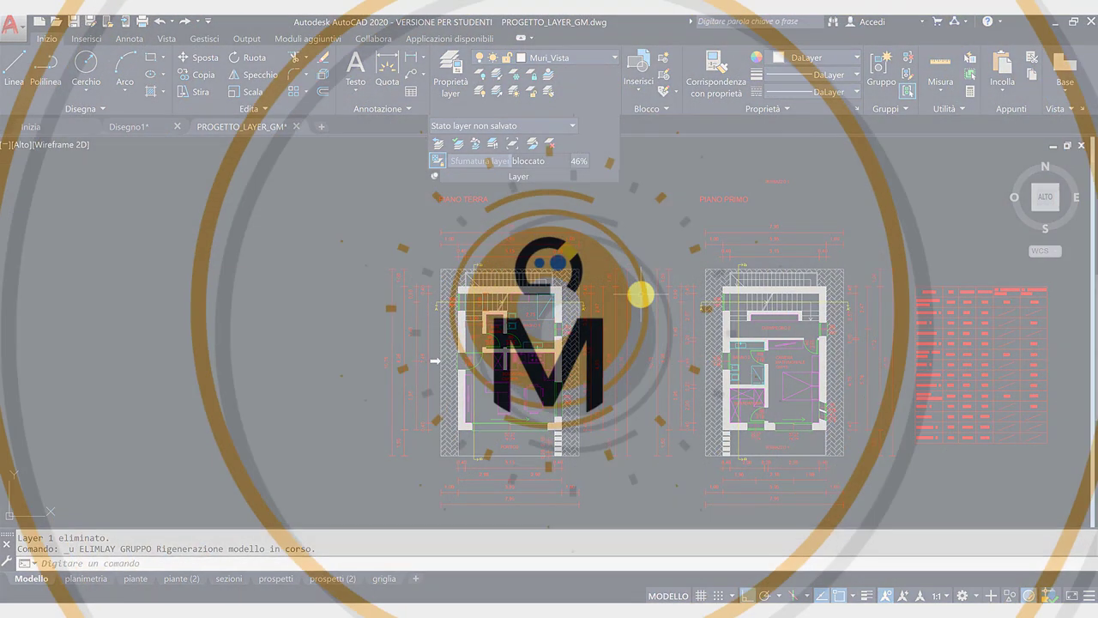